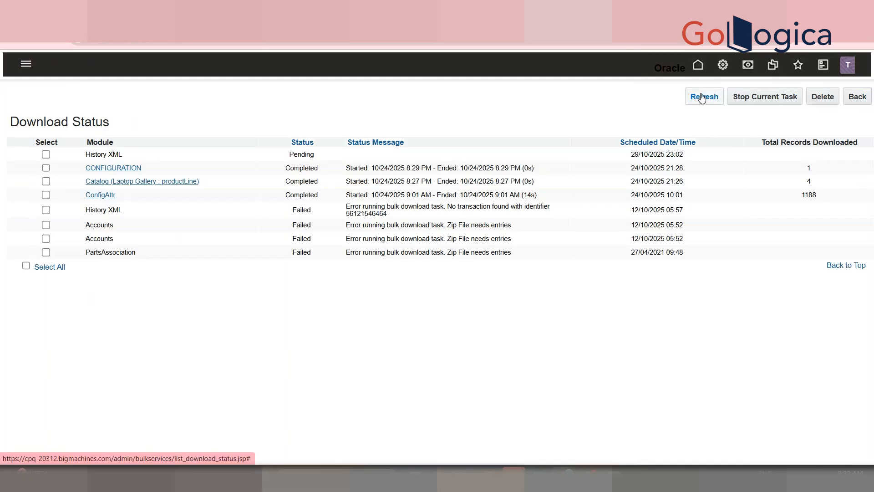
Refresh the download status list and open the downloaded History XML archive 49302915.zip.
click(703, 96)
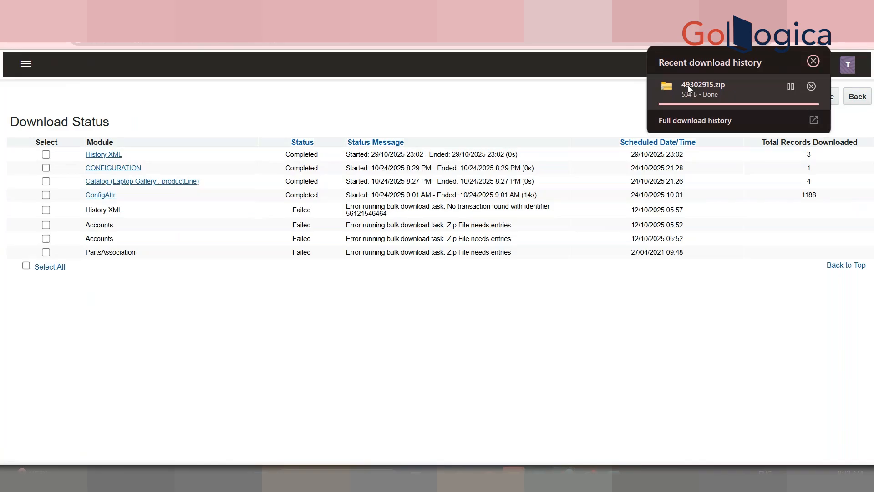
click(688, 86)
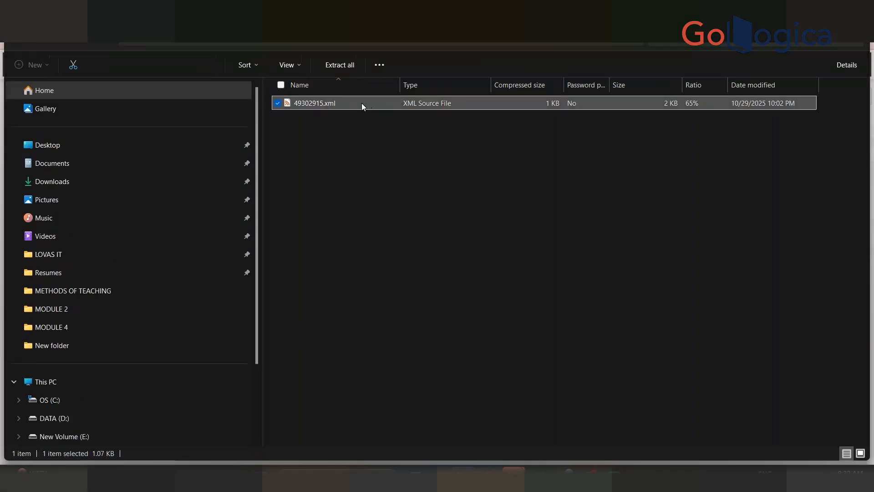
Open 49302915.xml from the archive in Visual Studio Code and maximize the editor window.
right_click(361, 103)
click(346, 104)
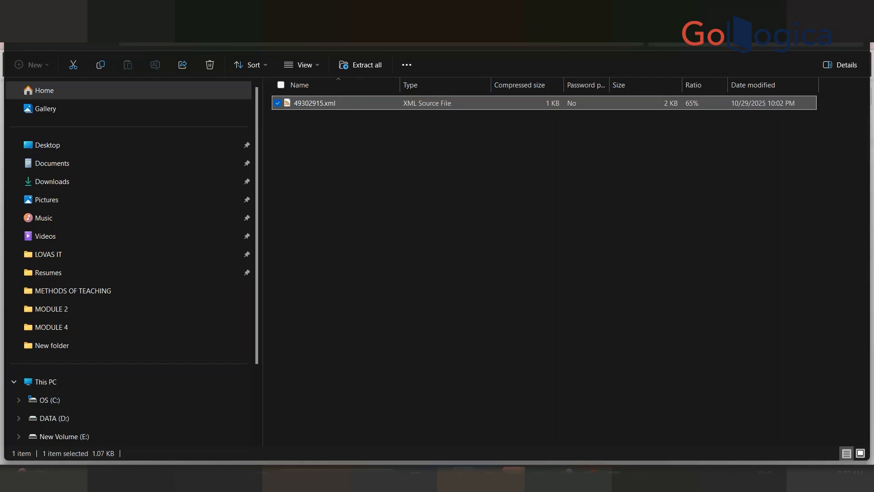
click(611, 418)
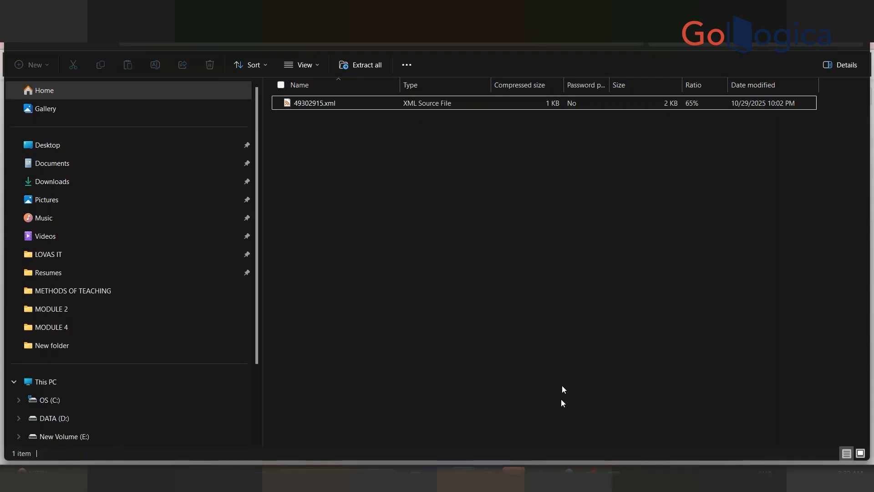
click(569, 476)
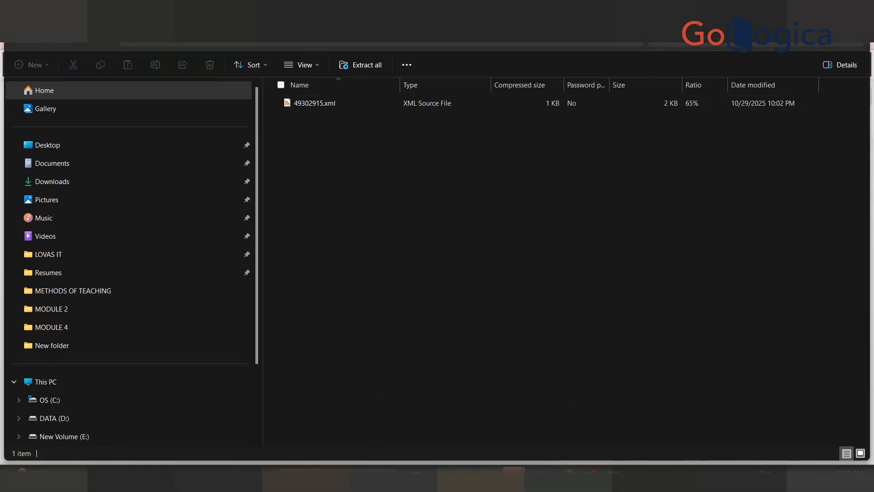
click(441, 416)
right_click(572, 276)
click(559, 314)
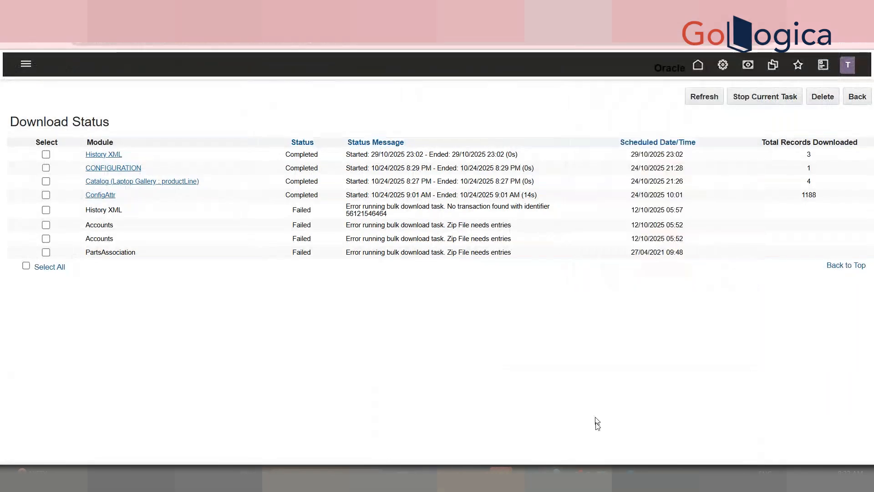
click(628, 476)
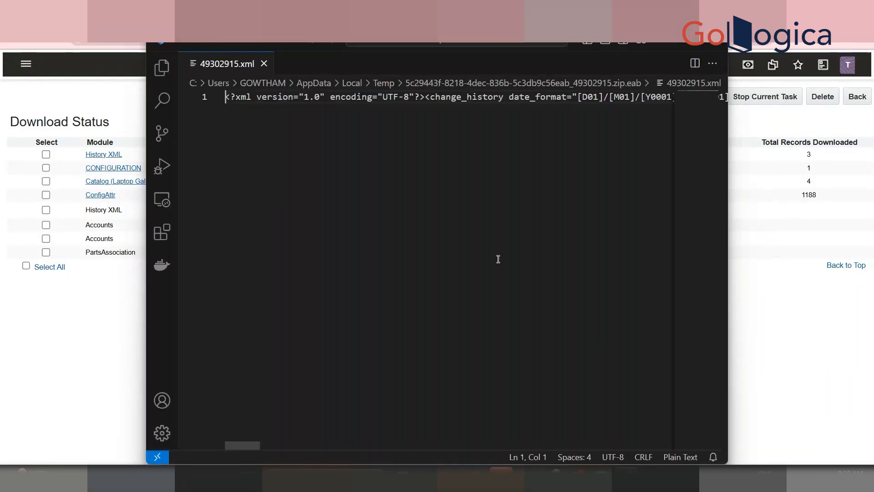
click(681, 42)
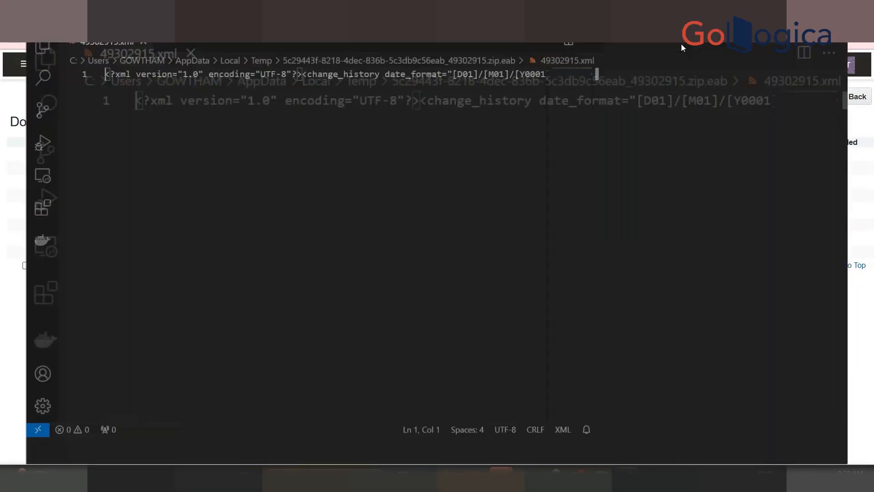
drag(143, 447, 466, 431)
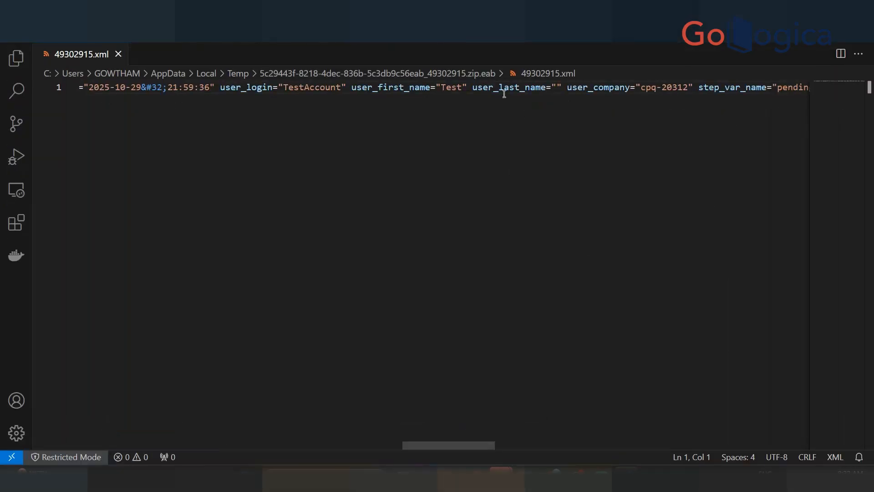
key(ctrl+a)
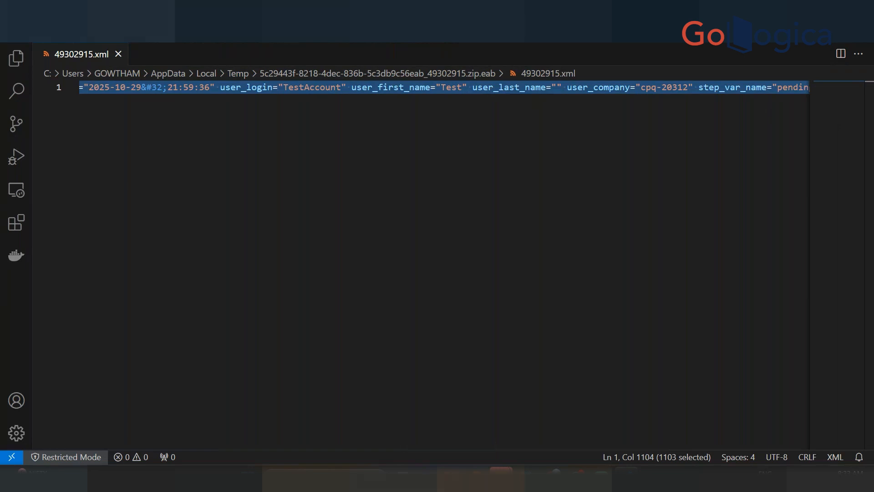
click(133, 12)
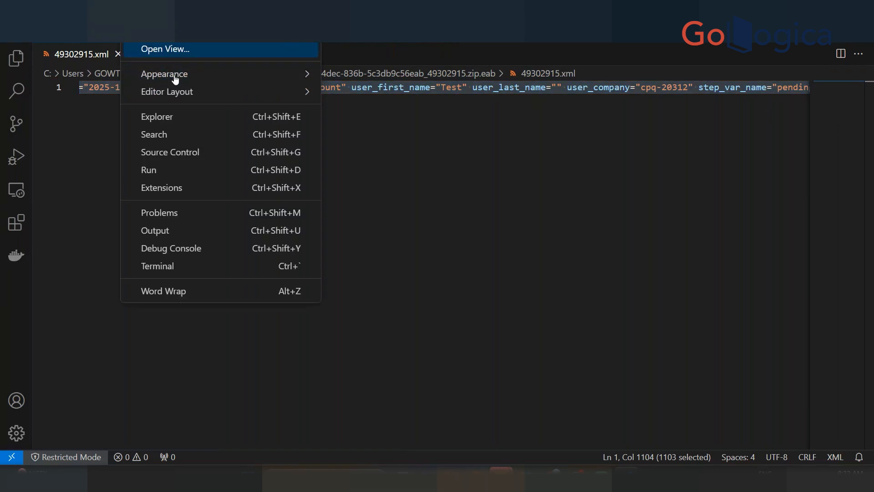
mouse_move(174, 78)
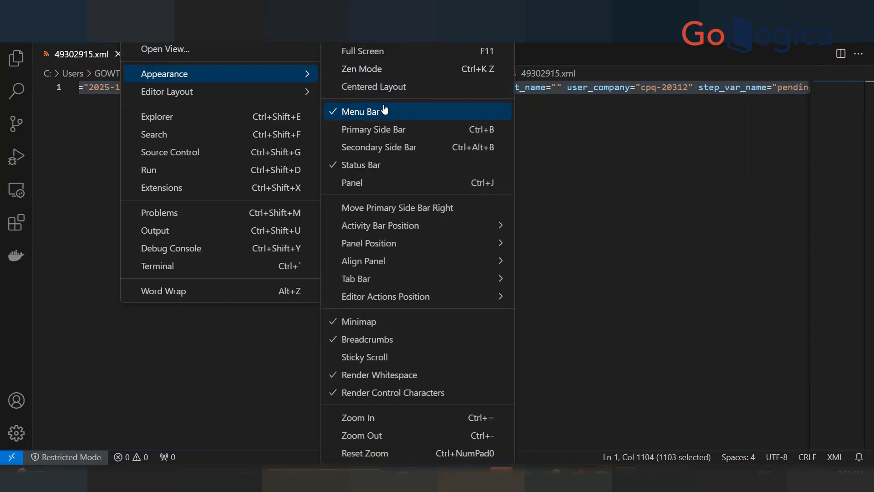
mouse_move(182, 98)
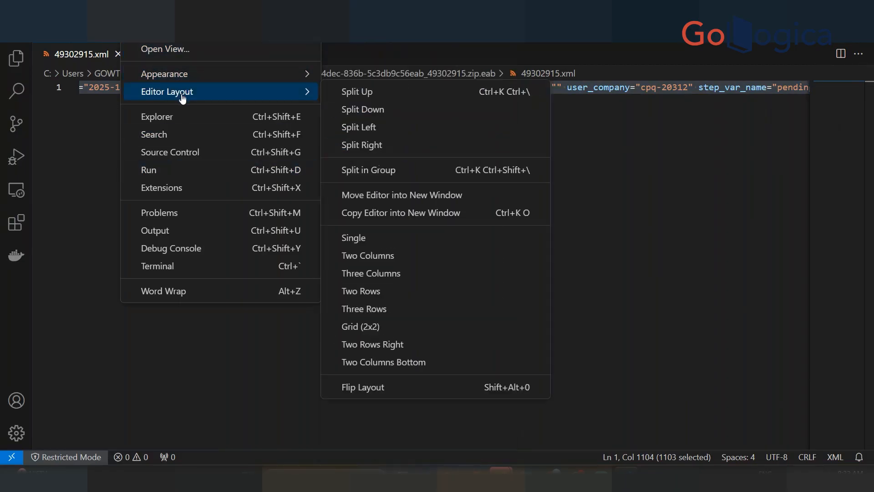
key(Escape)
key(Escape)
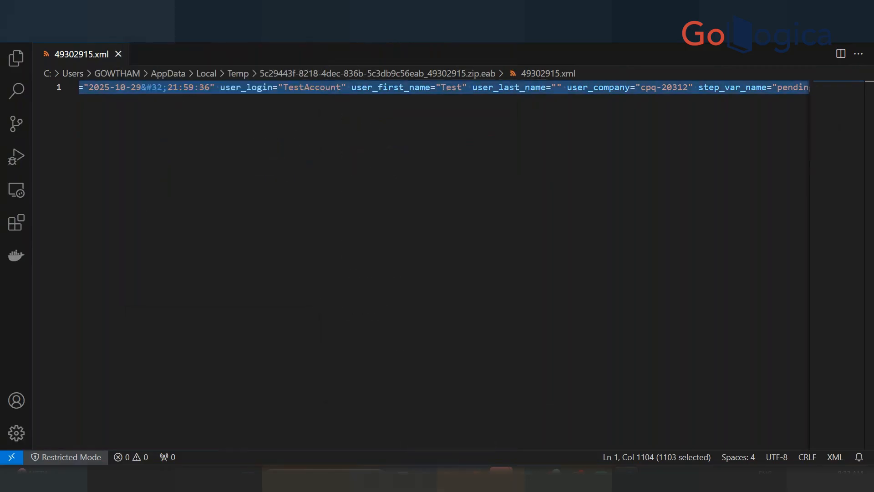
Turn on word wrap for the XML file and clear the text selection.
click(130, 12)
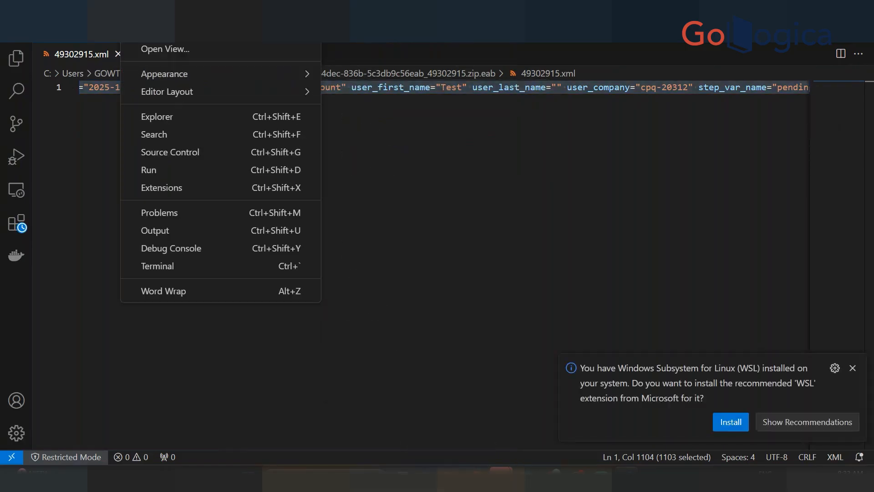
click(184, 300)
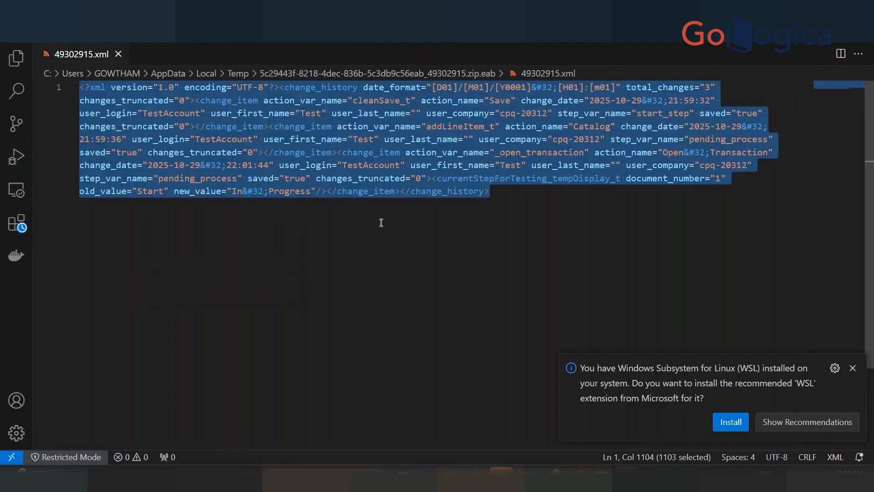
key(Escape)
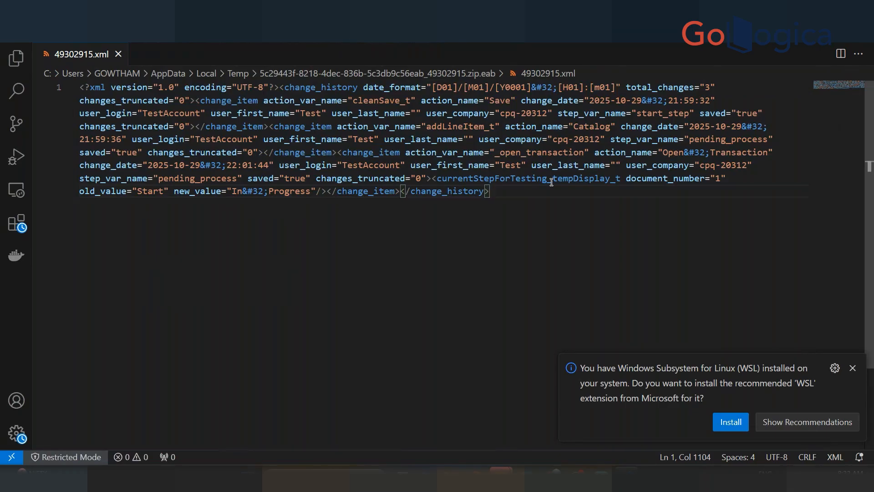
Examine the change_item entries of the change history, including the action variables addLineItem_t and _open_transaction.
double_click(303, 126)
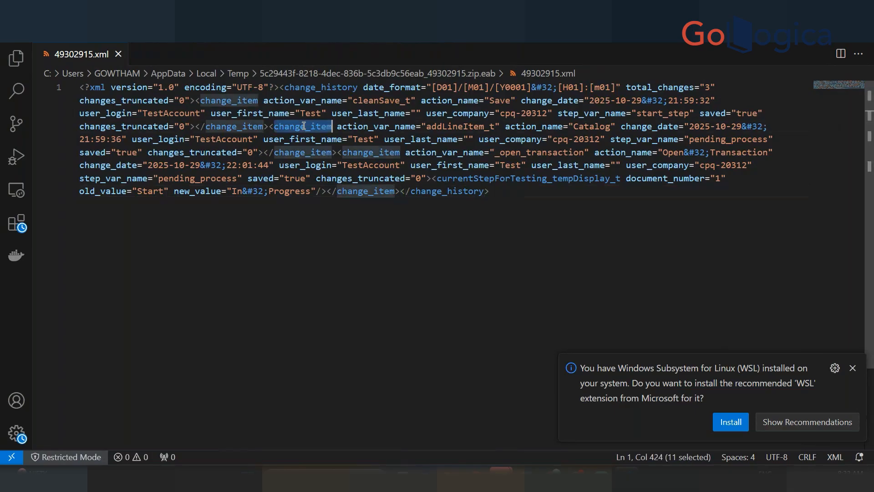
double_click(440, 123)
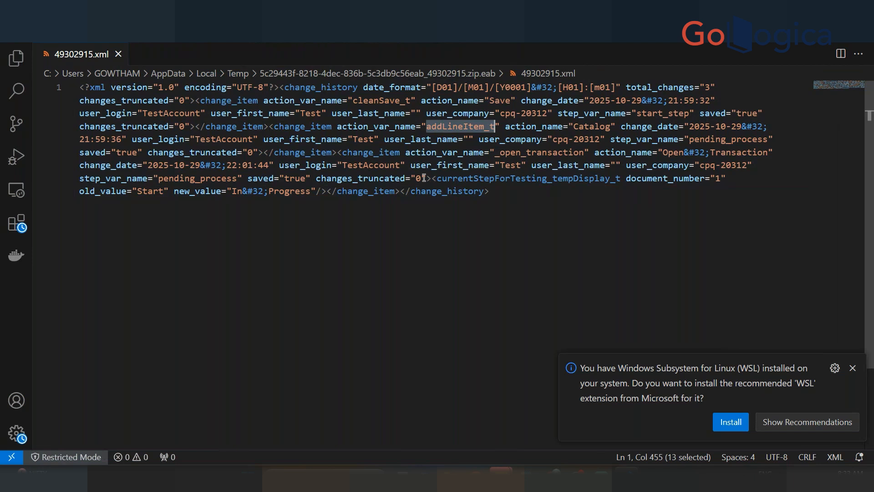
double_click(308, 153)
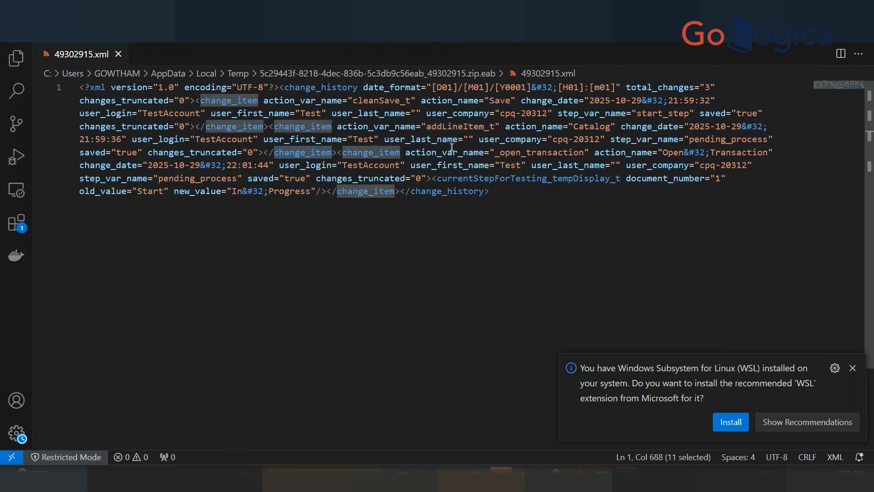
double_click(538, 154)
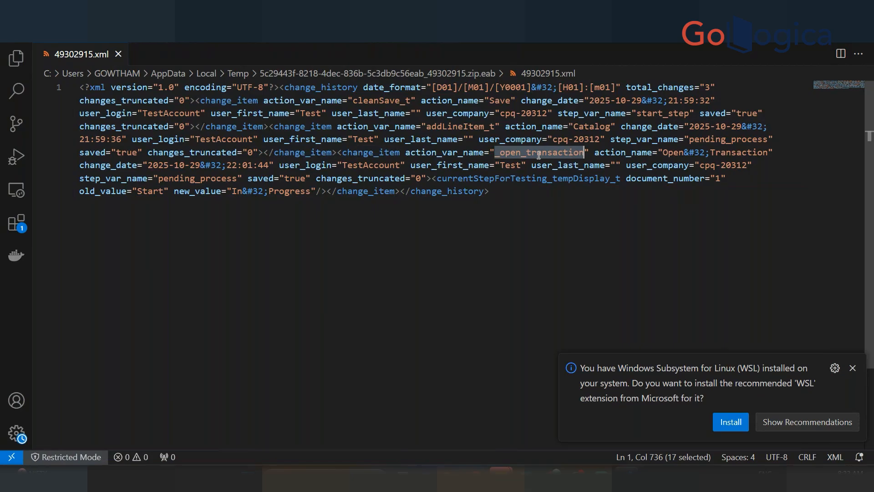
drag(515, 198, 146, 80)
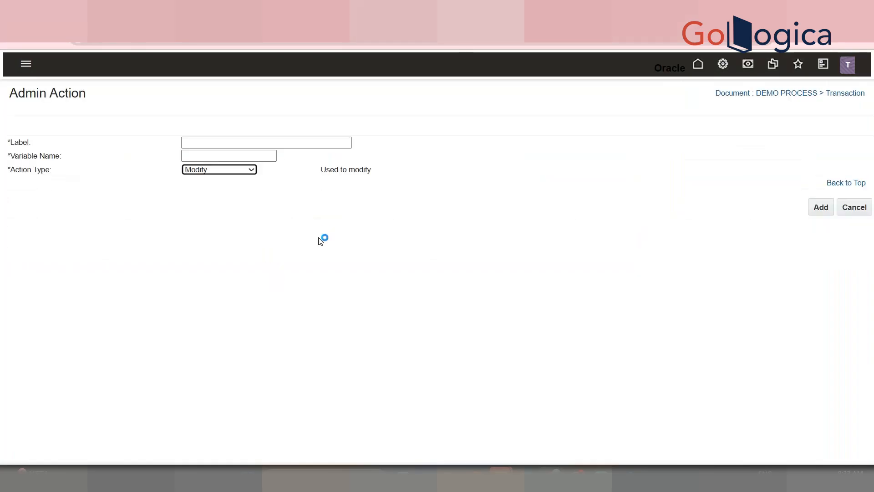
Add a transaction action of type Modify labelled DEMO MODIFY with the variable name dEMOMODIFY_t.
click(227, 171)
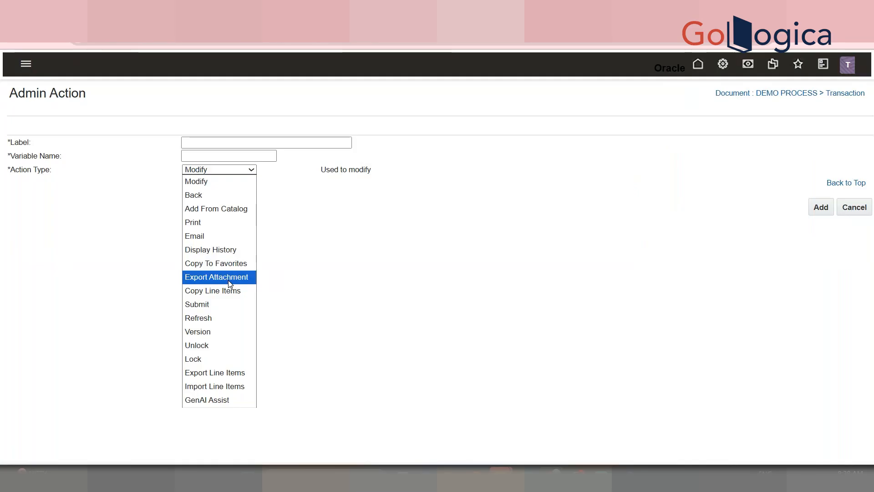
click(220, 143)
text(DEMO MODIFY)
key(Tab)
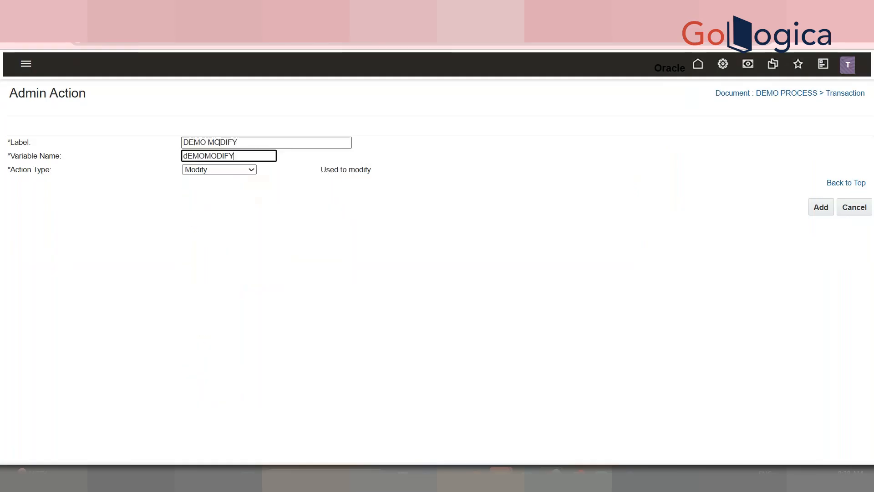
text(_t)
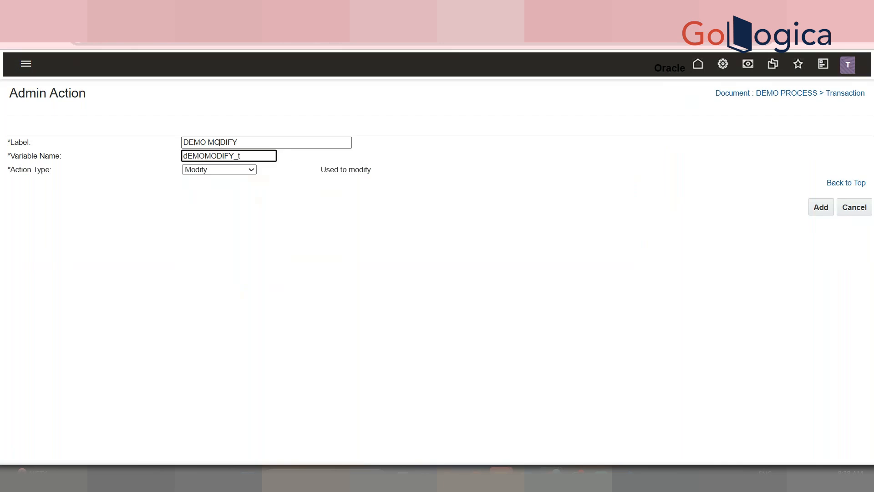
click(823, 210)
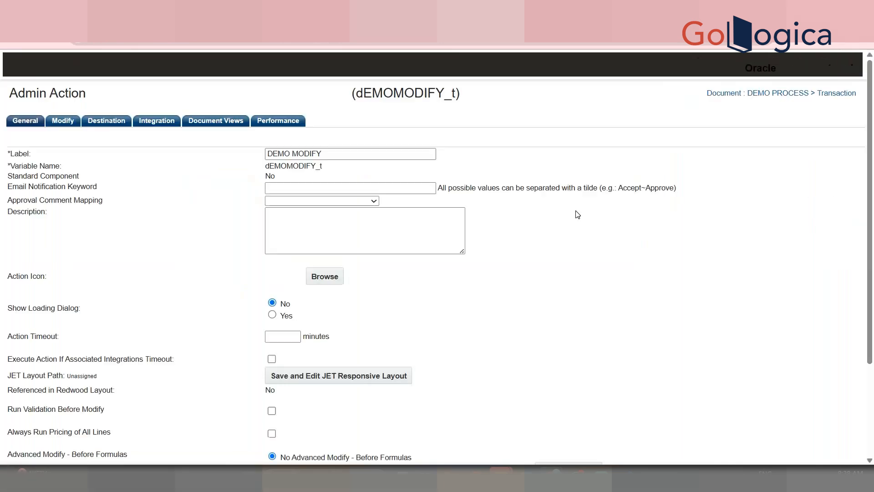
Review the new action's general settings, including its email notification keyword, approval comment mapping choices and description.
scroll(437, 255, down, 3)
scroll(437, 255, up, 2)
scroll(872, 164, up, 2)
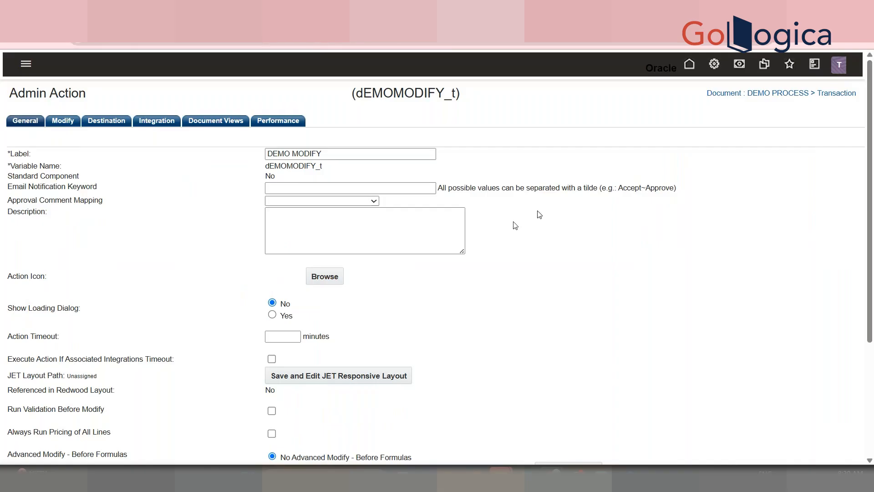
click(326, 200)
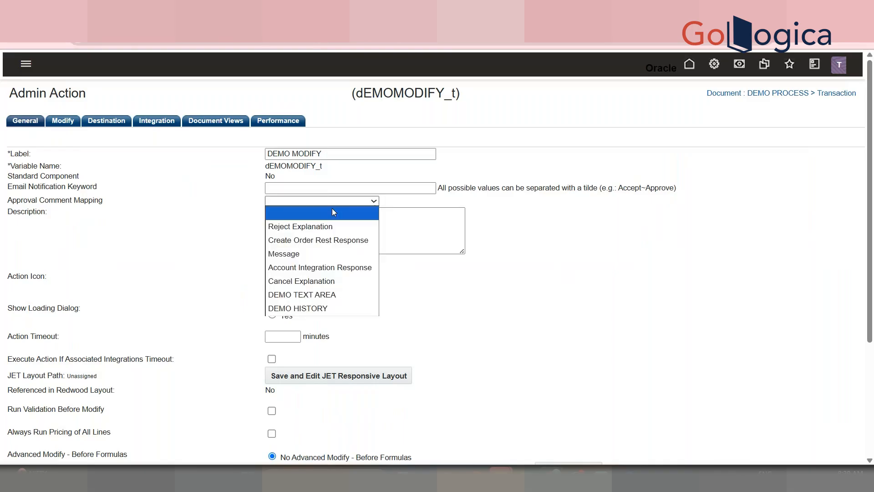
click(390, 188)
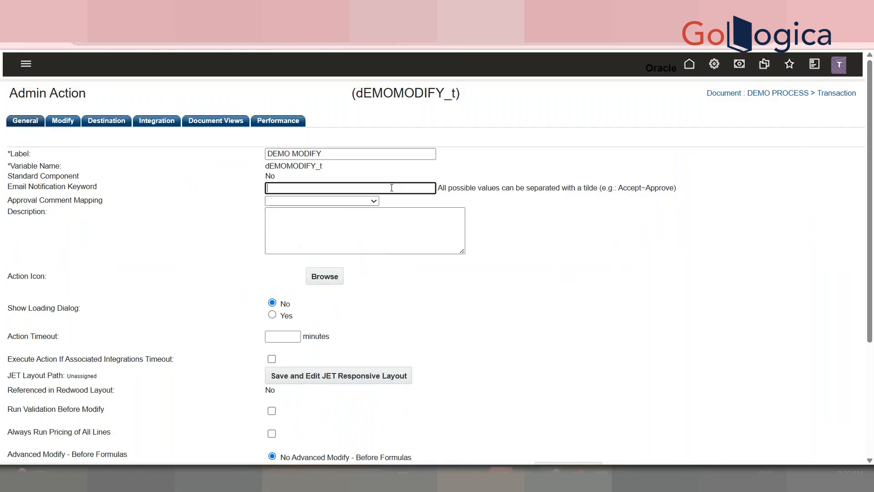
mouse_move(871, 227)
mouse_down()
mouse_move(872, 272)
mouse_move(872, 221)
mouse_up()
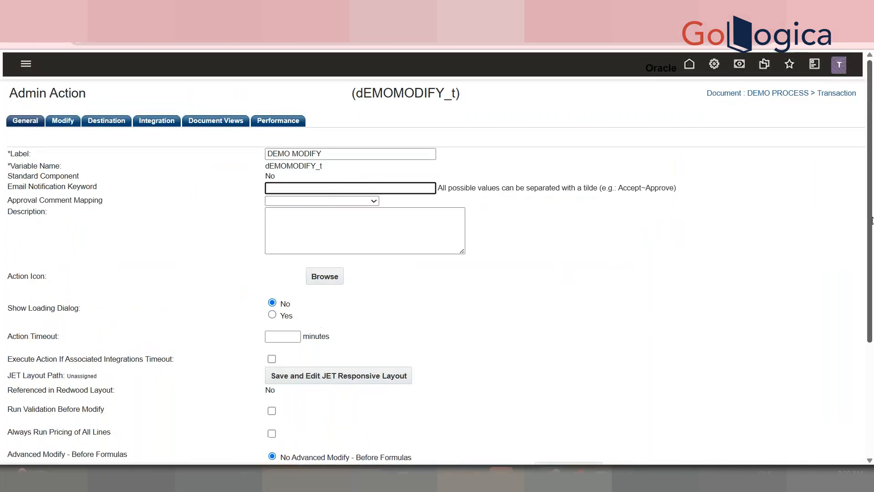
click(342, 231)
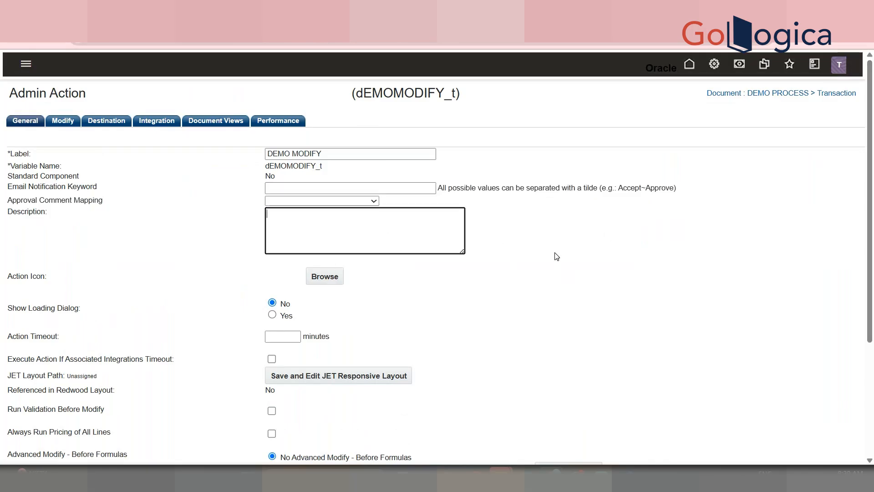
Review the remaining general settings: action and integration timeouts, validation before modify, pricing of all lines, and the Advanced Modify before and after formulas options.
drag(871, 226, 872, 255)
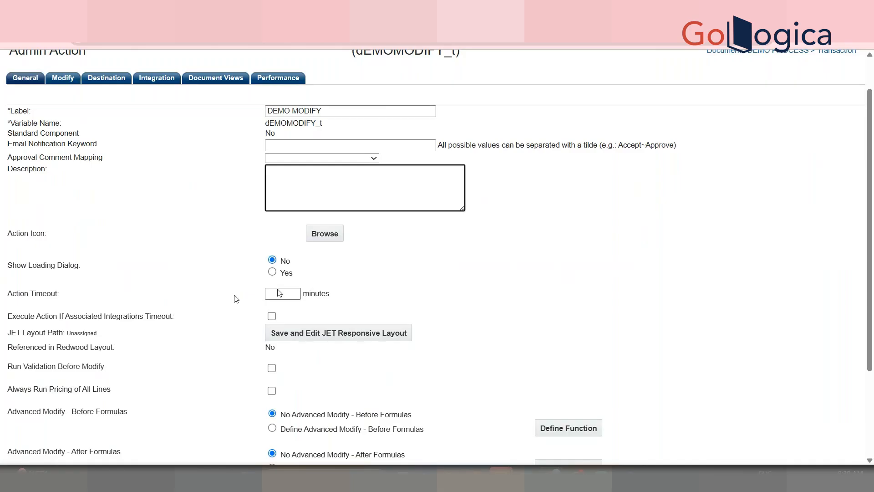
drag(201, 323, 12, 314)
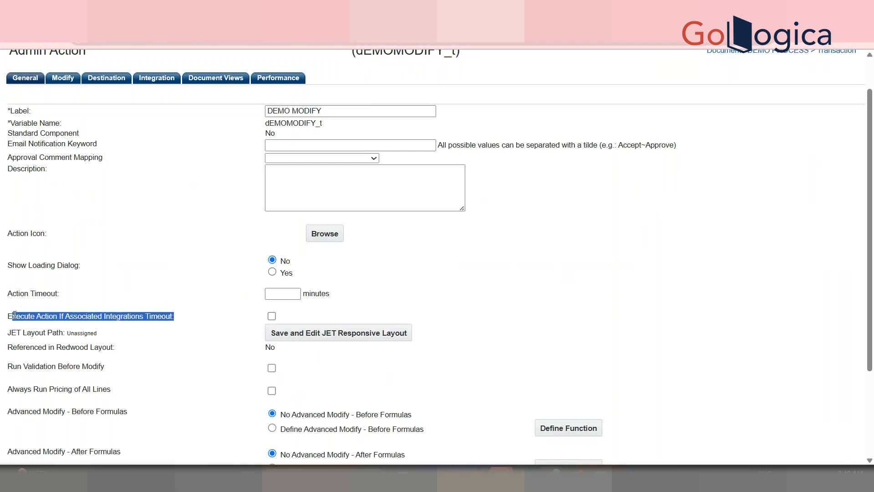
click(562, 268)
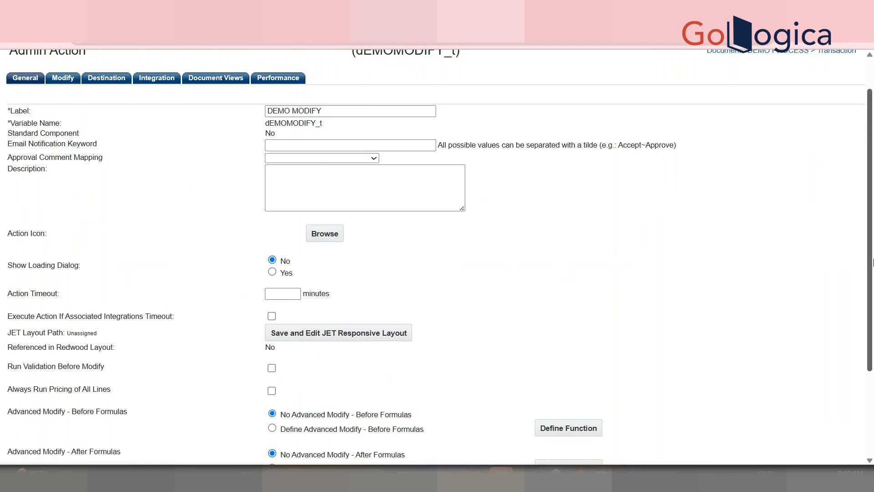
scroll(873, 263, down, 3)
drag(113, 267, 71, 265)
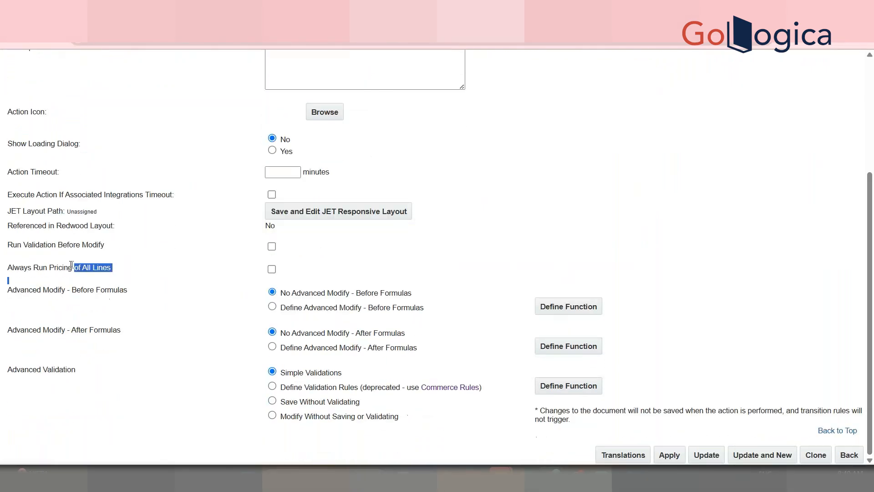
triple_click(71, 265)
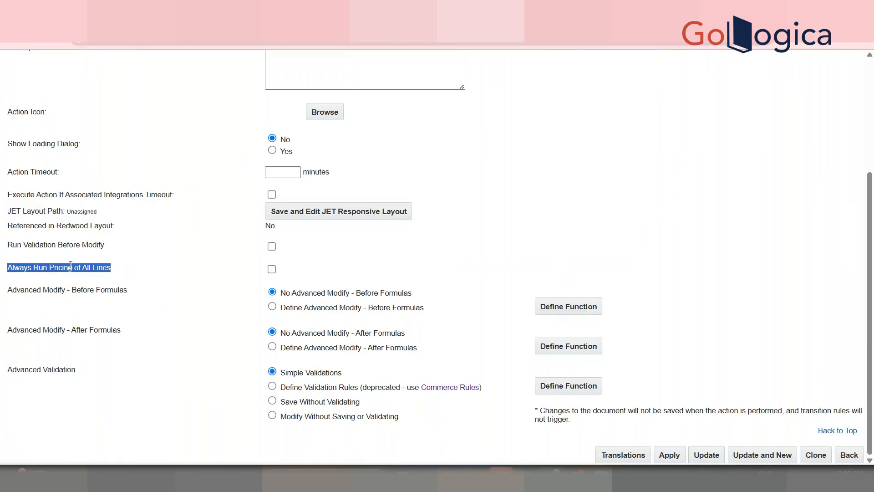
click(88, 253)
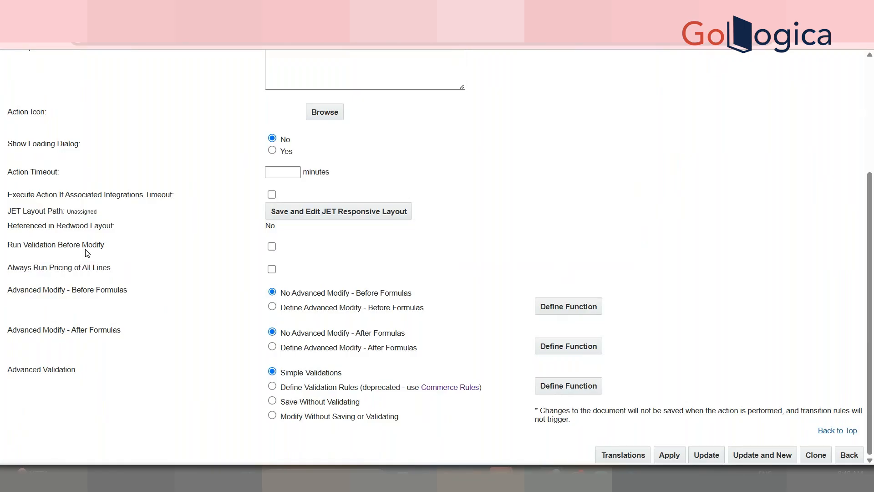
double_click(88, 253)
click(95, 290)
double_click(94, 291)
double_click(106, 330)
scroll(377, 154, up, 5)
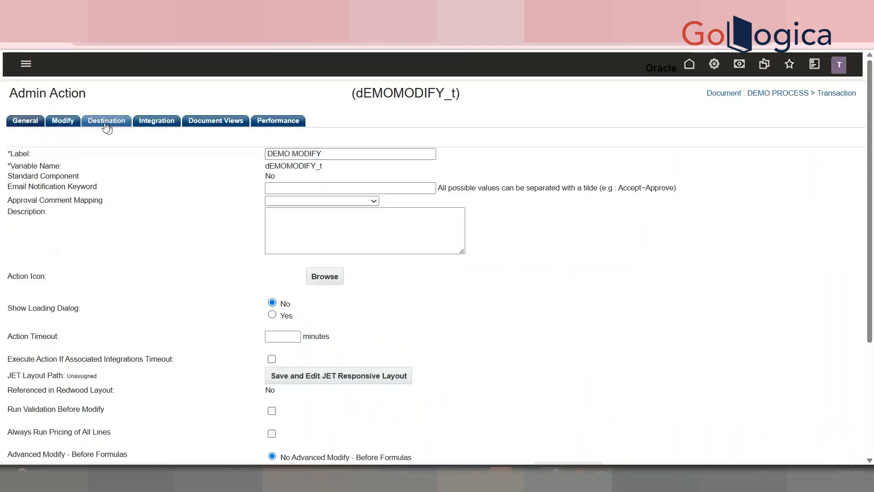
In the action's transaction modify settings, set DEMO TEXT to Define Function and leave DEMO TEXT AREA on Save from Form.
click(70, 127)
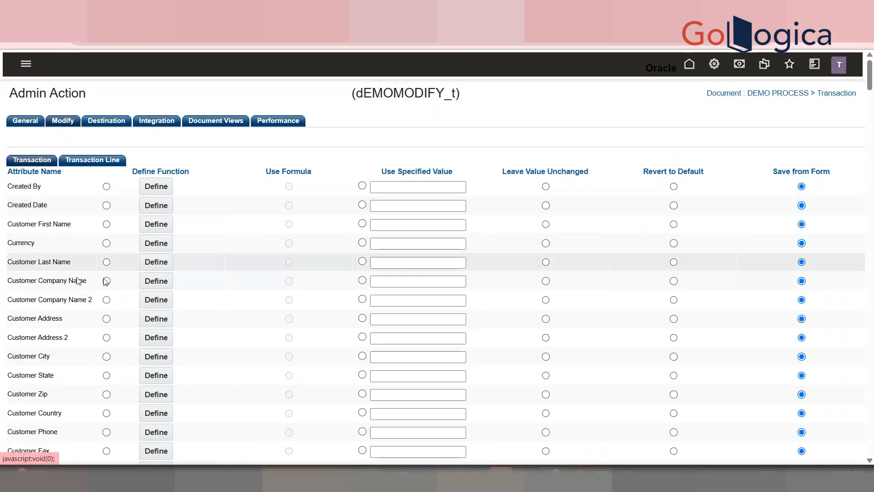
drag(870, 84, 869, 444)
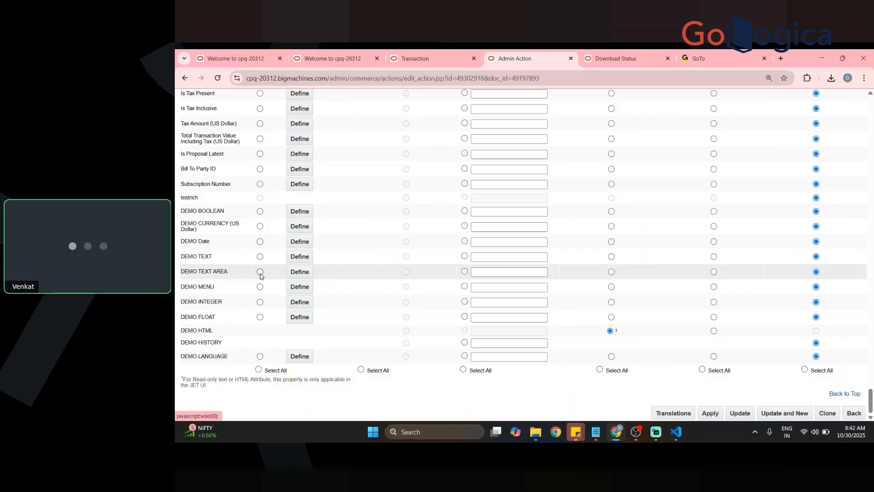
click(260, 272)
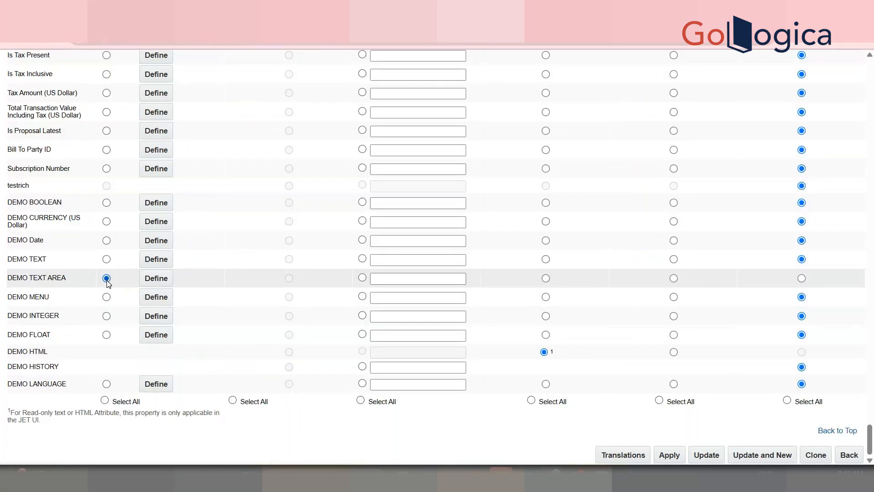
click(106, 259)
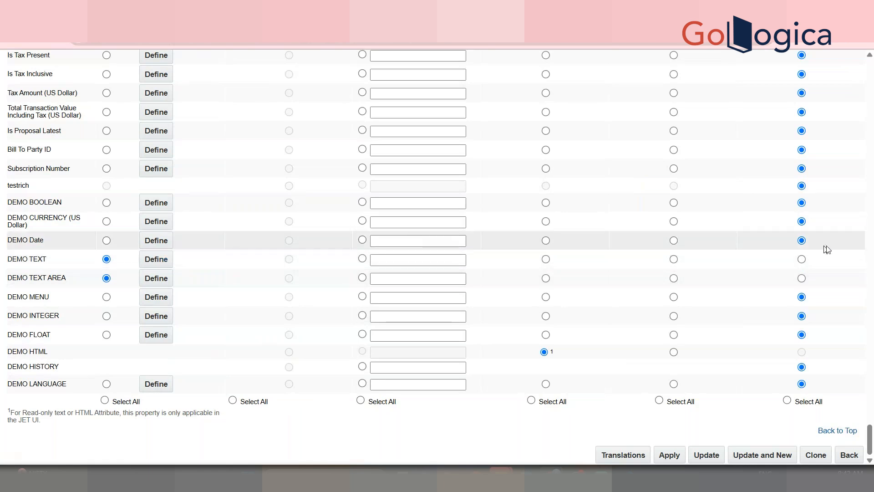
click(801, 278)
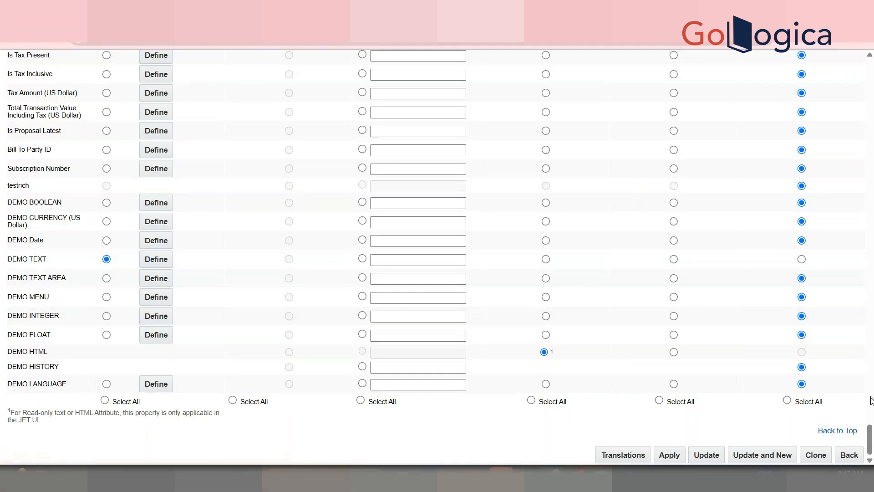
Examine the modify choices offered for each transaction attribute, including Use Specified Value, Leave Value Unchanged, Revert to Default and Save from Form.
drag(870, 427, 870, 81)
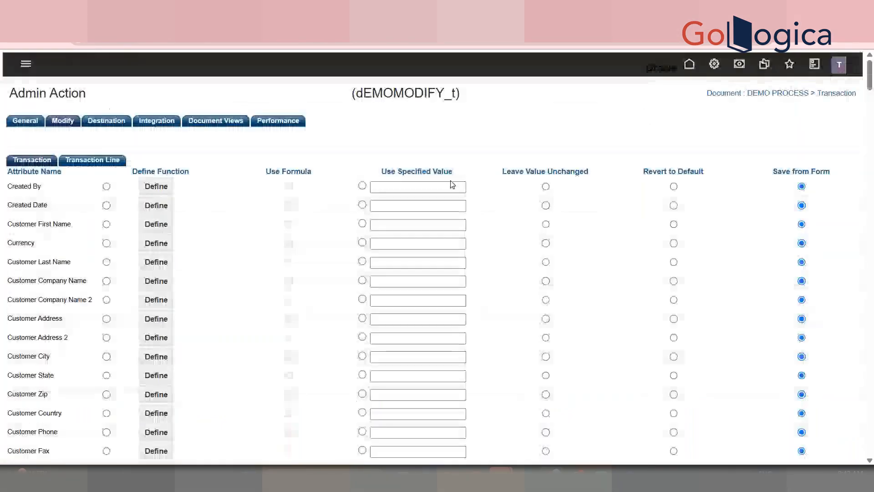
click(429, 186)
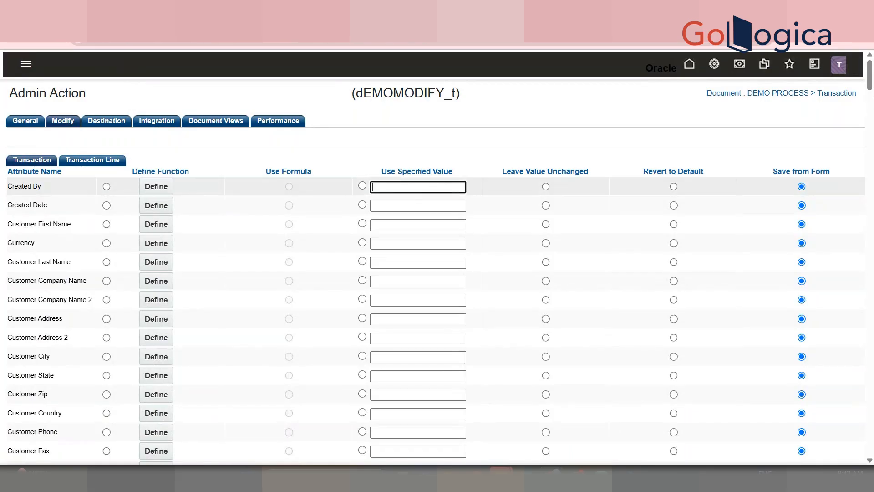
drag(870, 77, 871, 78)
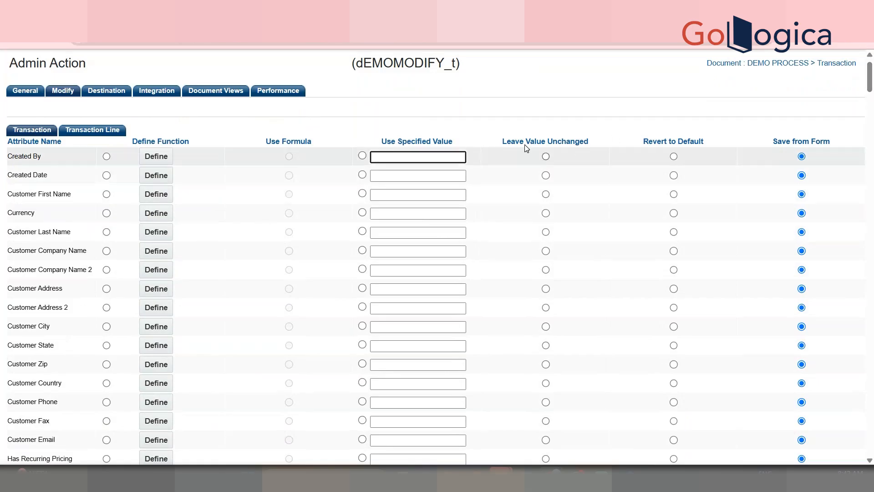
double_click(813, 143)
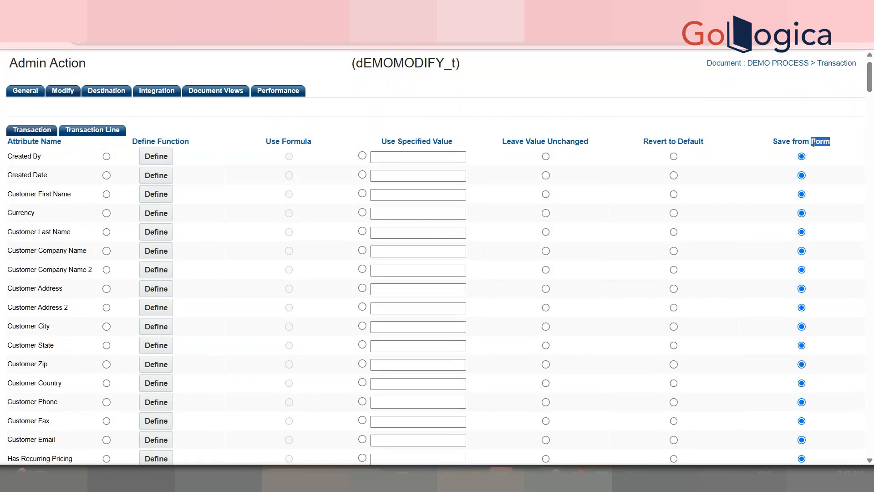
Close the DEMO TEXT function definition and make the attribute use the specified value HI THIS IS FOR TESTING.
drag(871, 82, 871, 438)
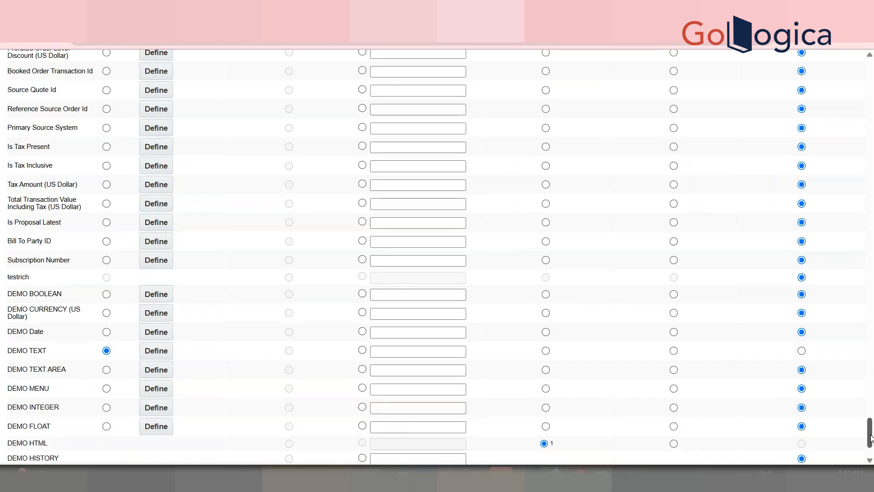
click(155, 351)
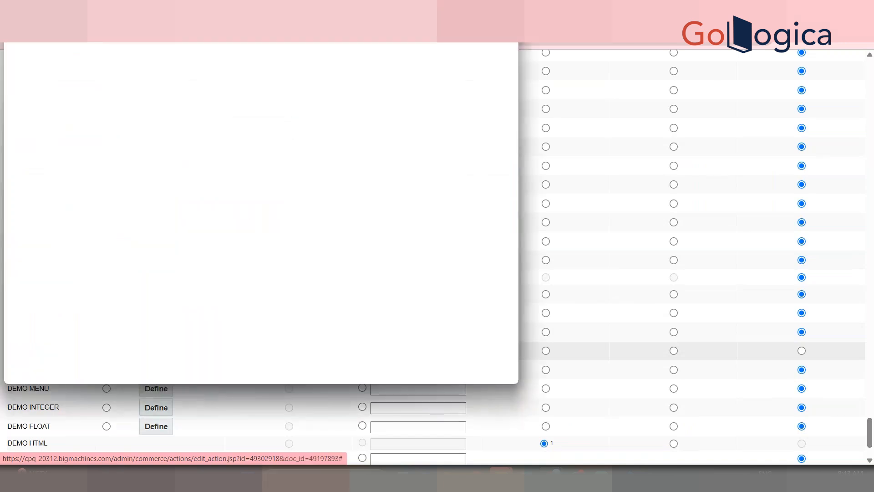
click(506, 11)
click(396, 352)
text(H)
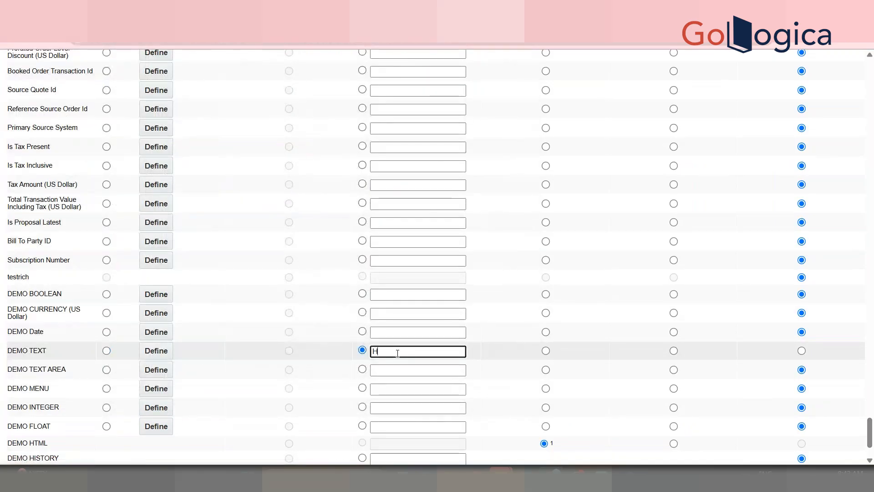
text(I THIS IS FO)
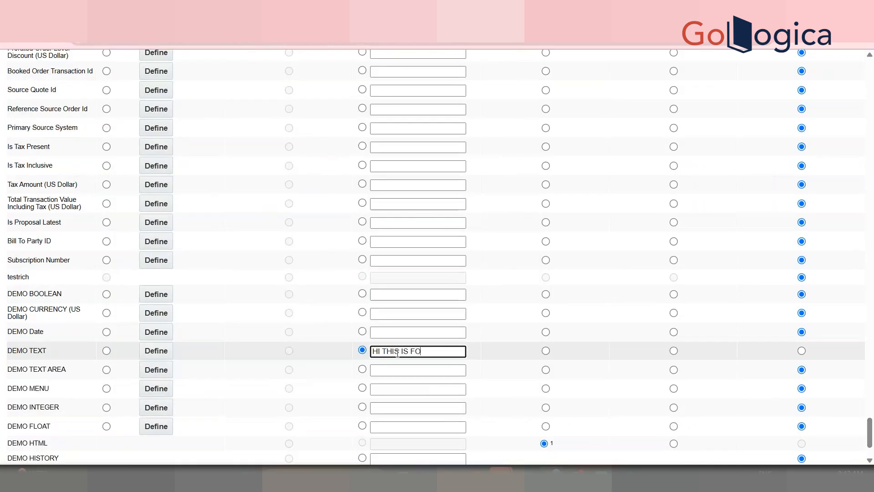
text(R TESTING)
Set DEMO MENU to Define Function and open its BML editor with the system variable _system_user_name included.
click(106, 389)
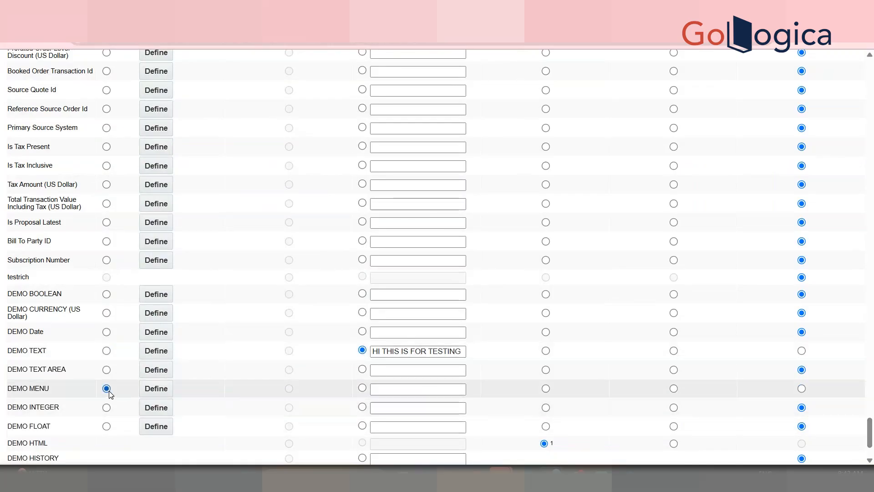
click(156, 388)
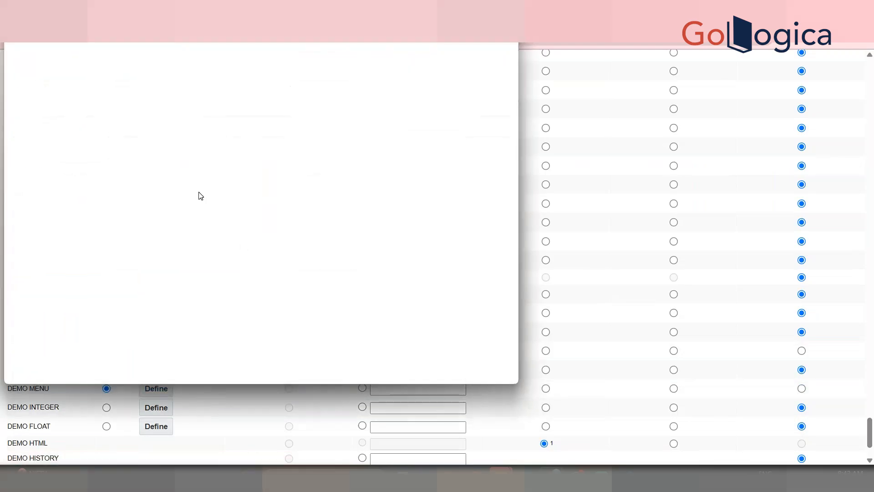
click(28, 129)
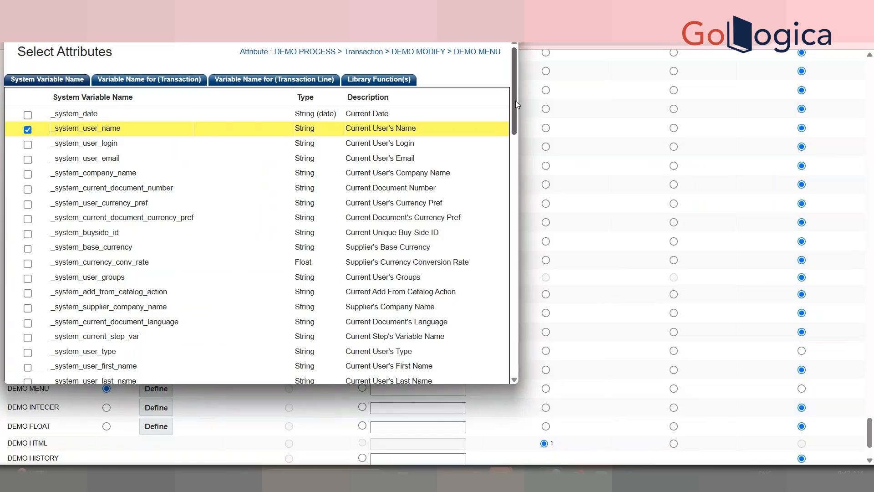
drag(515, 100, 522, 360)
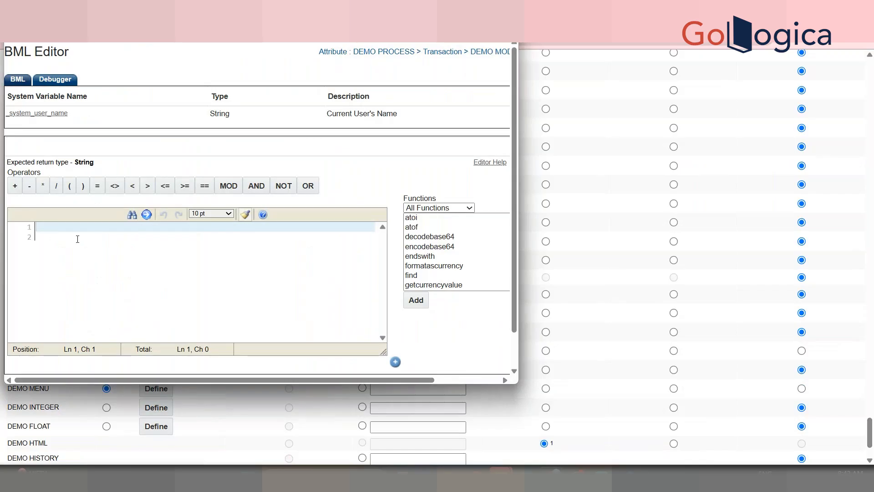
Write an if block in the BML function that checks whether _system_user_name equals "TestAccount".
text(if()
click(47, 116)
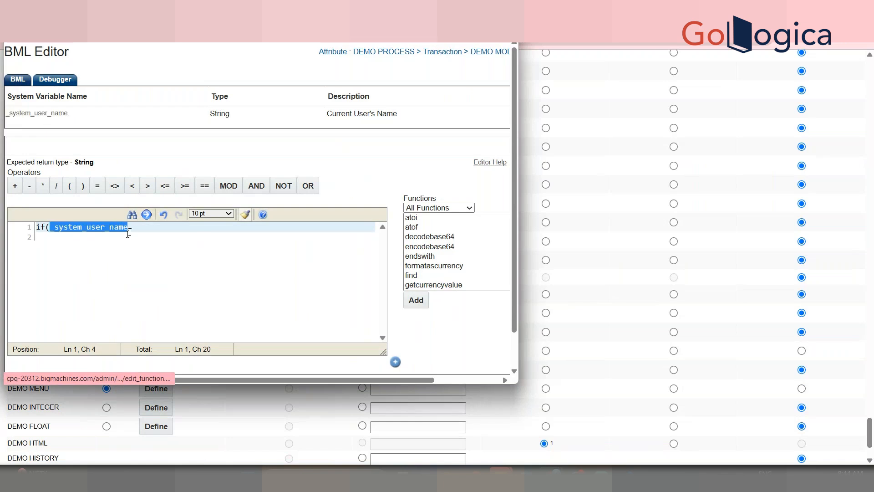
click(134, 227)
text(== "TestAccount"){)
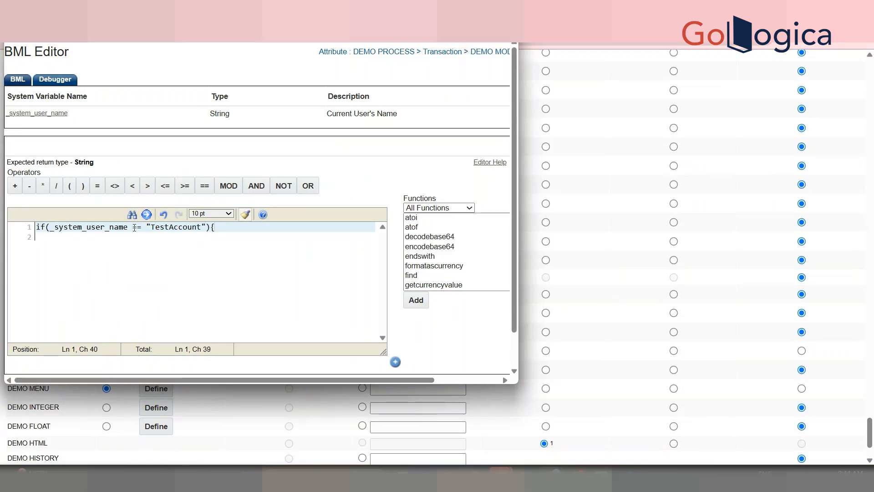
key(Return)
key(Return)
key(Return)
key(Return)
text(})
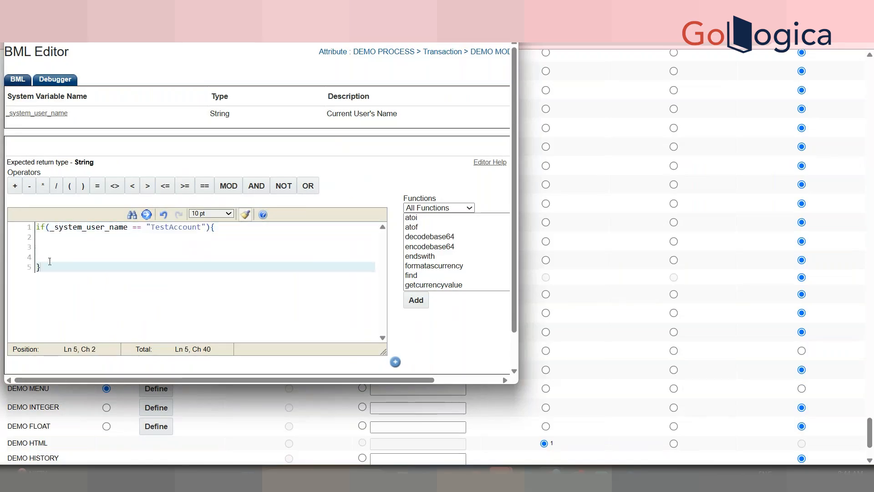
Inside the if block, add the statement return "TEST";.
click(53, 244)
text(return )
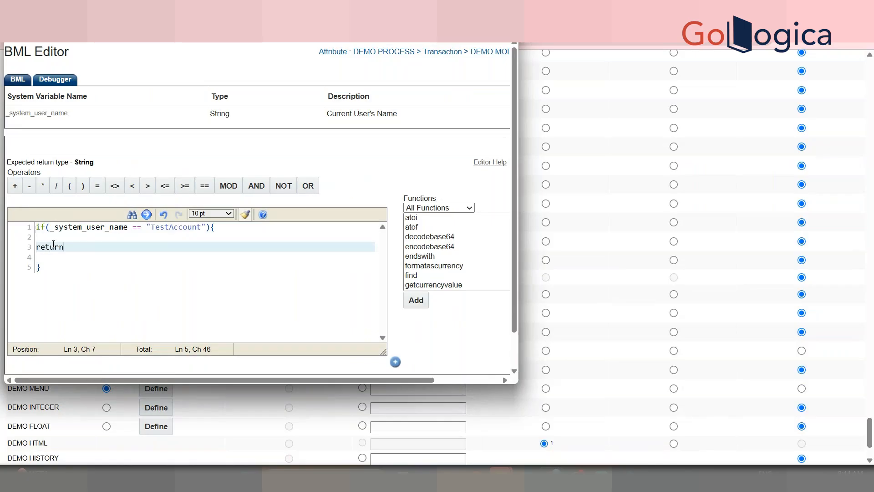
text("TEST ACCOUNT IS)
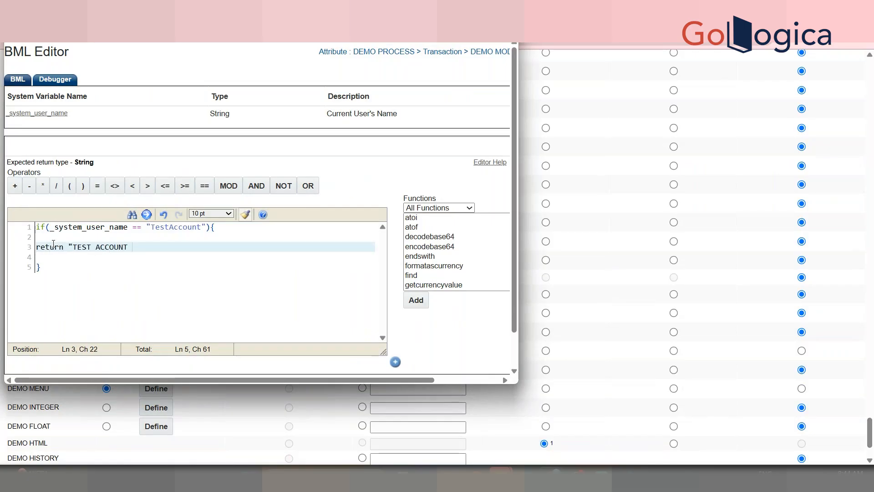
key(BackSpace)
key(BackSpace)
key(BackSpace)
key(BackSpace)
key(BackSpace)
key(BackSpace)
key(BackSpace)
key(BackSpace)
key(BackSpace)
key(BackSpace)
key(BackSpace)
key(BackSpace)
text(T";)
Below the if block, add the fallback statement return "TEST1"; and check both return statements.
click(50, 270)
key(Return)
key(Return)
text(return "TEST1";)
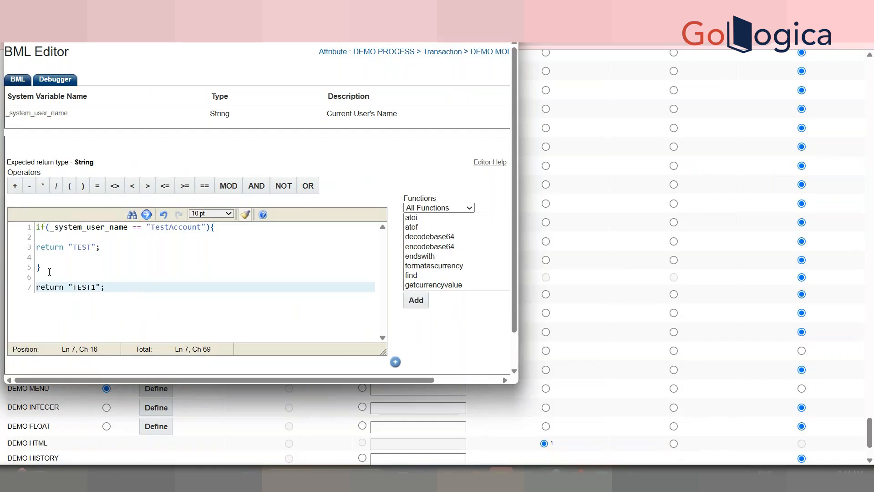
double_click(54, 248)
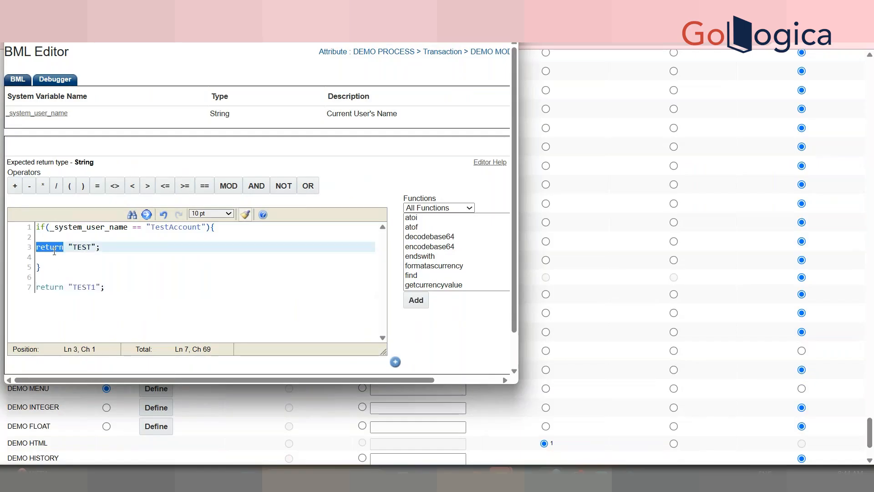
click(54, 250)
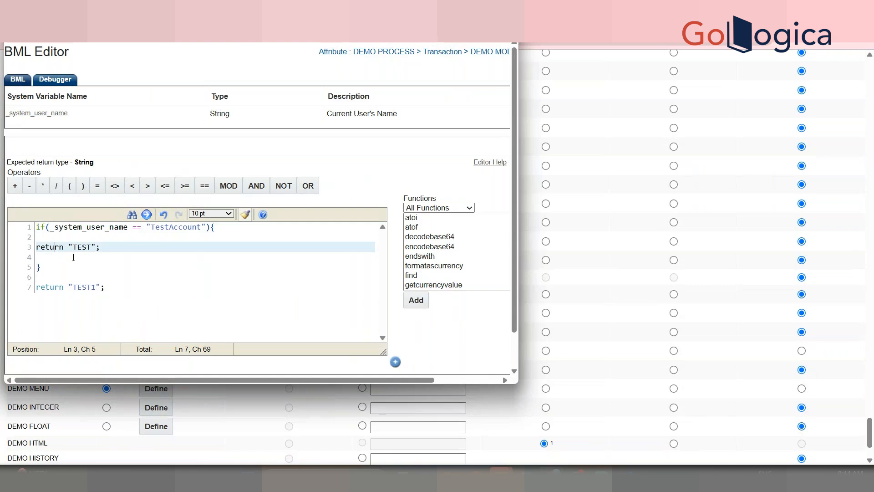
double_click(53, 287)
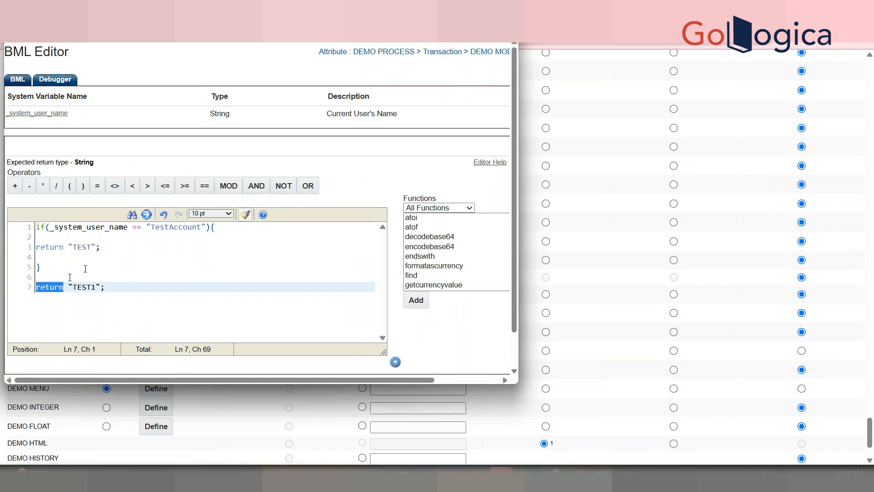
Examine the transaction's DEMO section, including the DEMO MENU and DEMO TEXT AREA fields.
click(108, 257)
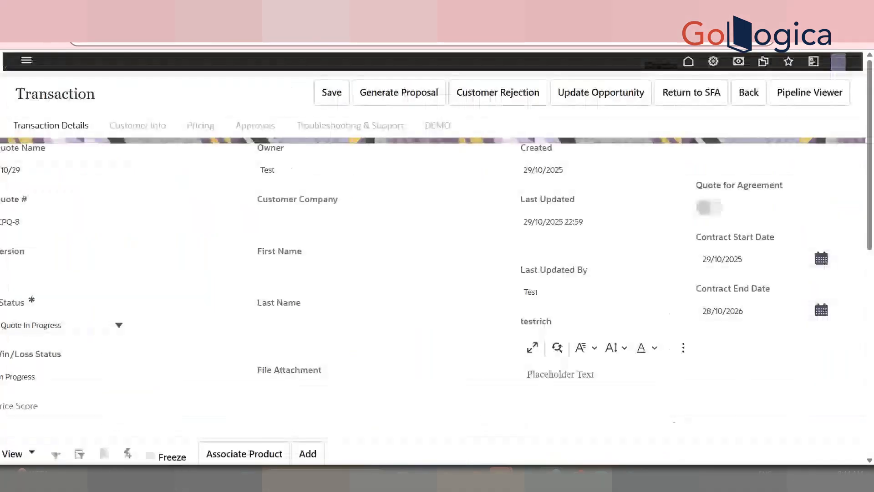
scroll(856, 255, down, 1)
scroll(632, 176, up, 1)
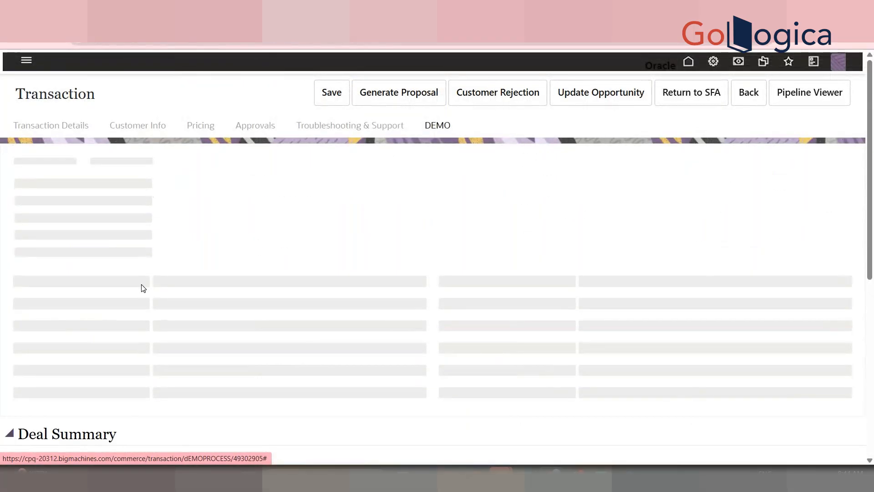
scroll(663, 228, down, 4)
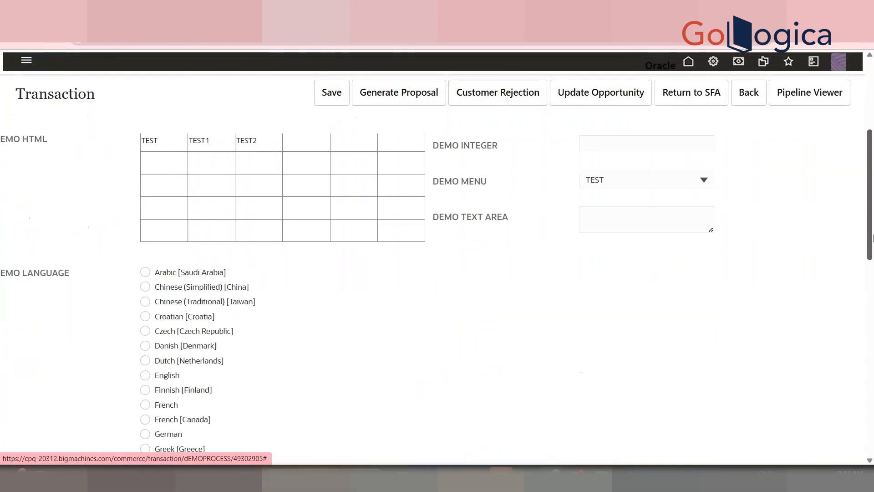
click(662, 210)
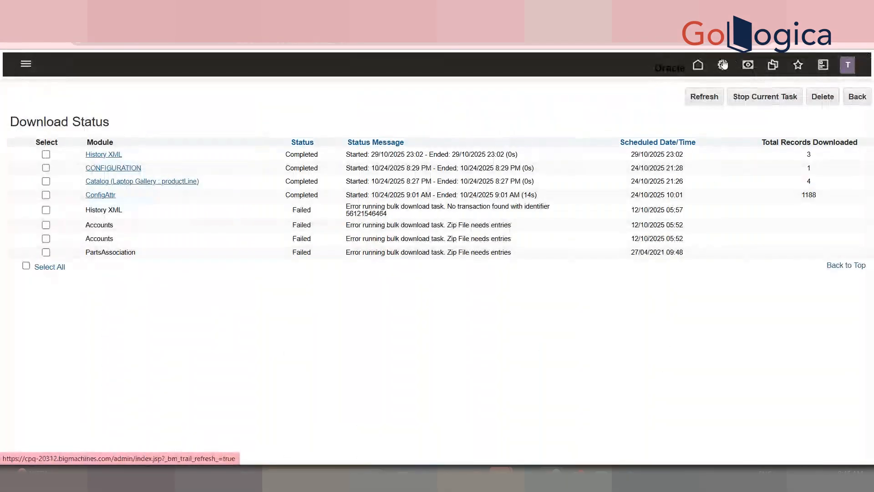
Reopen the DEMO MODIFY action from administration and display the modify settings of its DEMO attributes.
click(723, 64)
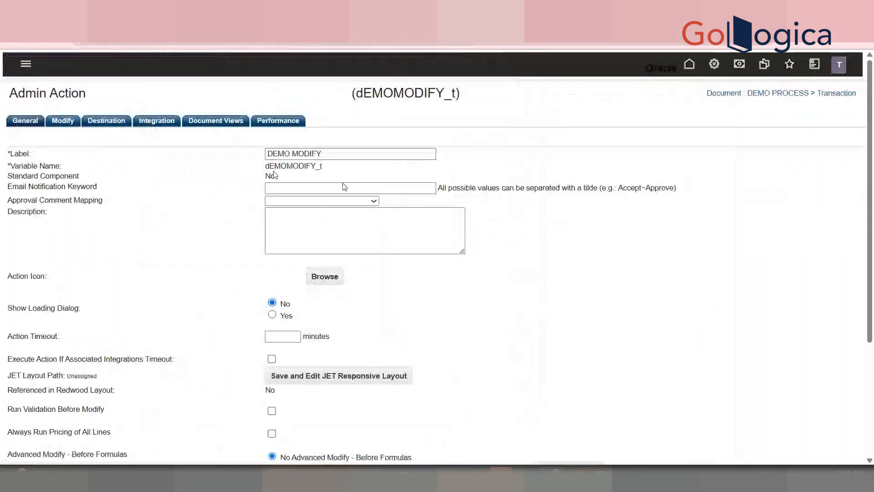
click(52, 125)
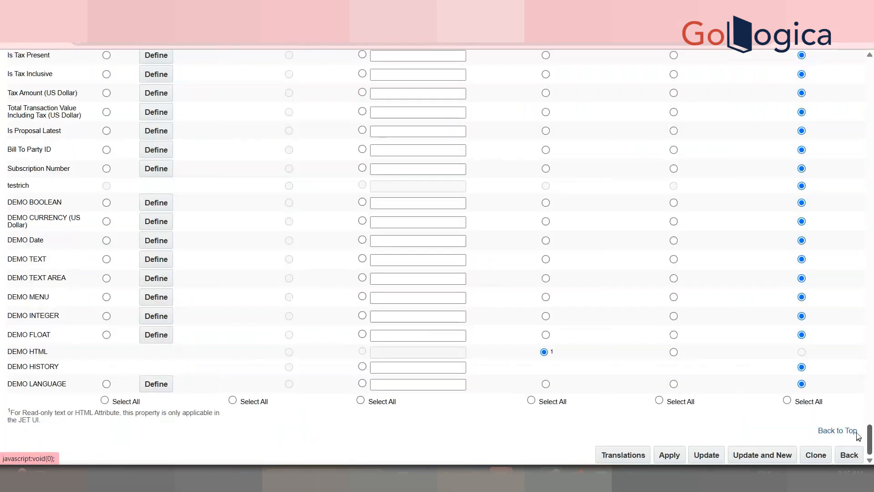
scroll(860, 433, up, 4)
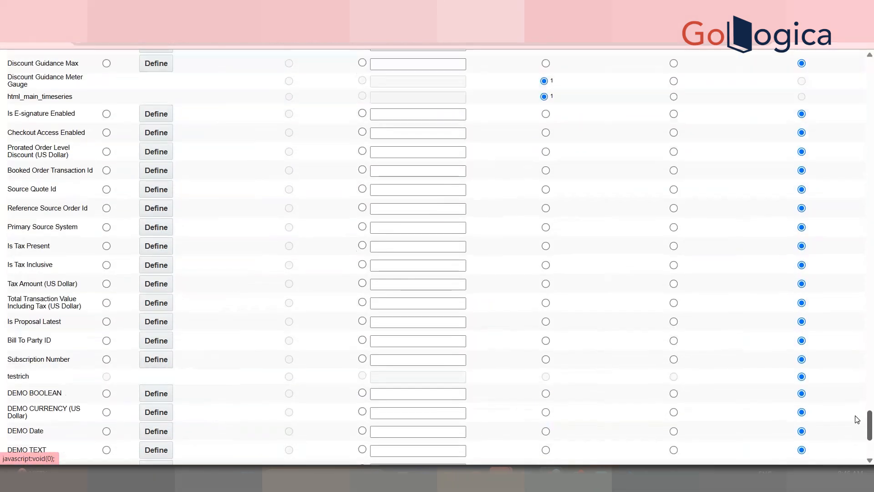
scroll(858, 420, down, 4)
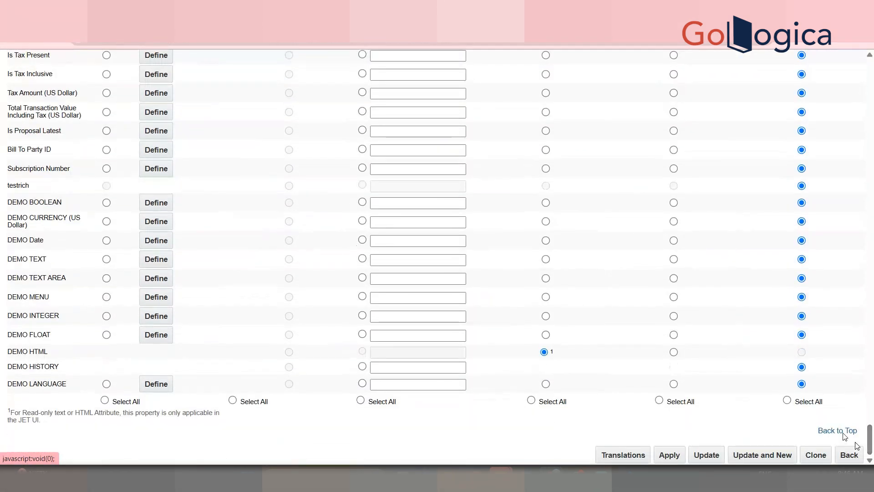
Set DEMO TEXT to use the specified value "HI THIS IS FOR TESTING".
click(363, 258)
click(405, 258)
text(J)
text(I THIS IS FOR TESTING)
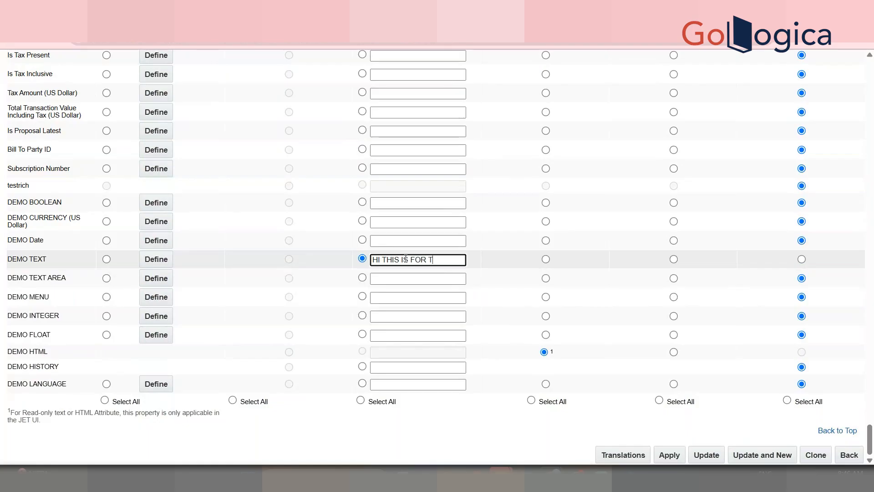
Set DEMO MENU to Define Function and keep DEMO TEXT AREA on Save from Form.
click(106, 278)
click(106, 297)
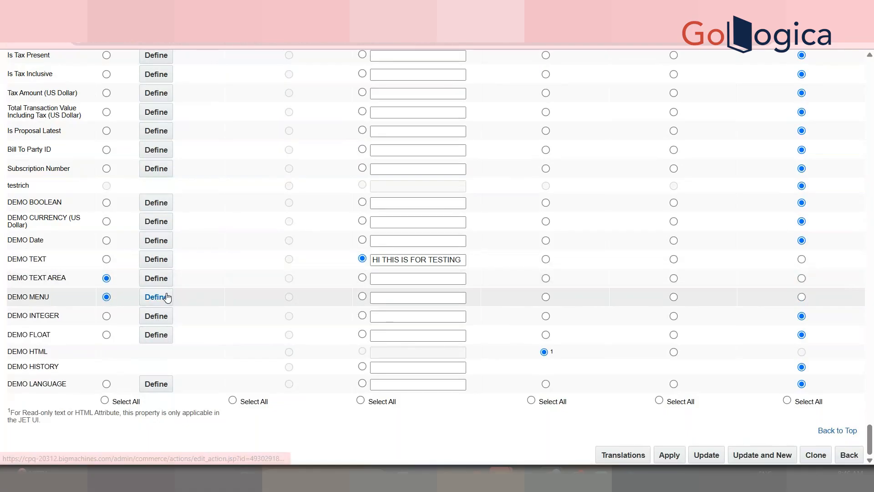
click(165, 295)
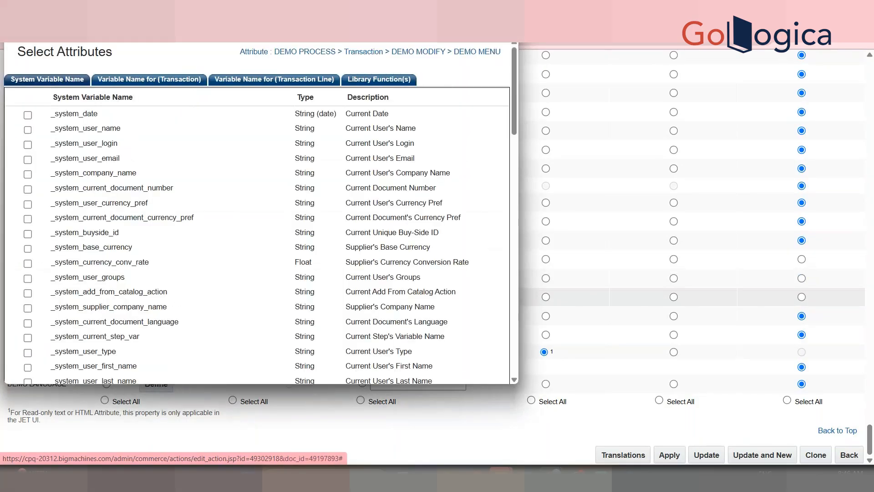
click(506, 13)
click(802, 278)
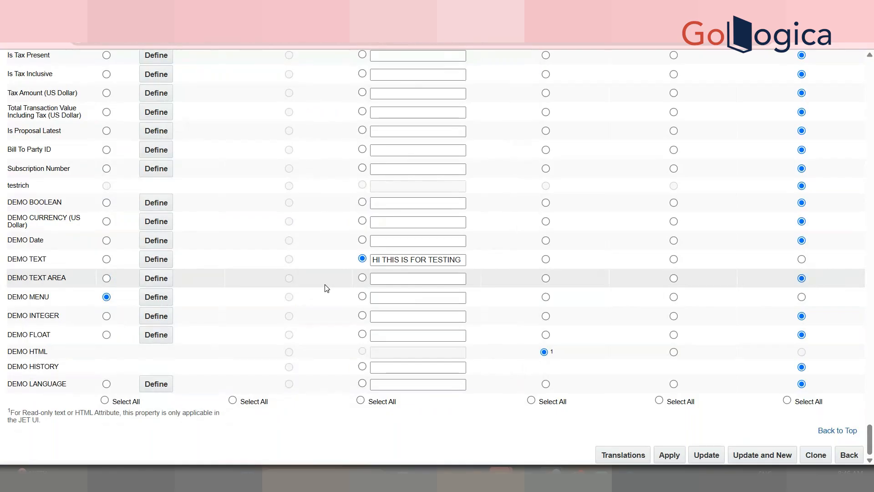
Open the DEMO MENU function definition and include the system variable _system_user_name in its BML editor.
click(157, 302)
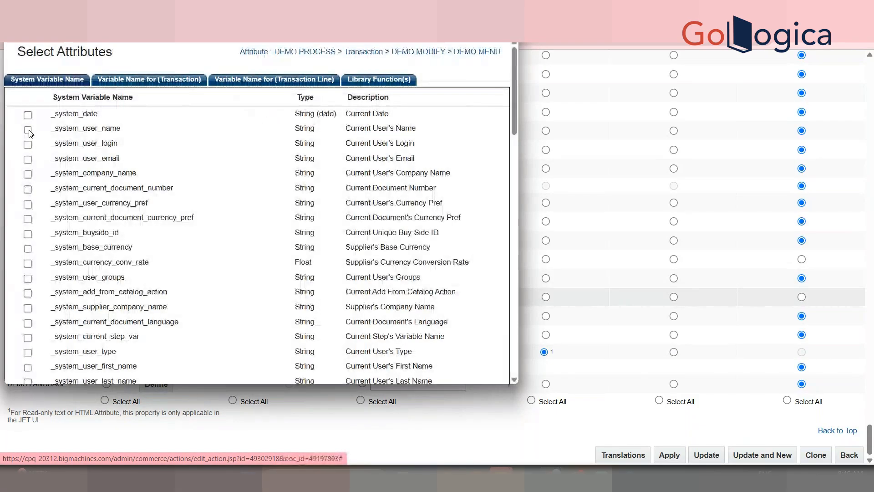
click(29, 132)
drag(515, 75, 510, 339)
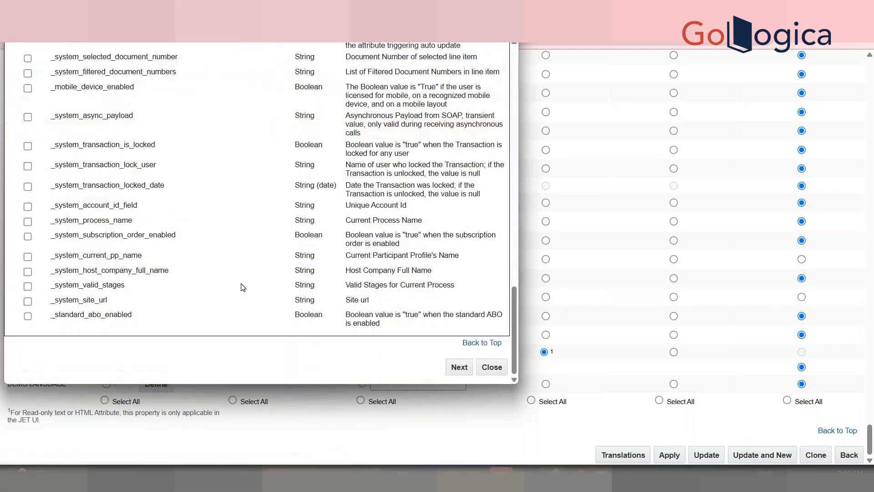
Start an if block in the BML function that tests whether _system_user_name == "TestAccount".
text(if()
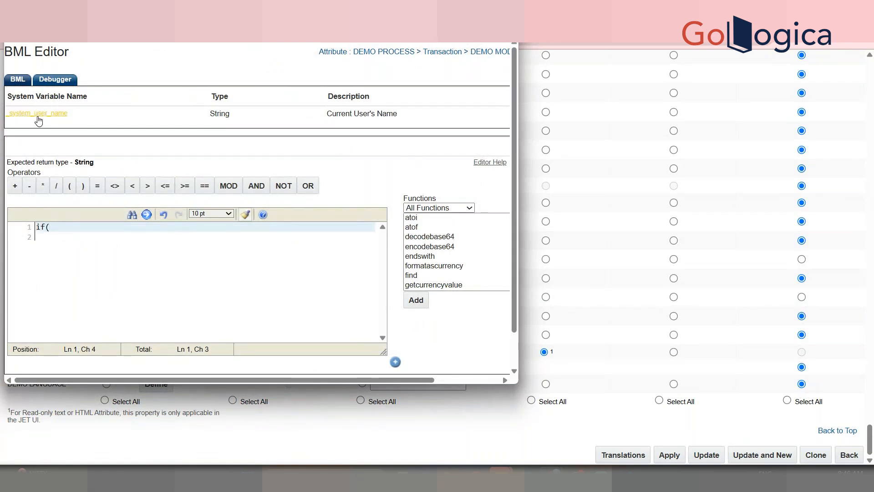
click(38, 114)
text(=)
key(BackSpace)
text(= "TestAccount"){)
key(Return)
key(Return)
key(Return)
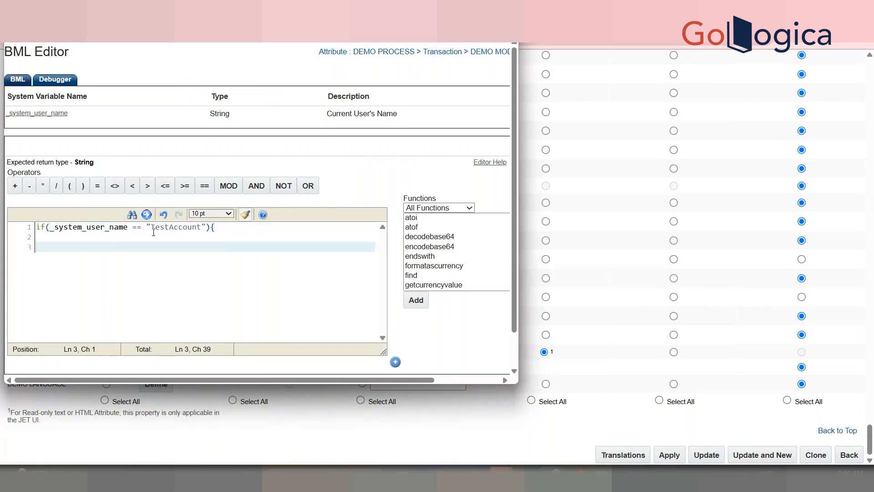
Complete the if block with return "TEST"; and add the fallback statement return "TEST1"; below it.
key(Up)
text(return "TEST";)
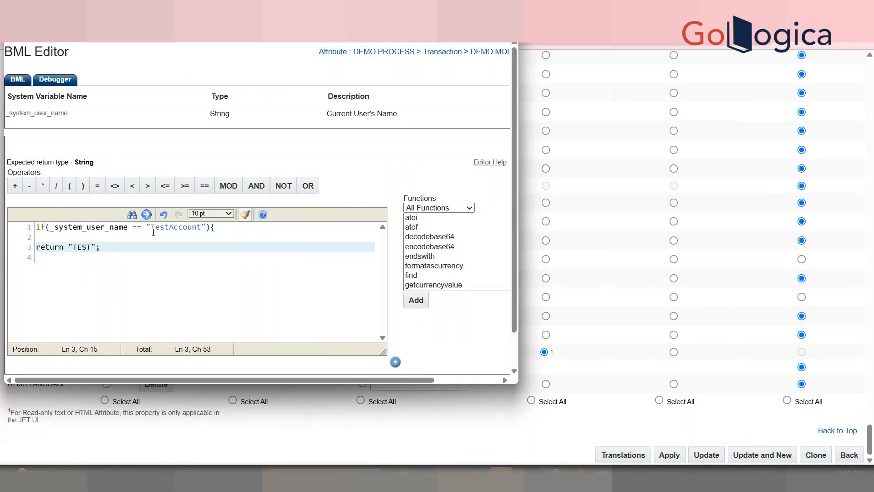
key(Return)
key(Return)
text(})
key(Return)
key(Return)
text(return "TEST1";)
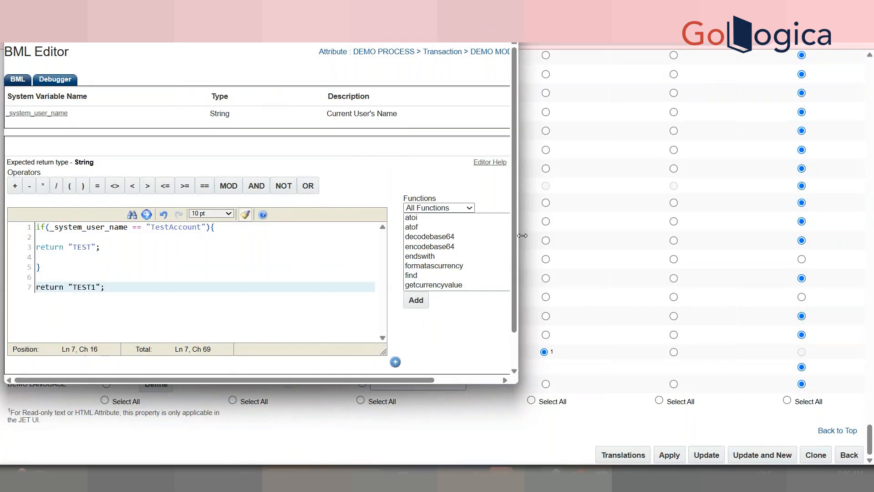
Save the BML function for DEMO MENU and close its editor.
drag(516, 241, 508, 341)
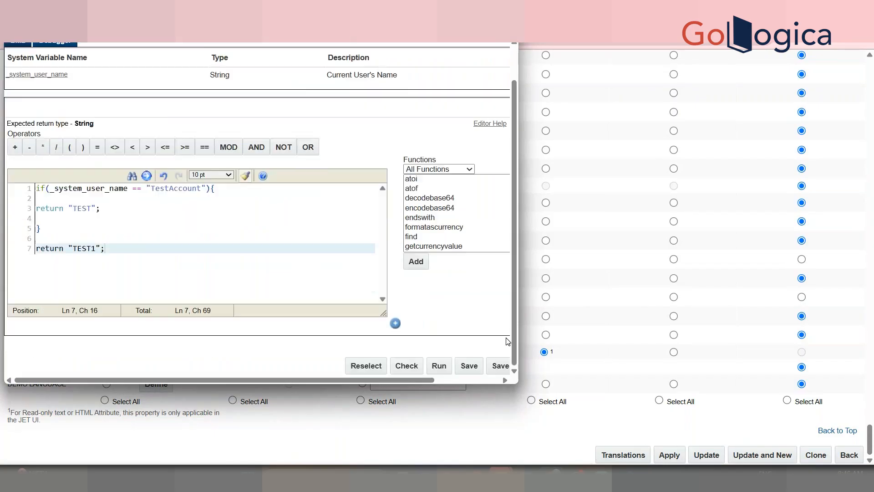
click(460, 380)
click(449, 370)
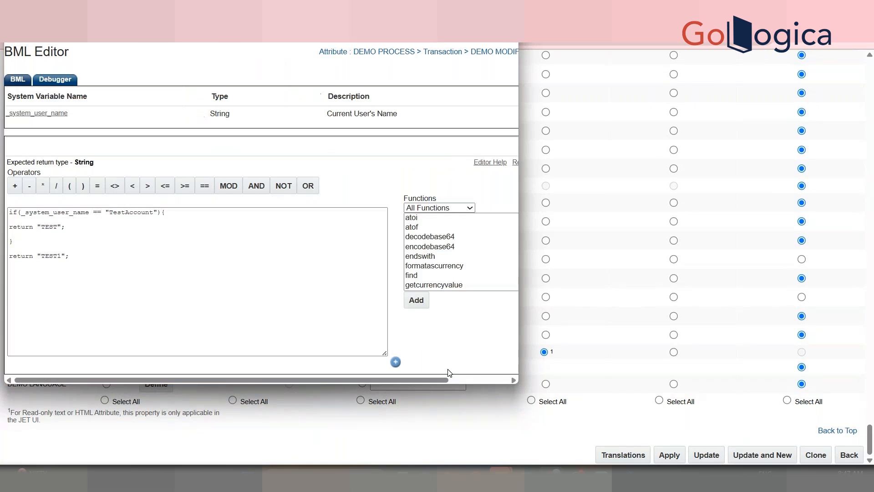
Update the DEMO MODIFY action with its new modify settings and wait for the page to respond.
click(712, 455)
drag(869, 439, 831, 466)
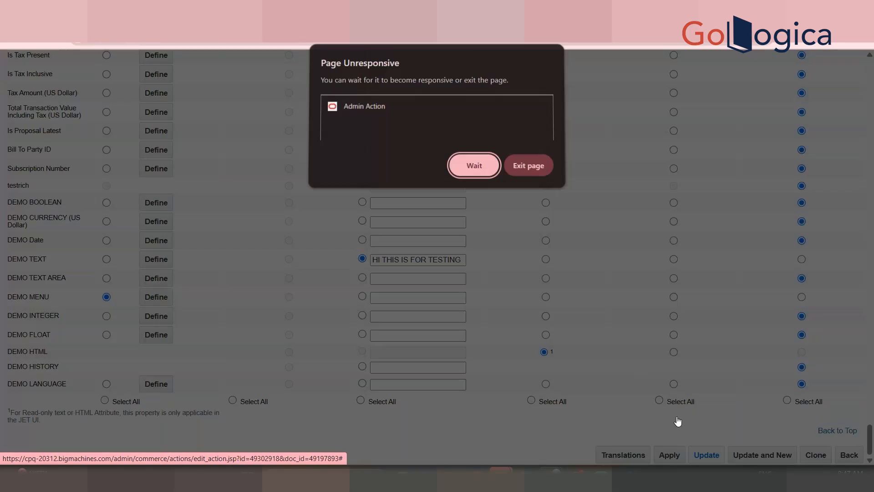
click(474, 168)
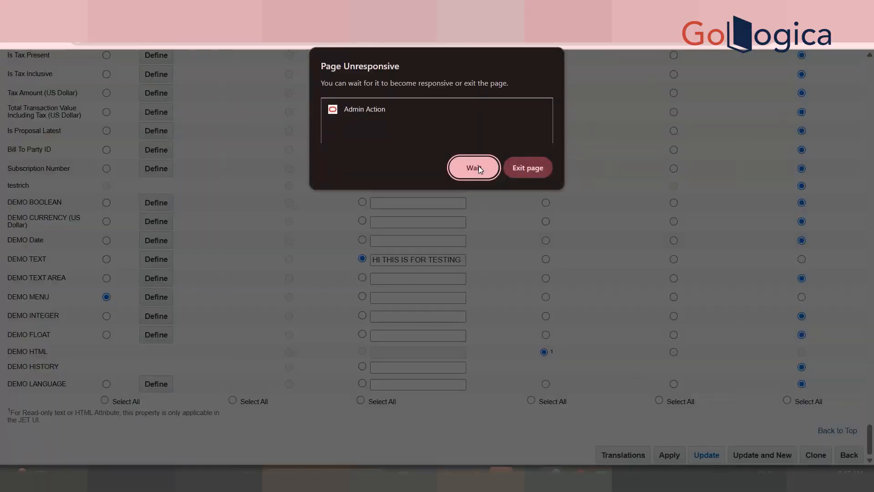
click(474, 168)
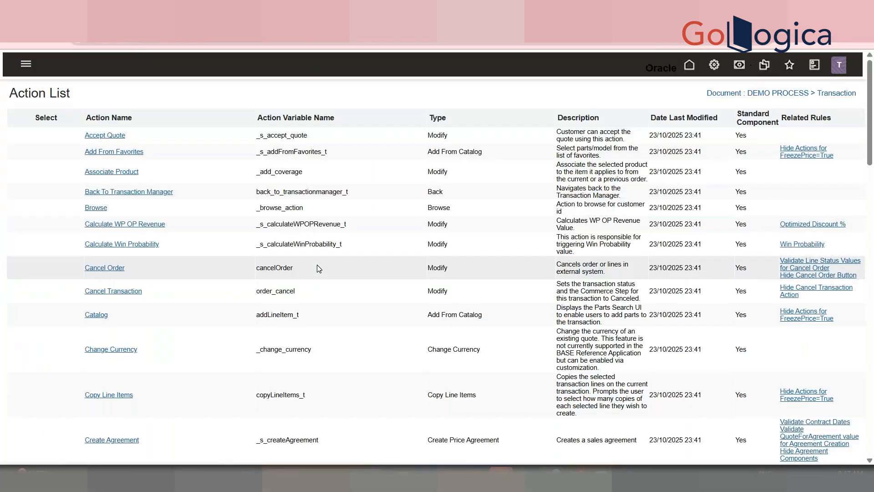
Search the action list for "Demo Mo", open the DEMO MODIFY action and check its modify settings.
key(ctrl+f)
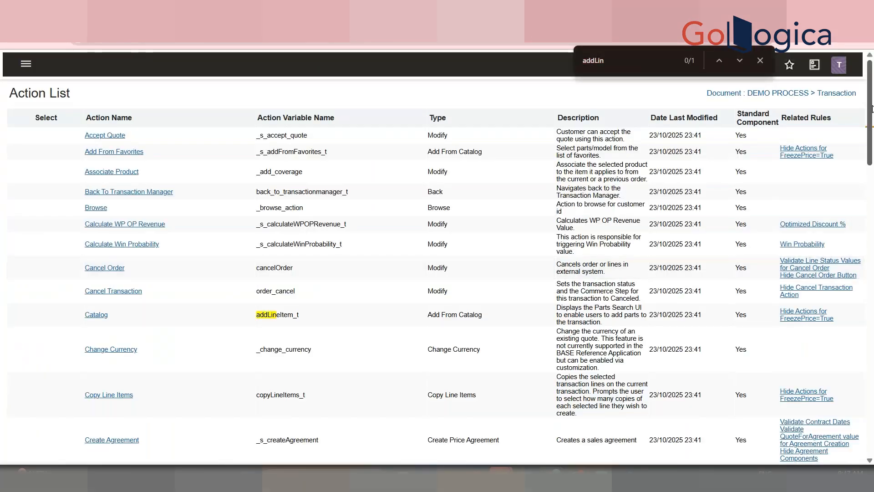
scroll(278, 349, down, 20)
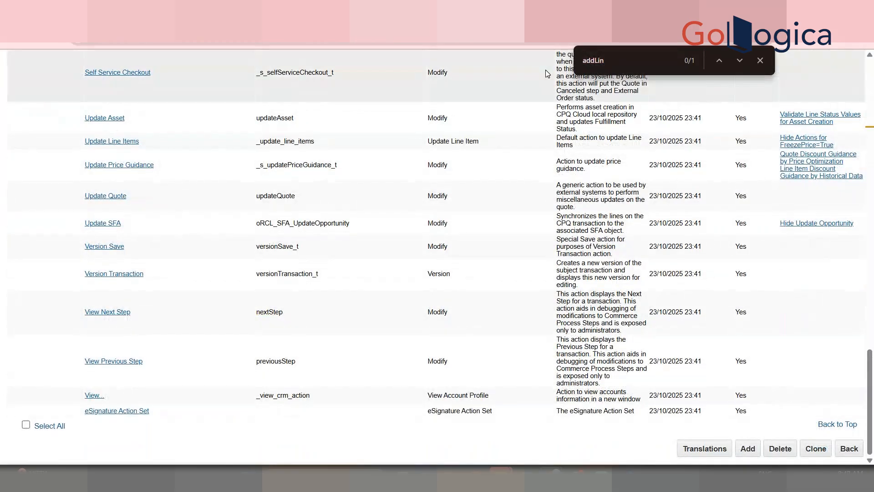
key(ctrl+f)
text(Demo Mo)
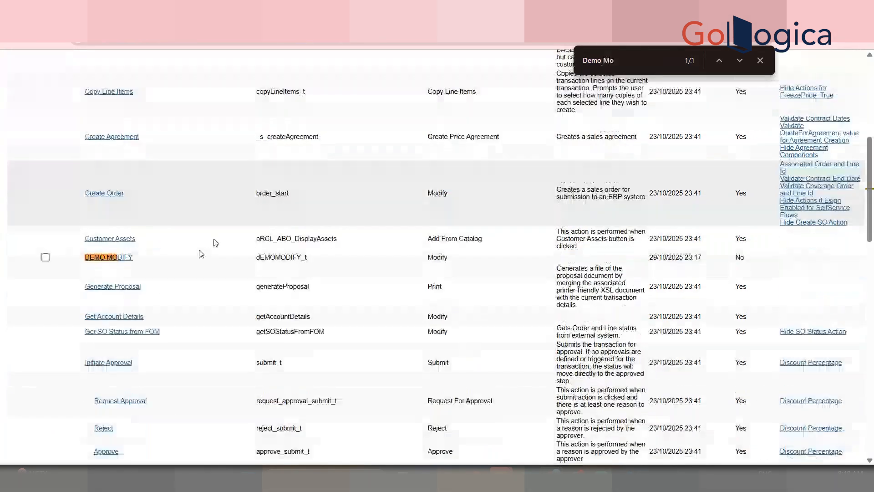
click(130, 257)
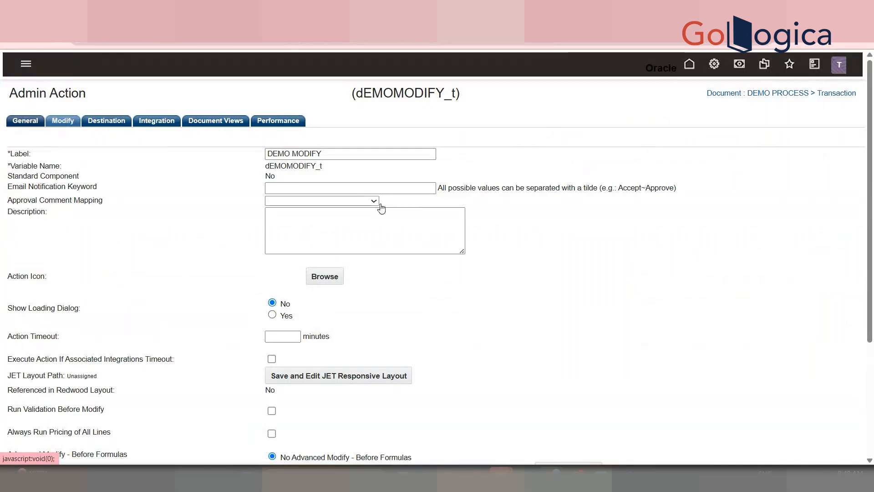
click(76, 119)
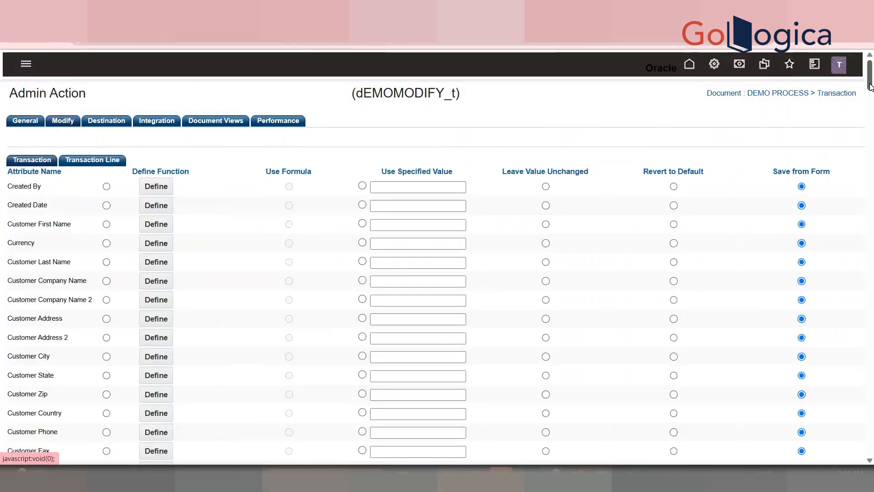
drag(870, 82, 870, 449)
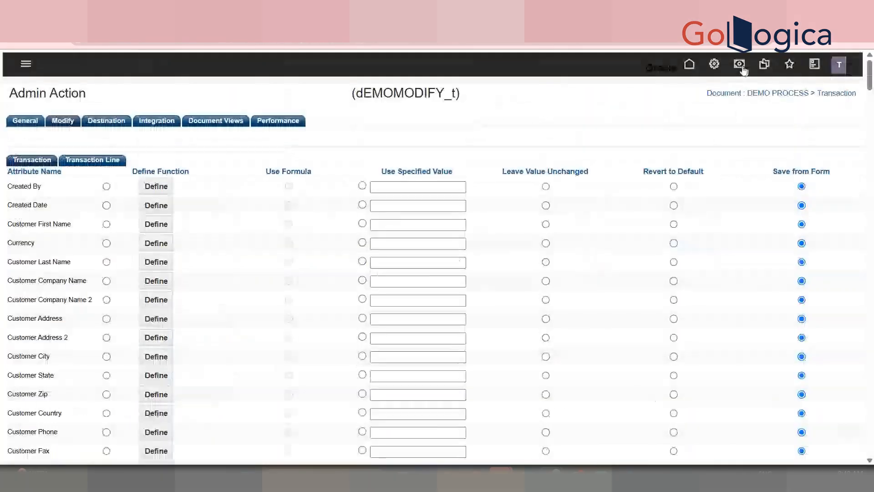
Open the Administration Platform page.
right_click(716, 62)
click(751, 71)
drag(758, 68, 715, 68)
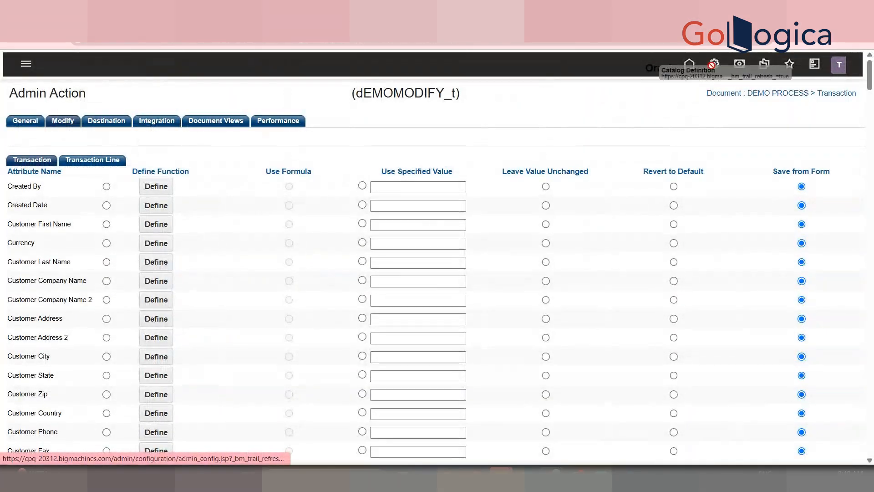
right_click(714, 66)
click(737, 79)
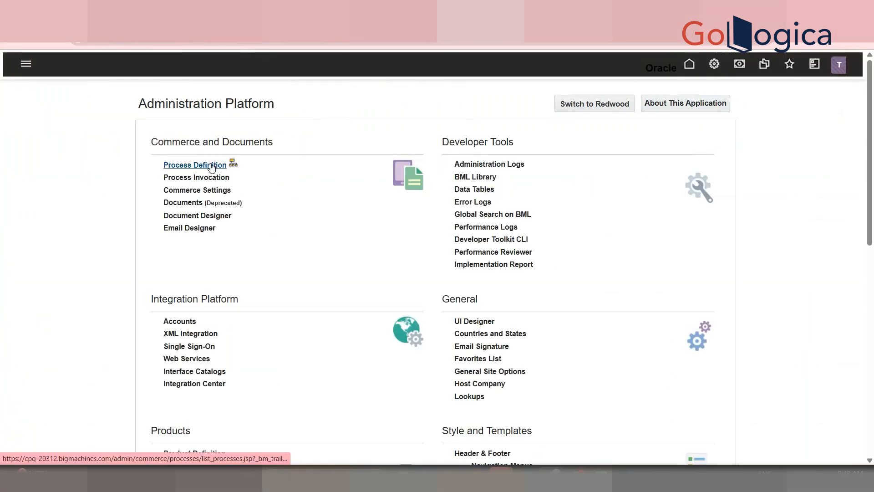
Go to the process definitions and open the Formulas of DEMO PROCESS.
click(211, 164)
scroll(331, 154, down, 2)
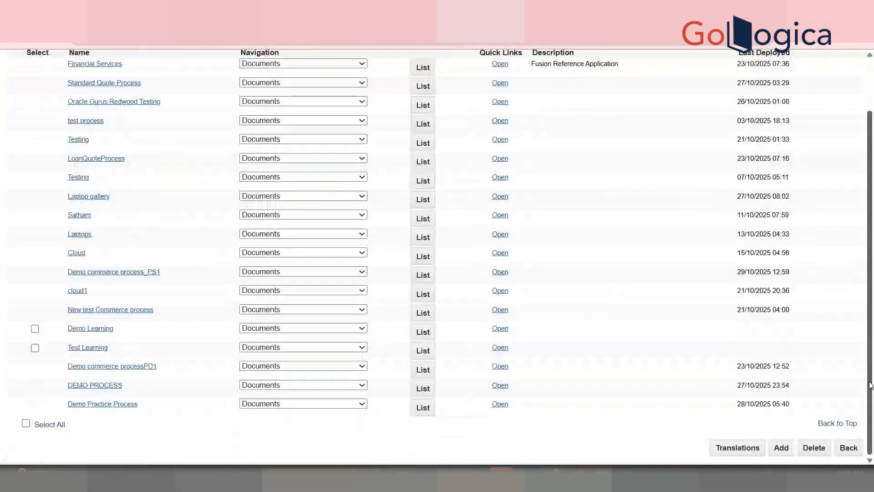
click(321, 385)
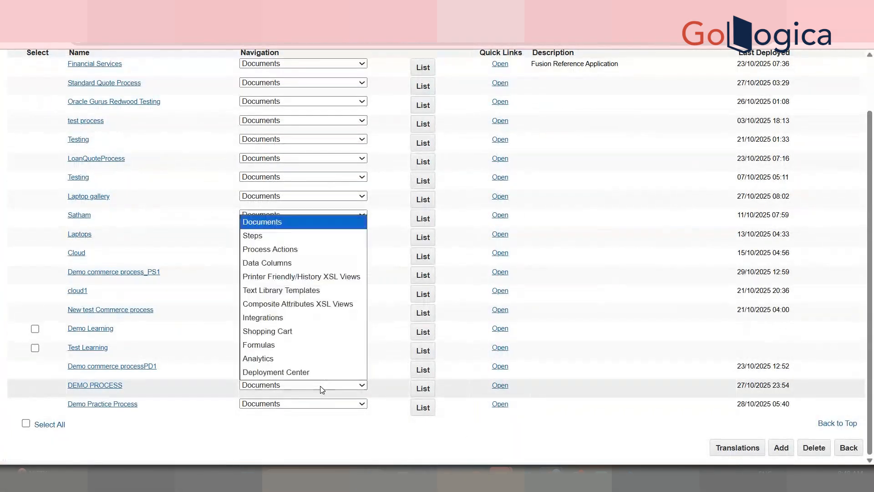
click(296, 347)
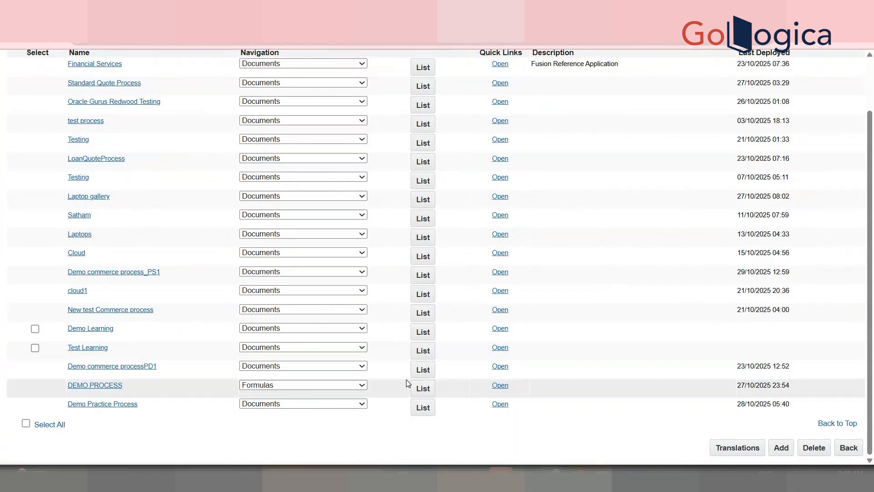
click(423, 388)
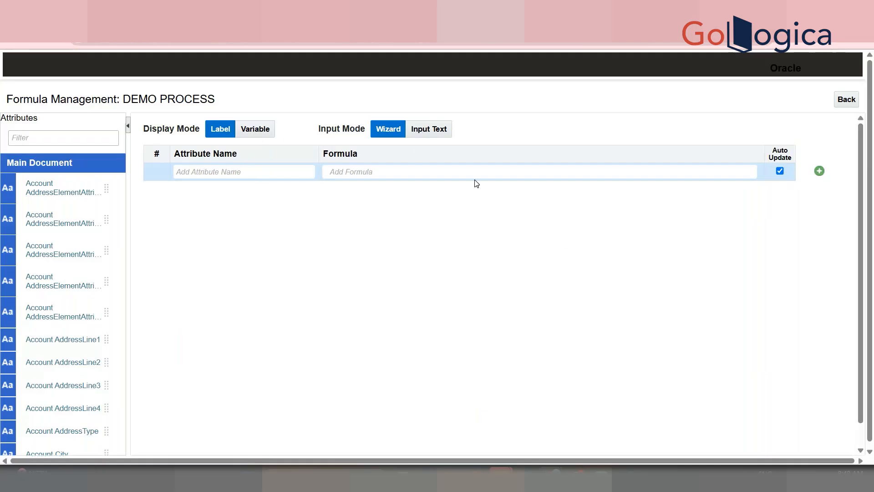
Choose DEMO INTEGER as the attribute name for the new DEMO PROCESS formula.
click(232, 171)
text(DEmo )
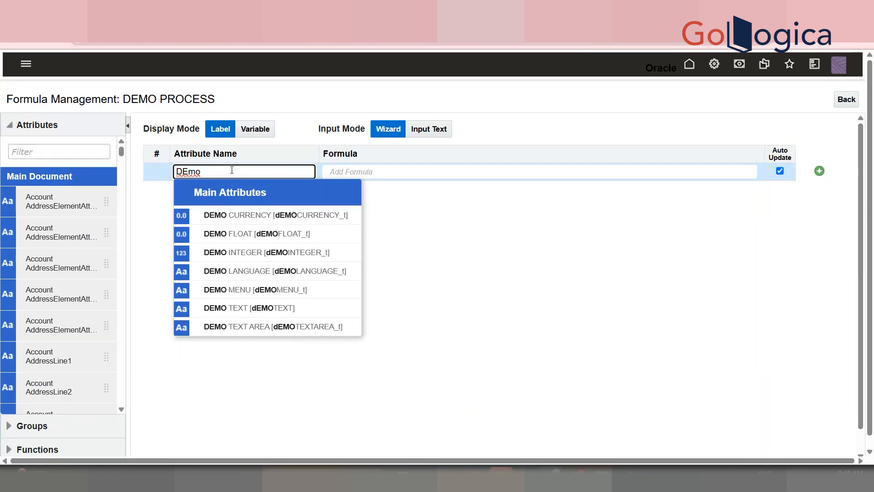
text(in)
click(290, 217)
Build the formula DEMO INTEGER * 2 for the DEMO INTEGER attribute.
click(397, 169)
text(De)
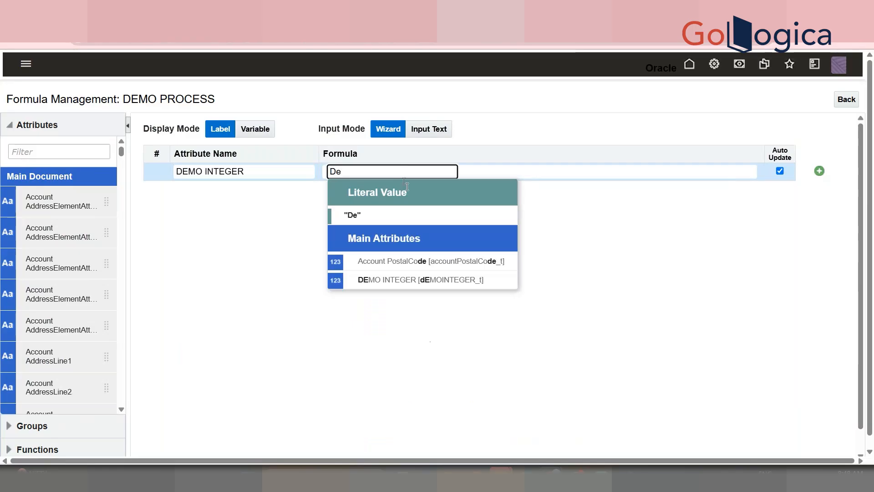
click(437, 280)
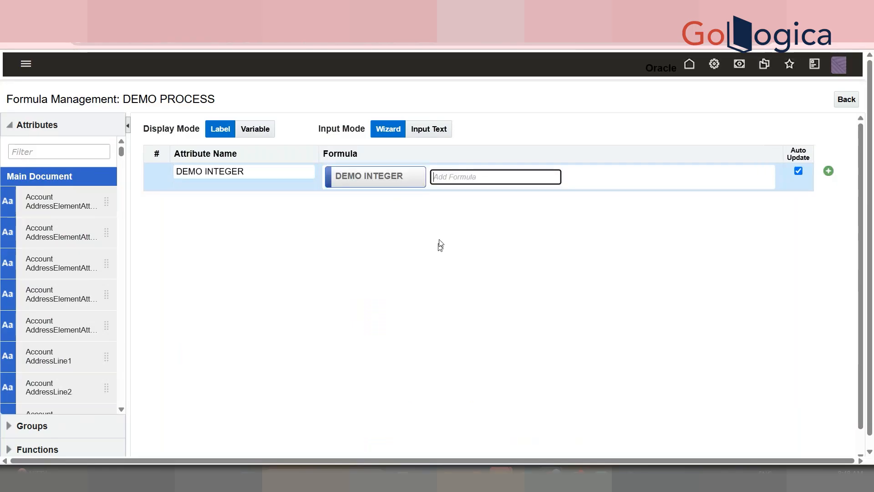
text(*)
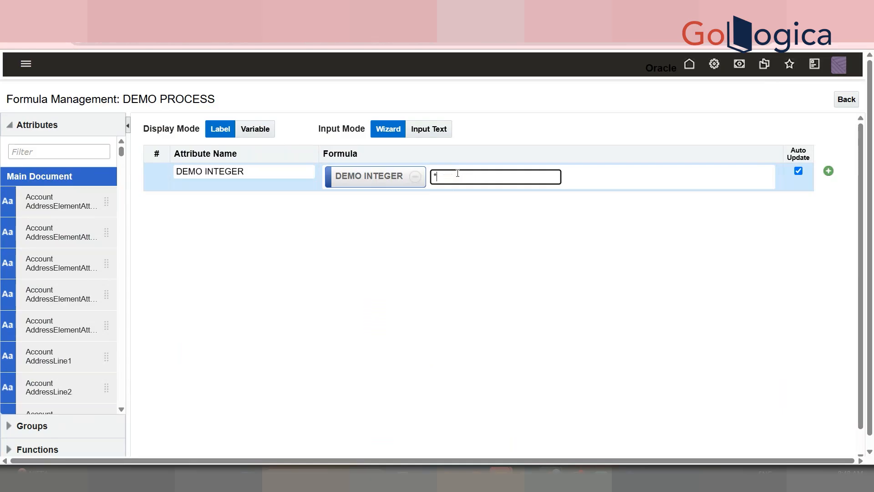
click(468, 271)
text(2)
click(509, 226)
click(508, 274)
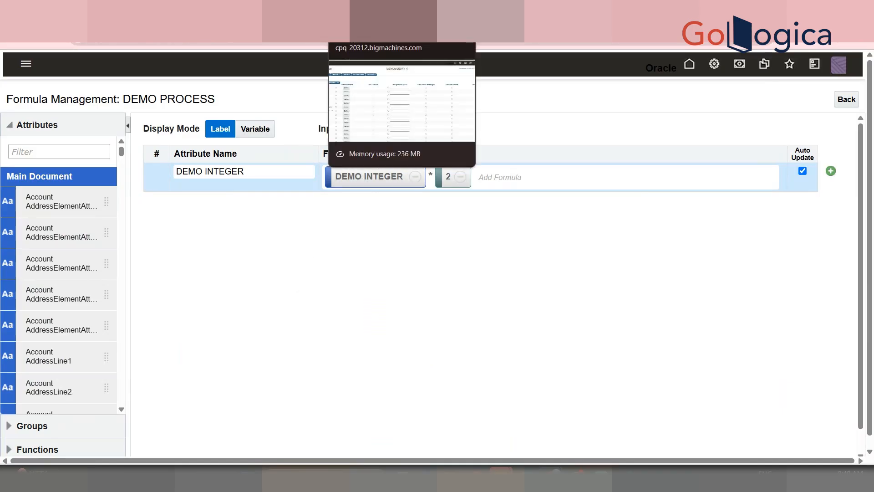
Check the demo attributes in the DEMO MODIFY action's modify settings, and add the DEMO INTEGER formula to DEMO PROCESS.
click(373, 9)
drag(870, 84, 847, 469)
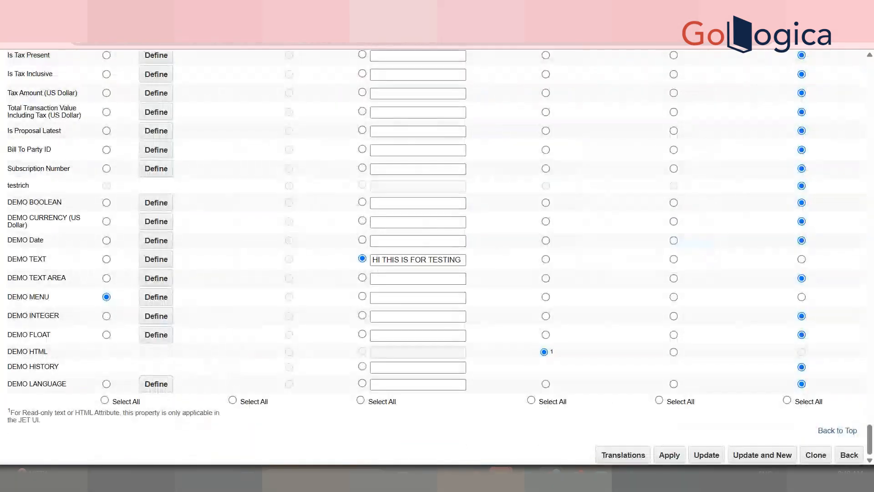
click(505, 14)
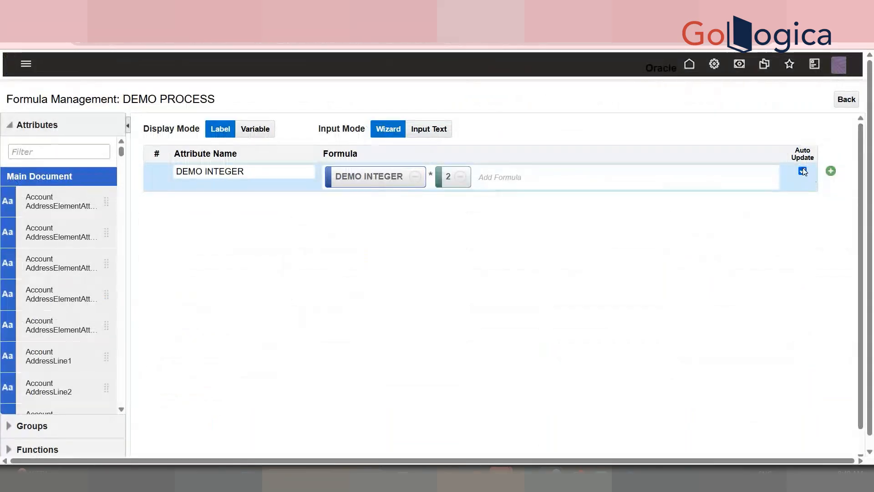
click(832, 172)
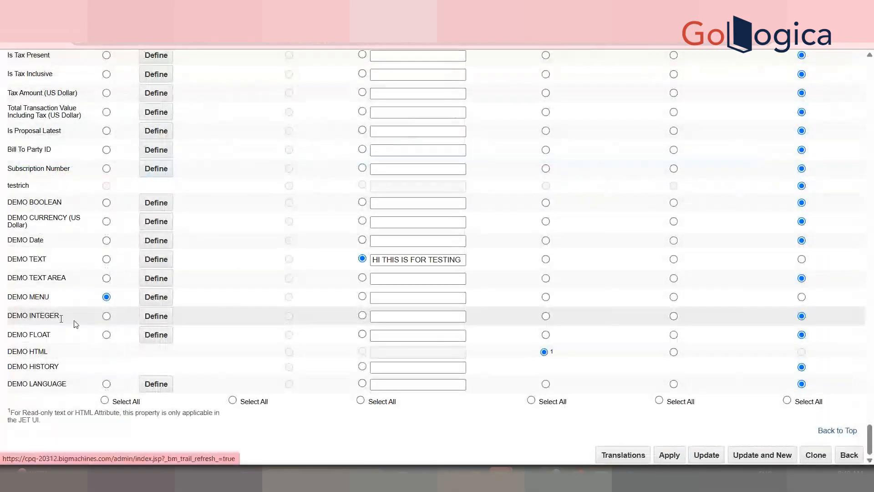
Set DEMO INTEGER to the fixed value 20 in the DEMO MODIFY action's modify settings.
click(106, 316)
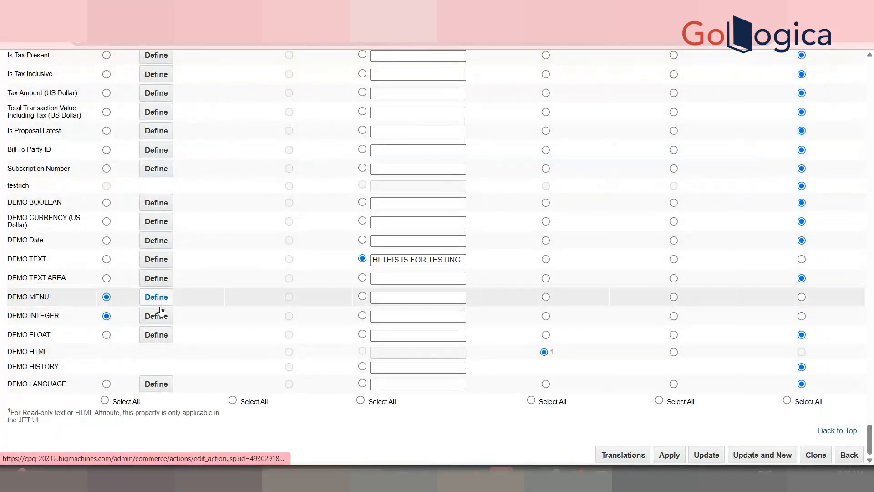
click(160, 312)
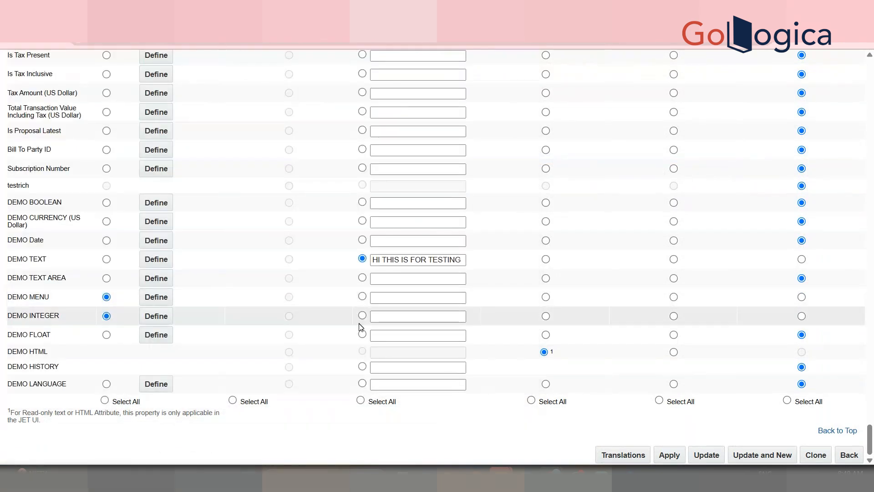
click(362, 315)
click(392, 314)
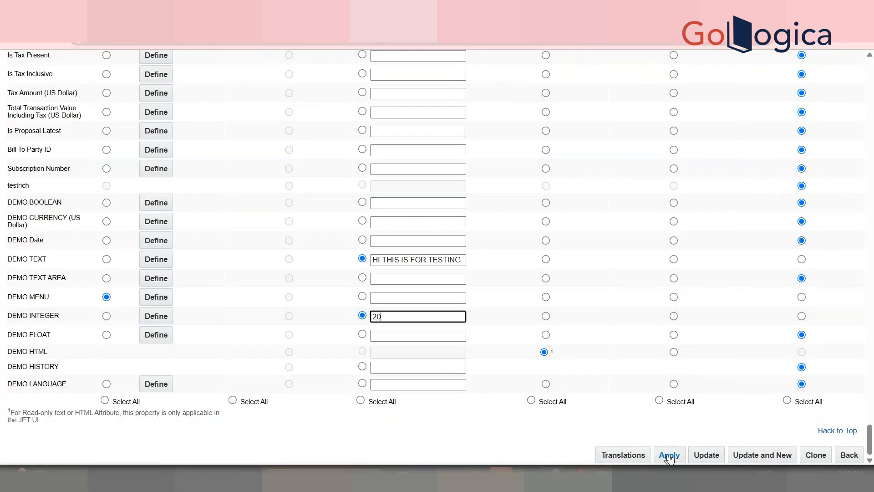
Enable Define Advanced Modify both before and after formulas in the general settings of DEMO MODIFY.
drag(871, 450, 870, 82)
click(26, 122)
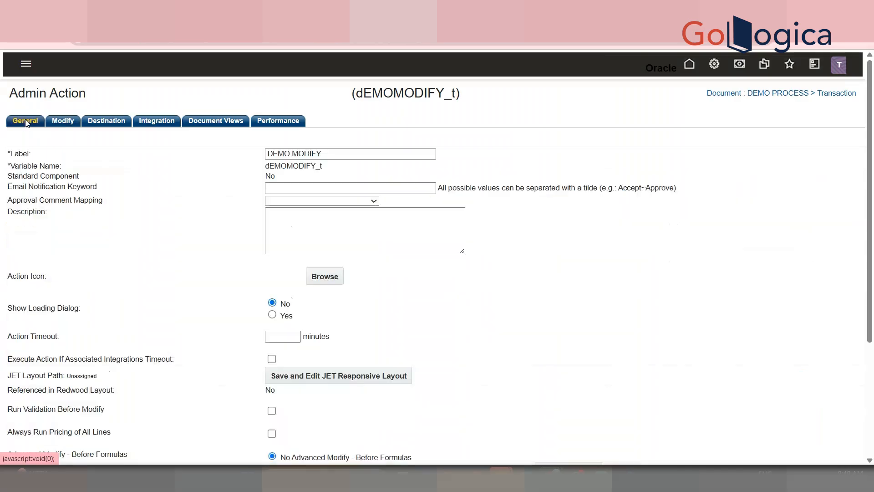
scroll(547, 264, down, 3)
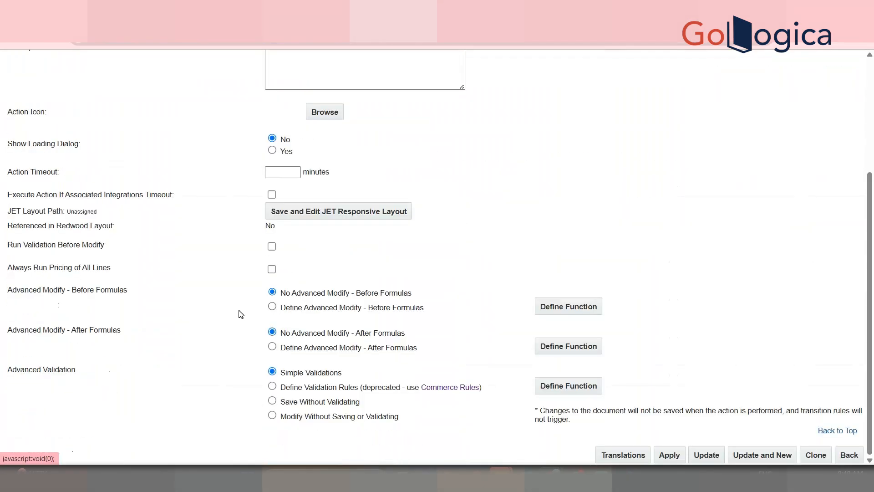
click(272, 307)
click(273, 346)
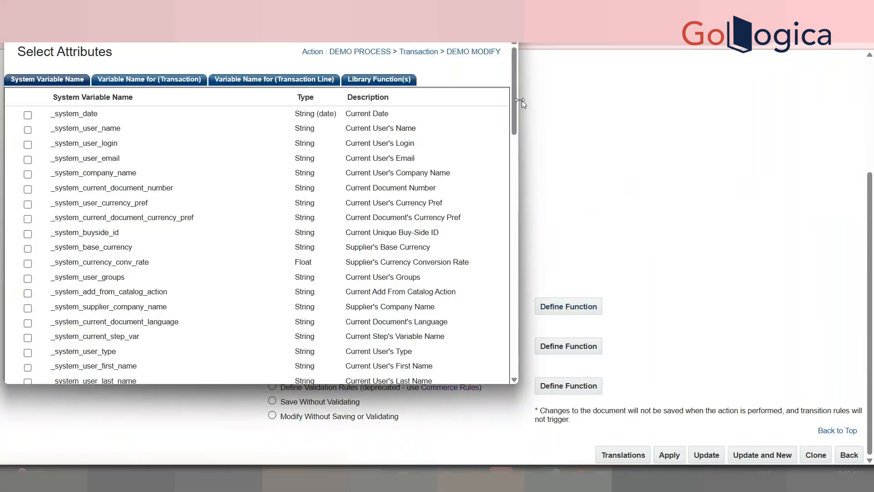
Find the transaction variable dEMOINTEGER_t, select it as the input of the Before Formulas function, and continue to the BML editor.
scroll(515, 101, down, 1)
scroll(514, 191, down, 15)
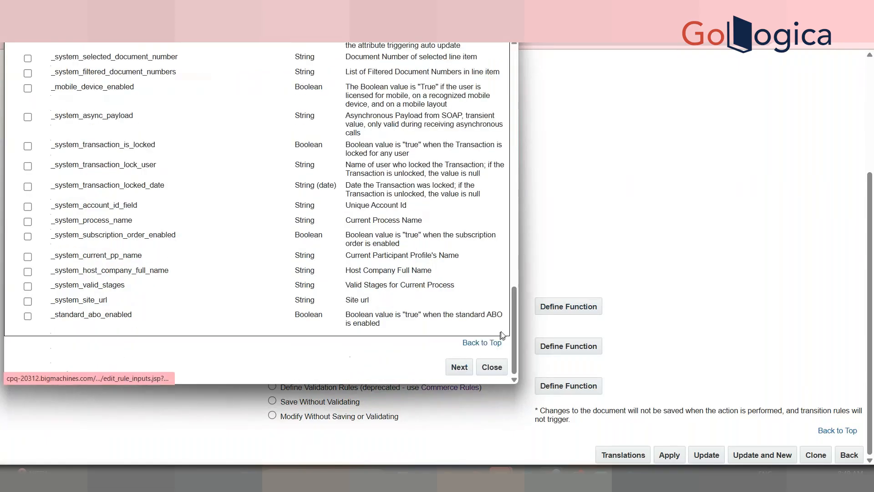
drag(514, 302, 136, 91)
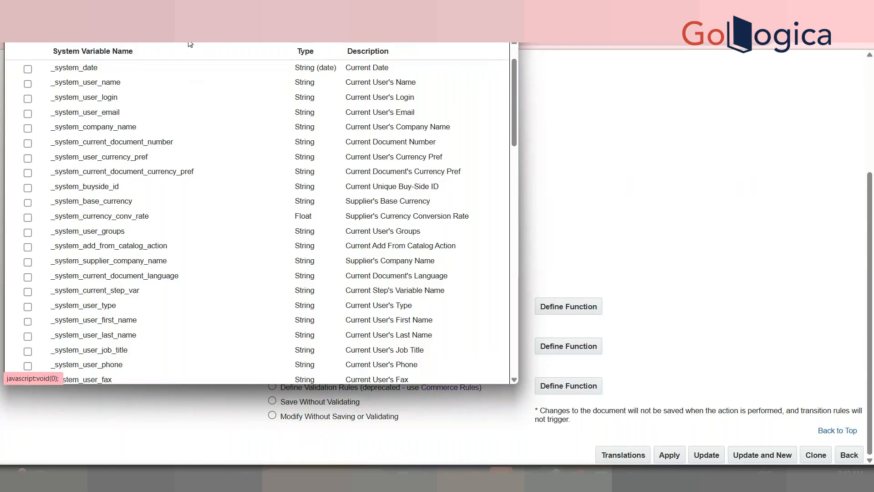
scroll(226, 120, down, 5)
key(ctrl+f)
text(demointe)
click(23, 327)
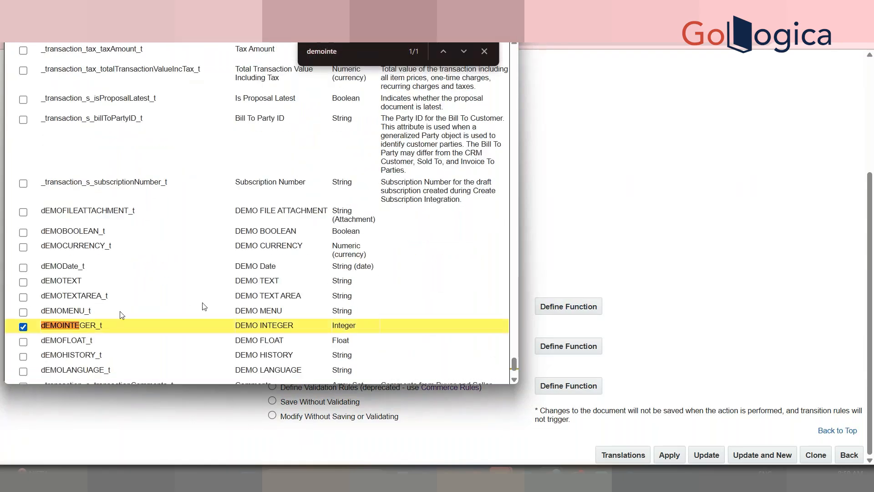
drag(517, 361, 503, 390)
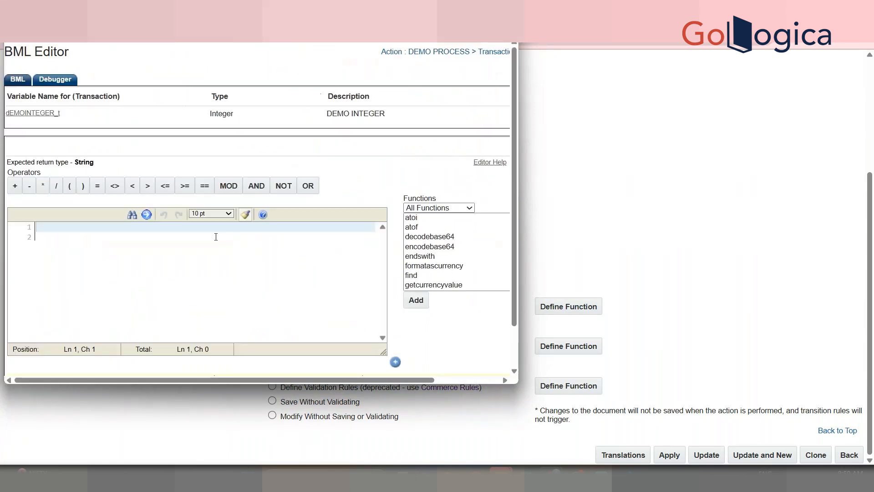
text(return string()
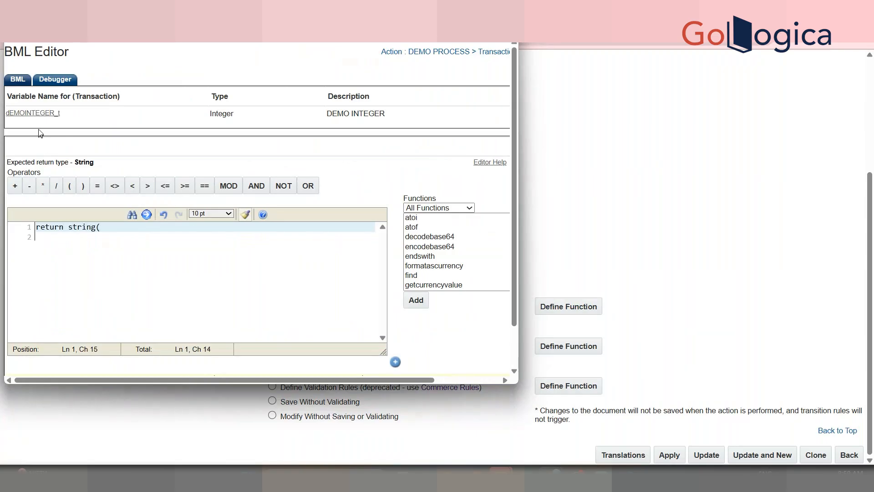
click(32, 113)
click(181, 228)
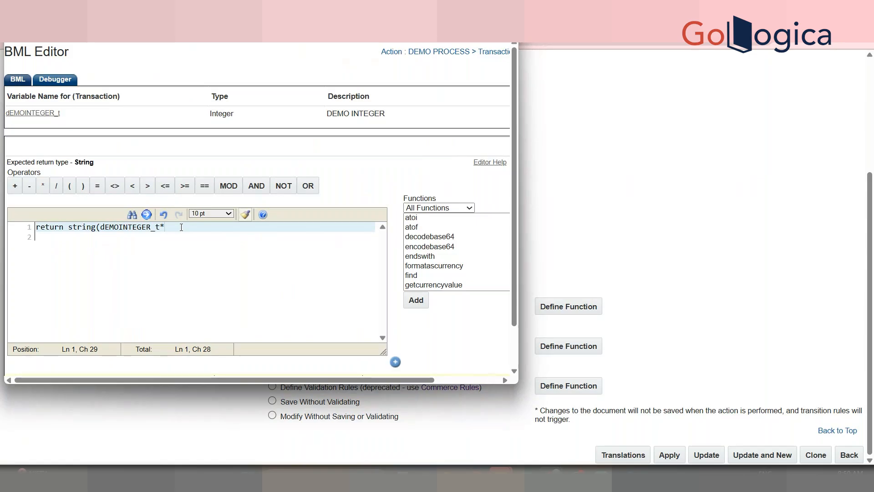
text(*3);)
key(Return)
drag(181, 227, 28, 225)
click(118, 270)
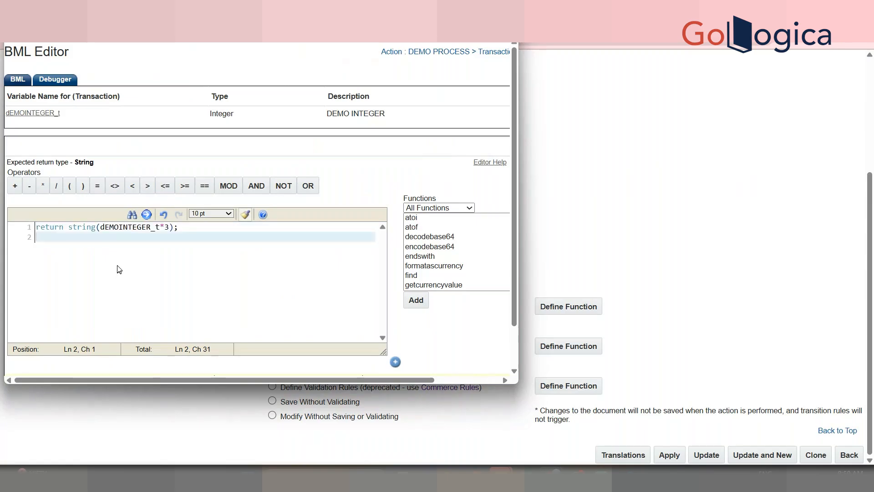
double_click(72, 223)
key(ctrl+a)
key(BackSpace)
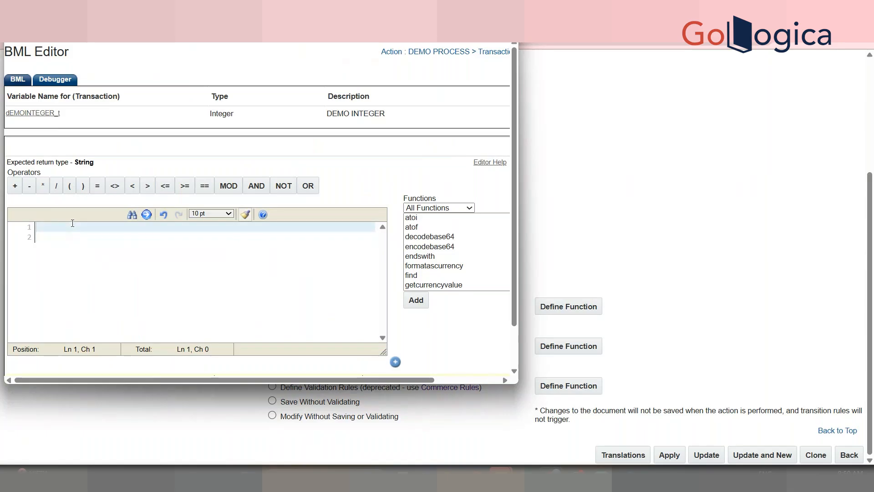
Write the script line existingValue = dEMOINTEGER_t; followed by blank lines.
text(existingValue =)
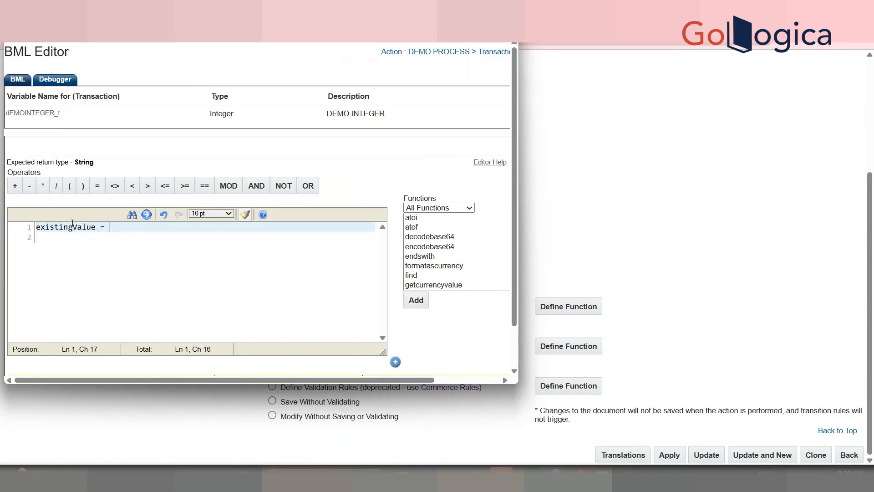
click(53, 113)
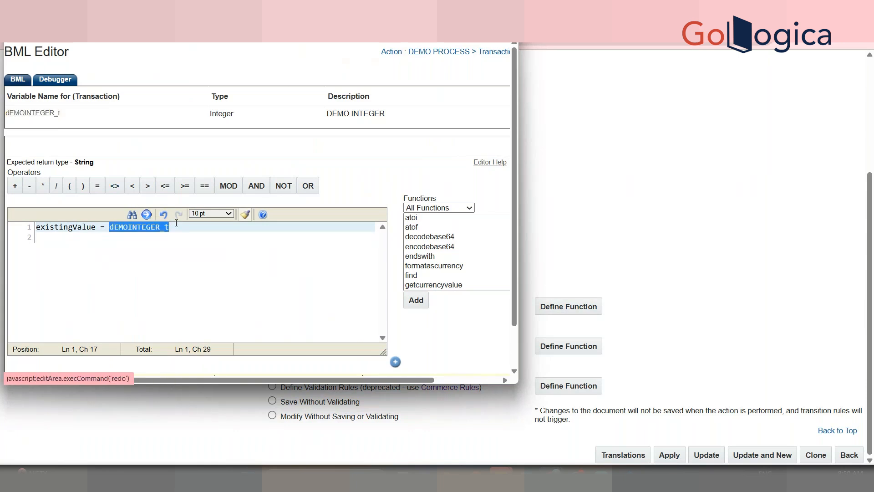
click(176, 224)
text(;)
key(Return)
key(Return)
key(Return)
Write the return statement return "1~dEMOINTEGER_t~"+string(existingValue*3); on line 4 of the script.
text(return )
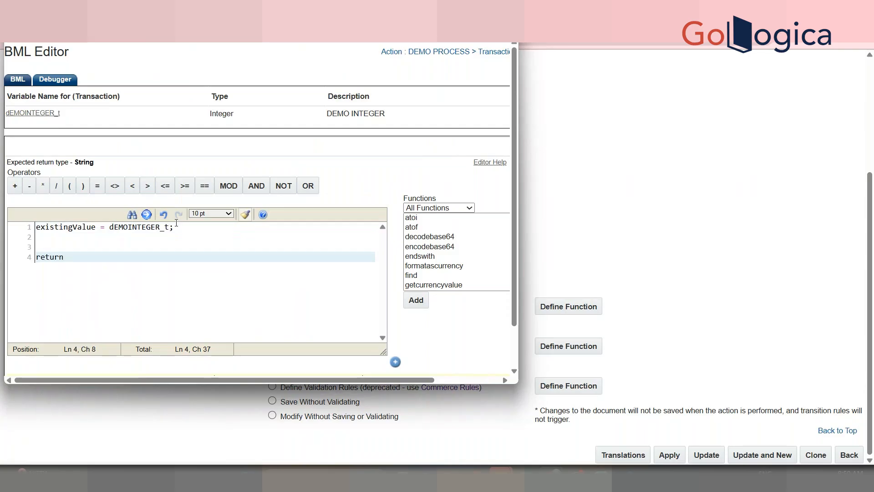
text("1~)
click(54, 114)
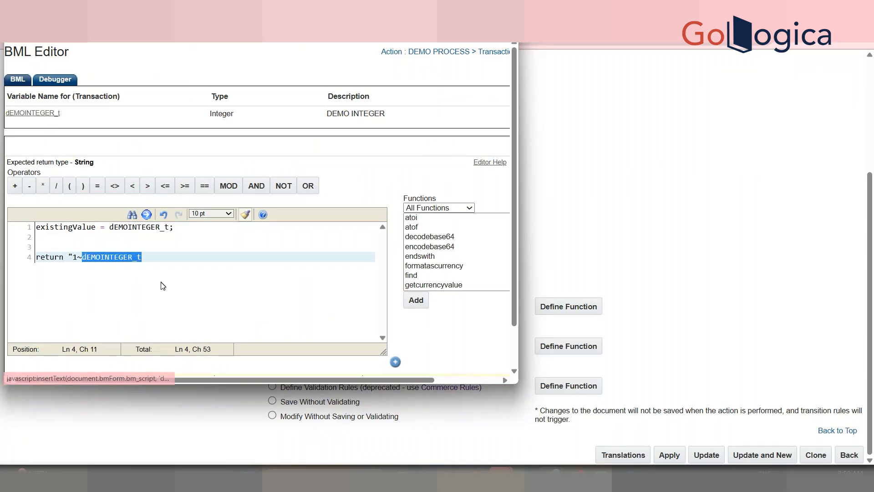
click(166, 255)
text(~)
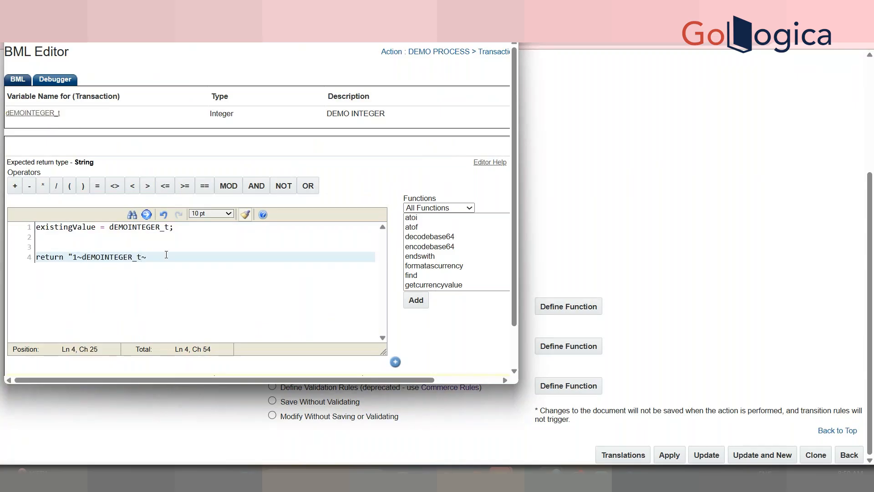
text("+string()
triple_click(70, 229)
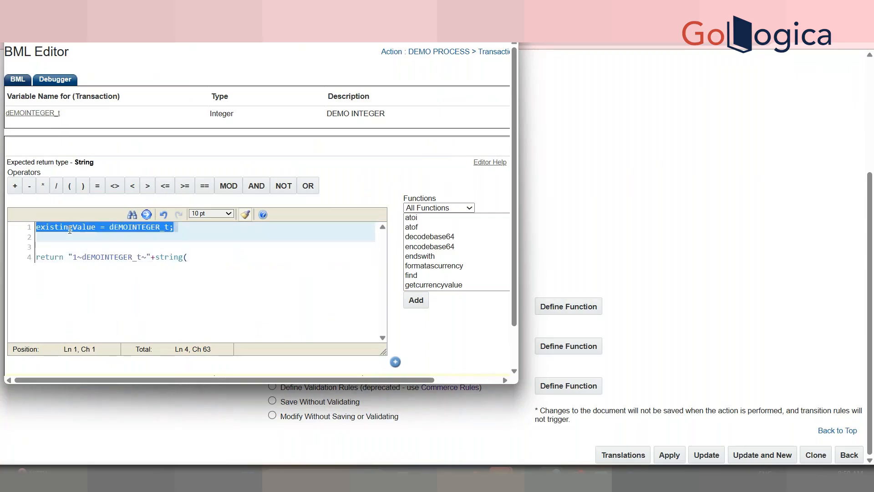
click(200, 254)
text(existingValue*3);)
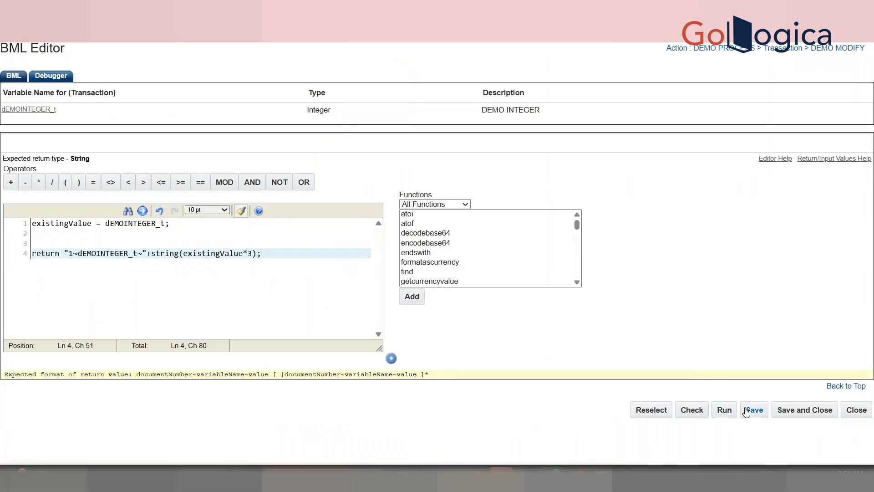
Run the Before Formulas script to test it, and save and close it.
click(723, 411)
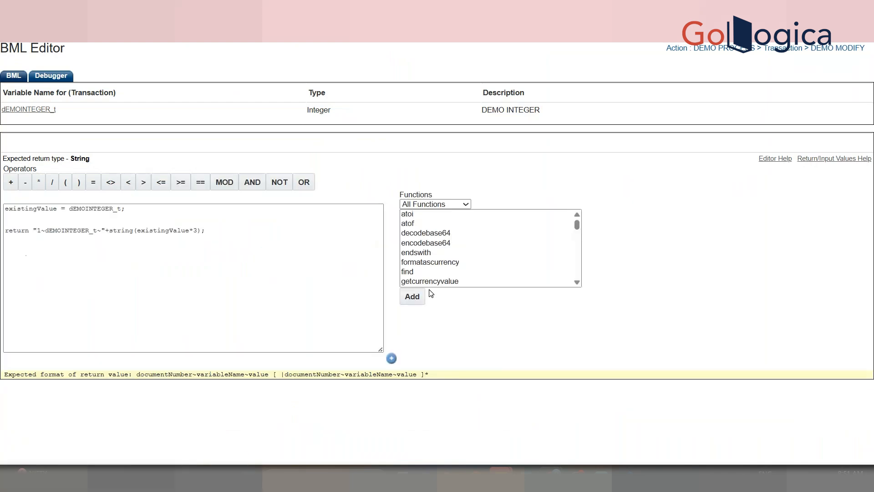
scroll(776, 441, down, 3)
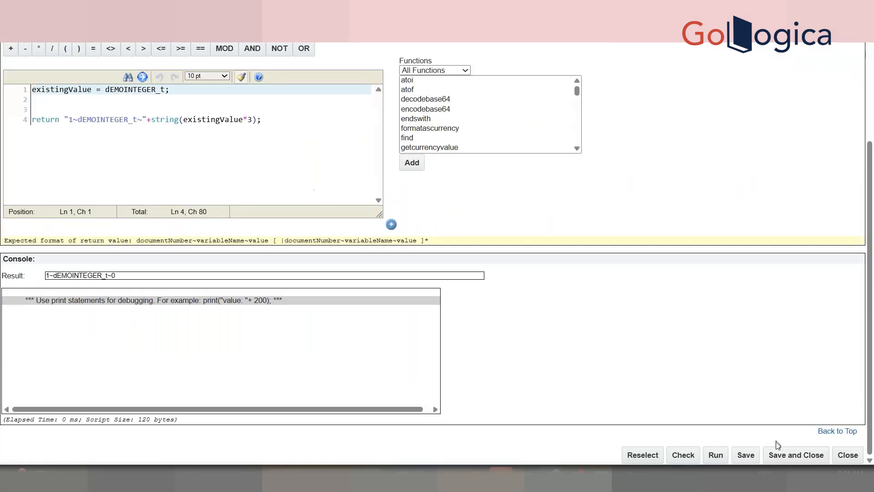
click(777, 454)
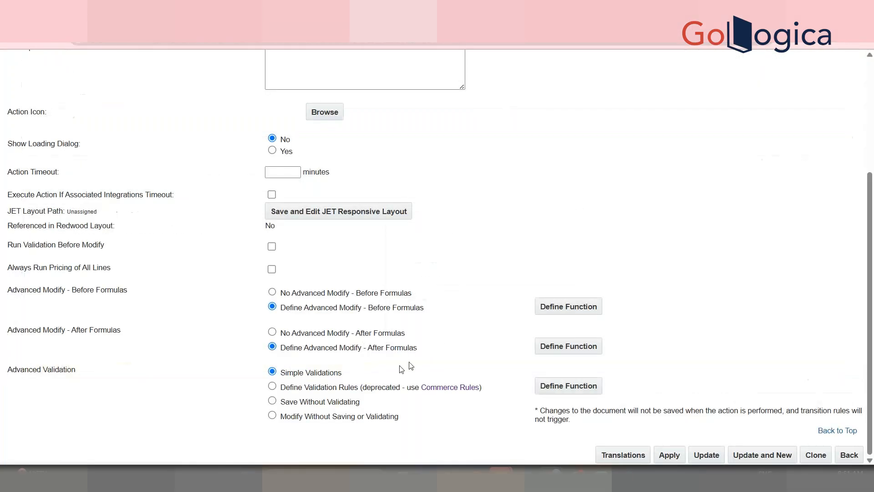
Reopen the Before Formulas function, copy its entire script and close the editor.
click(546, 314)
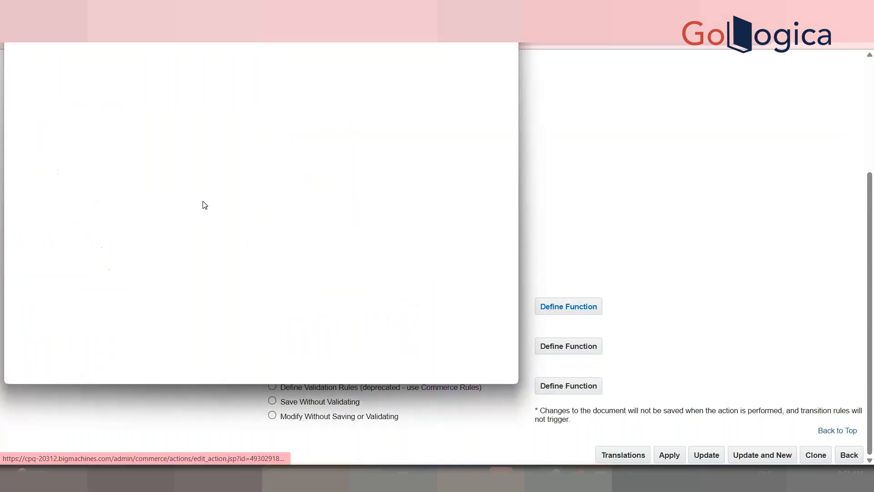
click(154, 250)
key(ctrl+a)
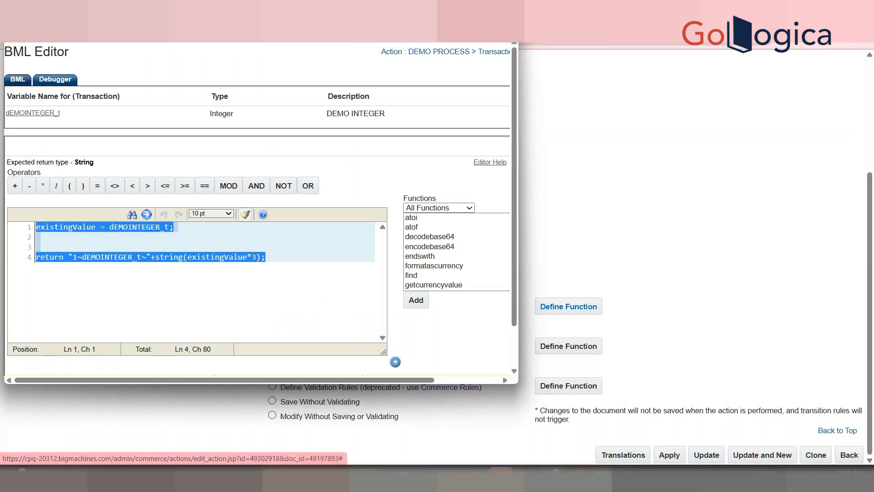
click(506, 9)
Open the Advanced Modify - After Formulas function and add the transaction attribute dEMOINTEGER_t as its input variable.
click(592, 346)
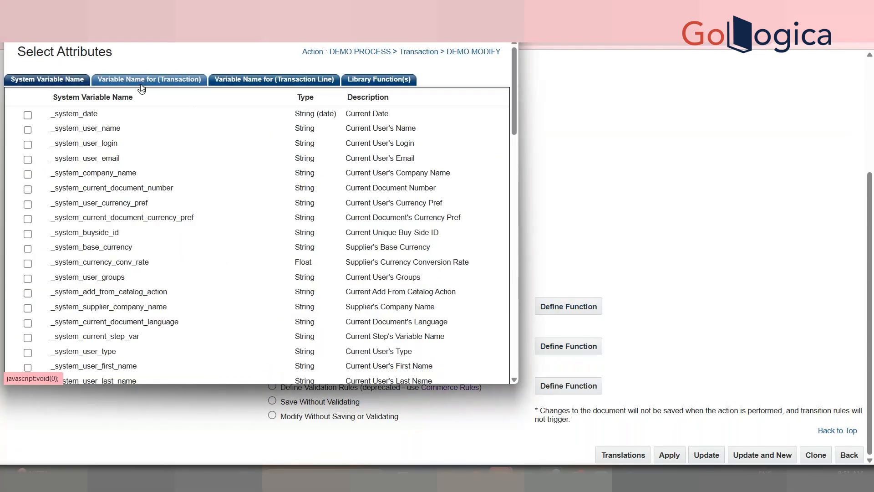
click(140, 81)
key(ctrl+f)
text(demointe)
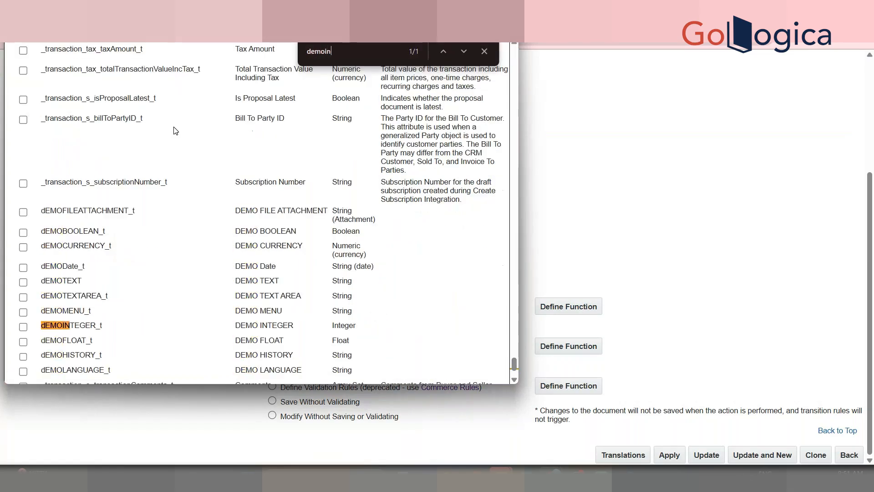
click(24, 327)
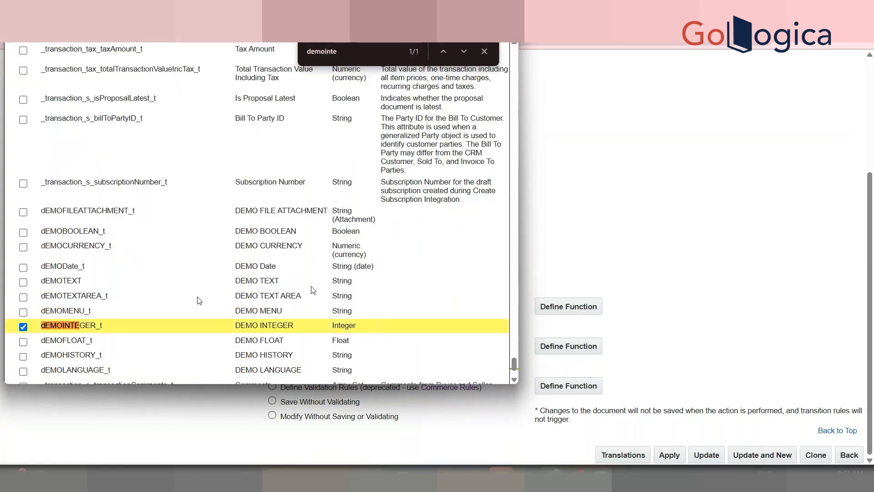
scroll(515, 371, down, 3)
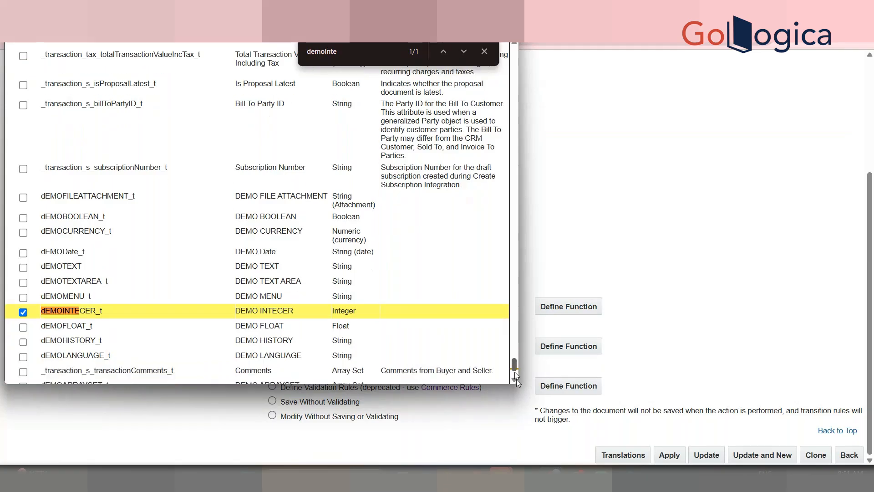
click(460, 367)
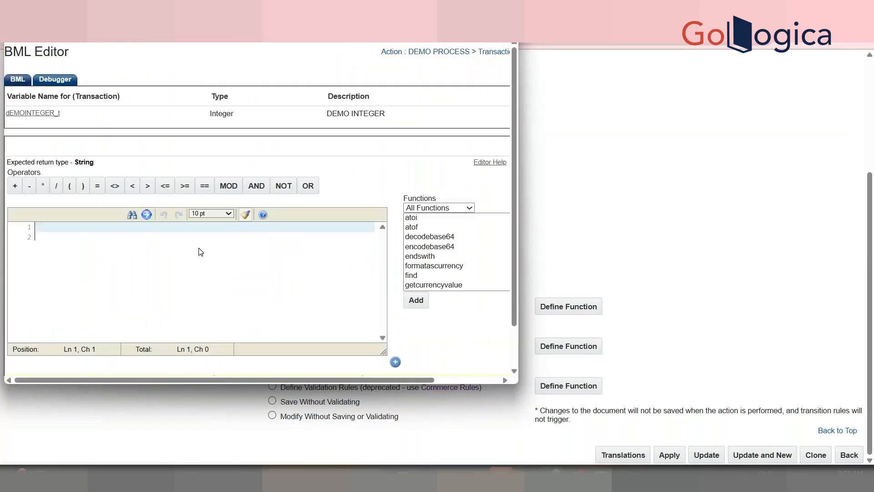
Paste the copied Before Formulas script into the After Formulas function, save and close it, and update the DEMO MODIFY action.
text(existingValue = dEMOINTEGER_t;   return "1~dEMOINTEGER_t~"+string(existingValue*3);)
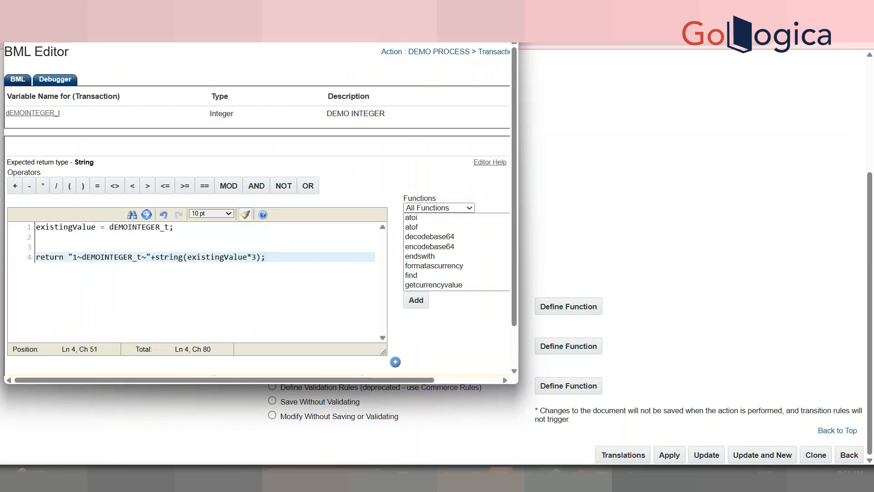
click(481, 13)
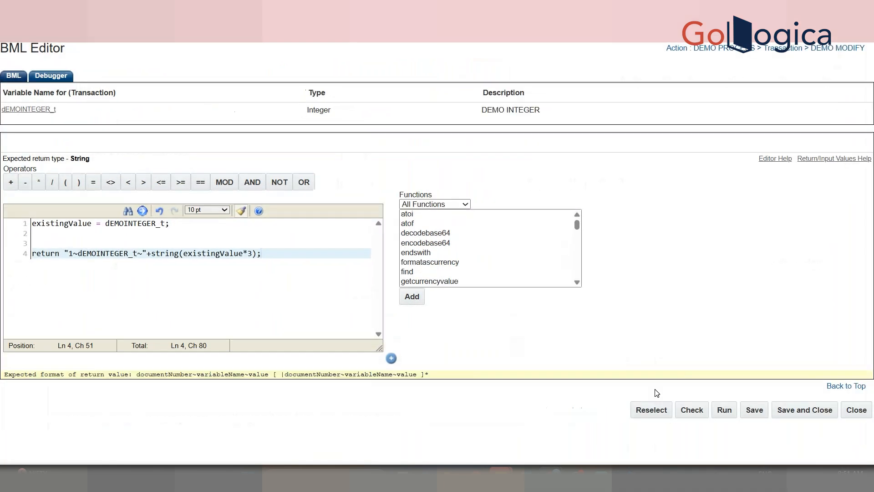
click(780, 412)
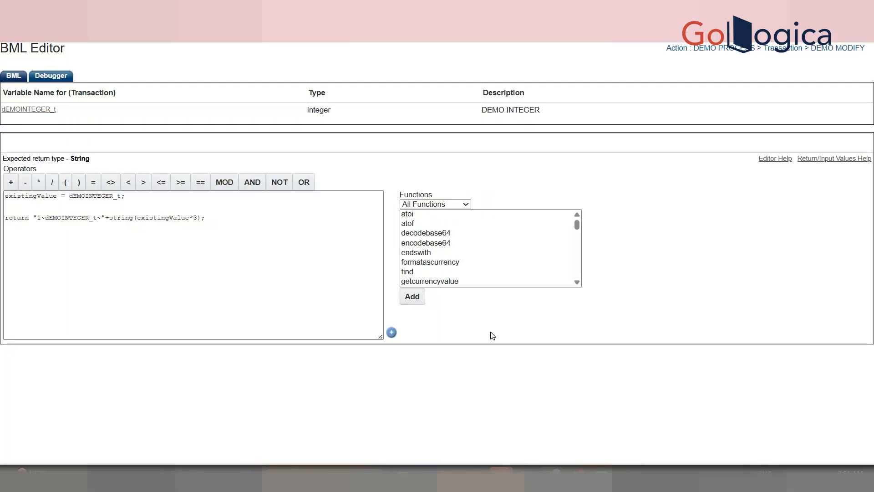
click(706, 454)
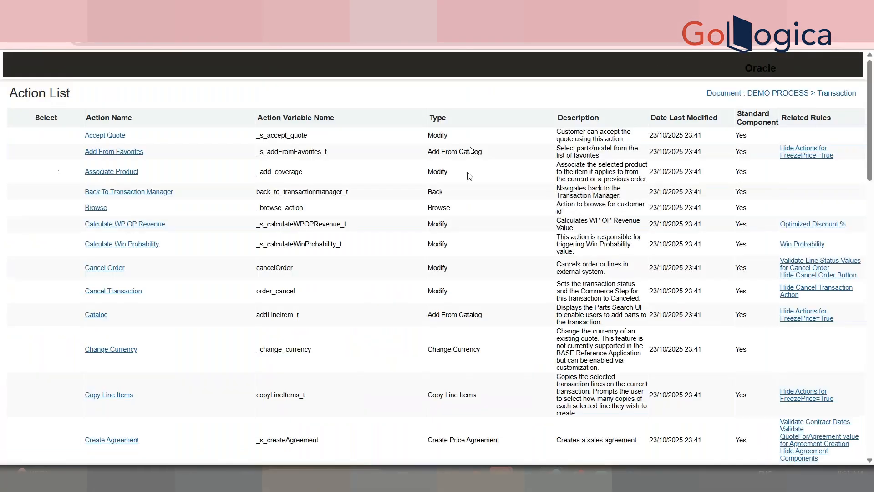
Switch to Notepad and add the lines "User Enters Value" and "Modify: I am giving" below the existing text.
click(527, 478)
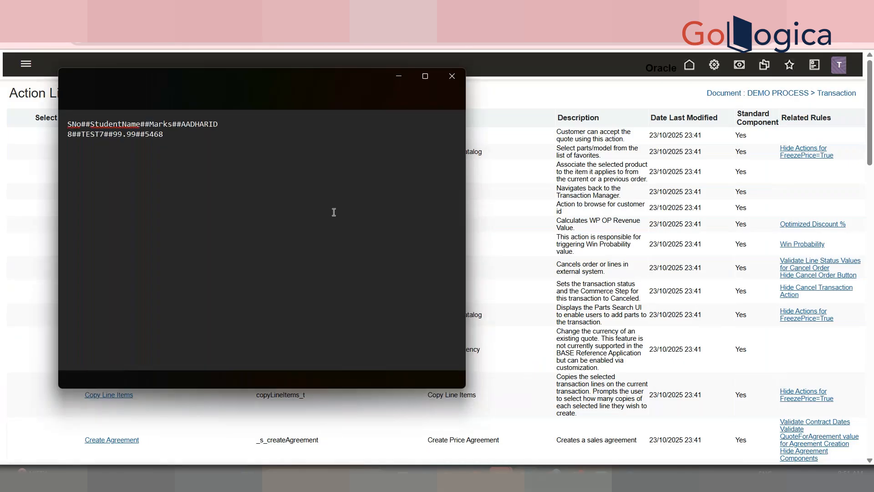
key(Return)
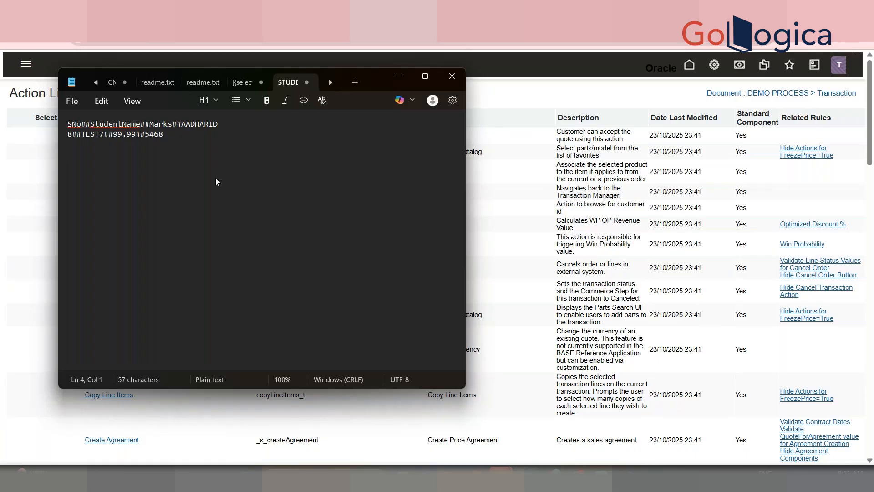
text(User Enters Value)
key(Return)
text(Modify)
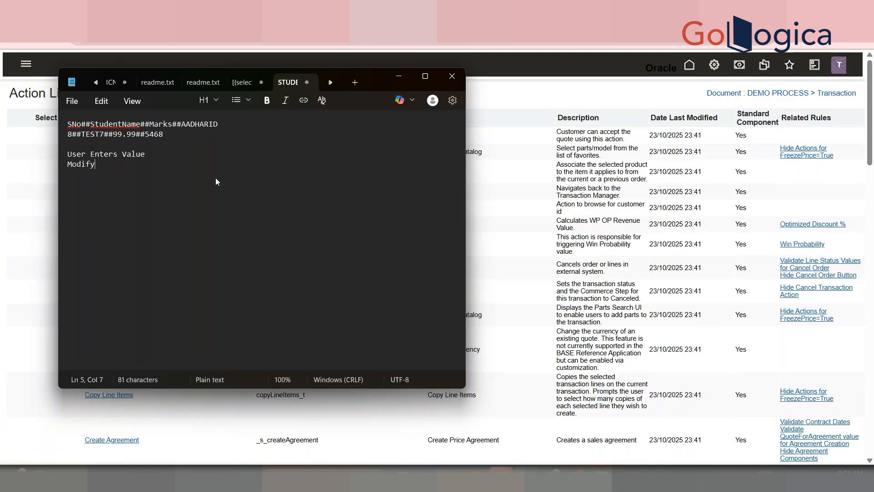
text(: I am giving)
Return to the Oracle CPQ action list, open DEMO MODIFY and look up the DEMO INTEGER row in its modify settings.
click(664, 223)
key(ctrl+f)
text(De)
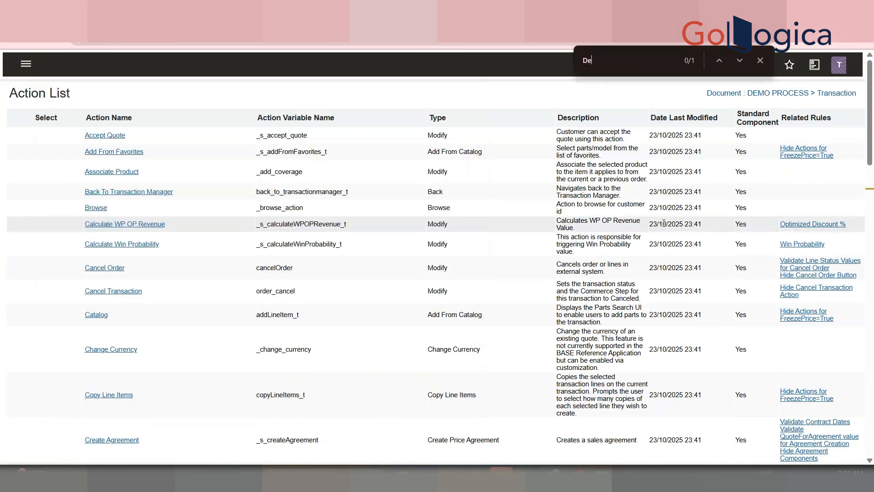
text(mo mo)
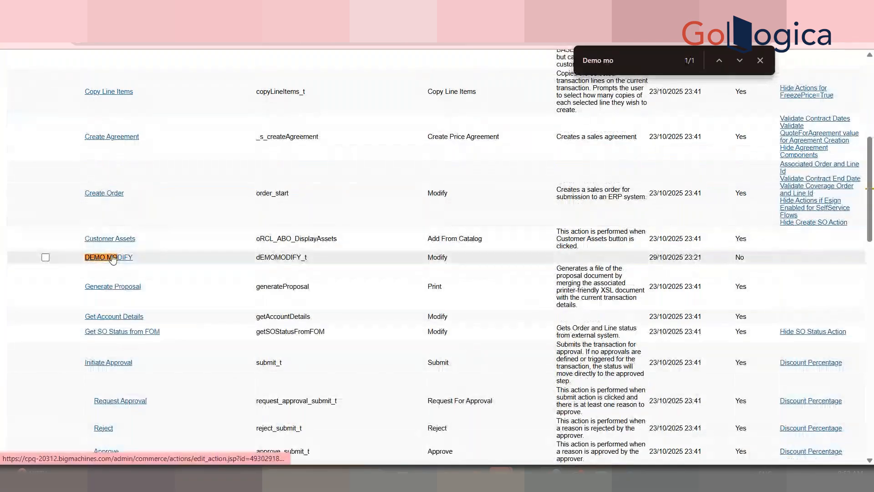
click(112, 258)
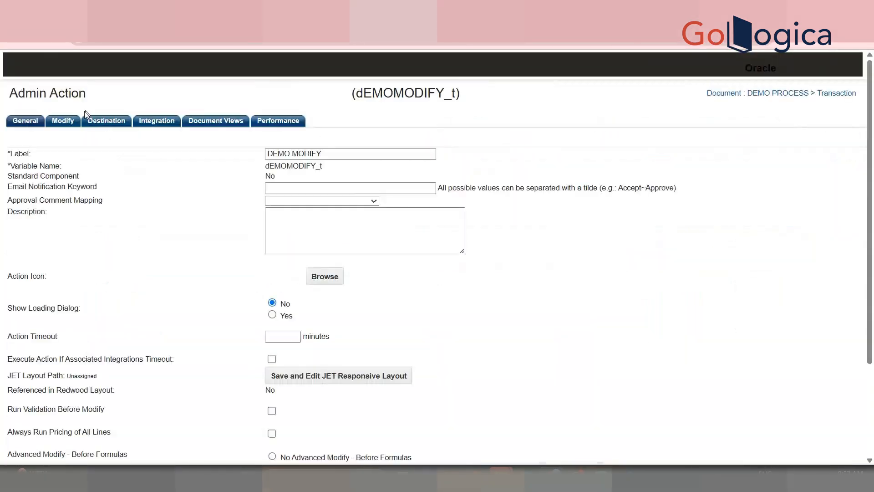
click(56, 116)
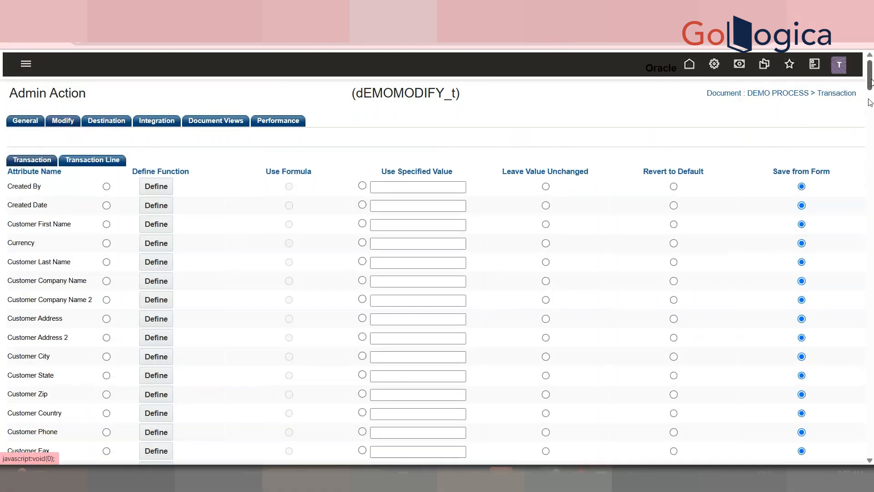
scroll(437, 255, down, 15)
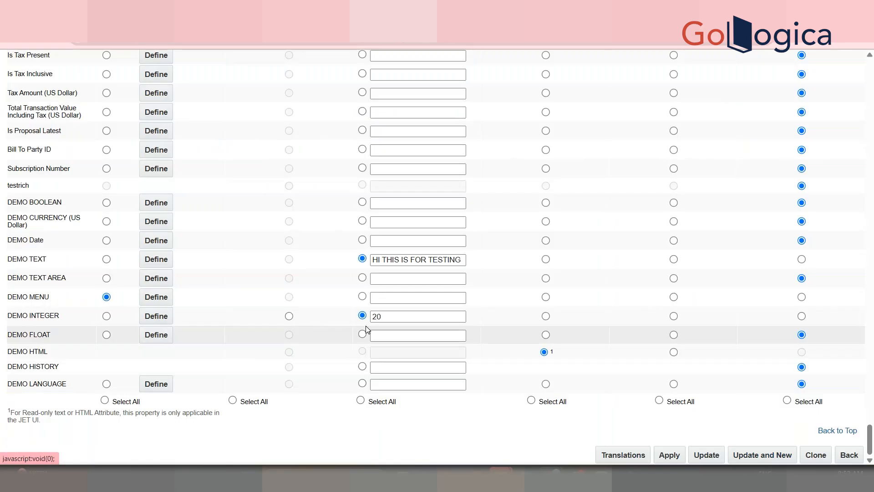
In the Notepad notes, clear the "User Enters Value" line and change the line below it to "Modify: 20".
key(alt+Tab)
click(151, 158)
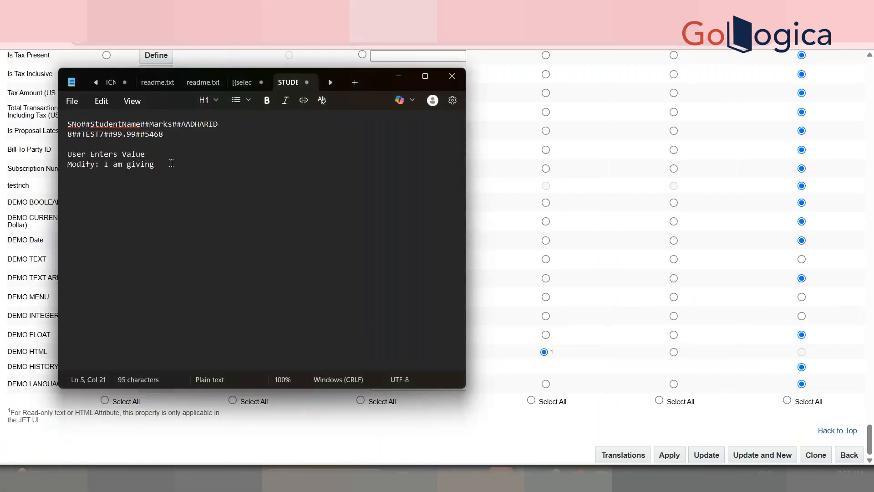
key(shift+Home)
key(BackSpace)
mouse_move(177, 161)
mouse_down()
mouse_move(101, 157)
mouse_move(172, 164)
mouse_up()
click(102, 163)
key(BackSpace)
text(20)
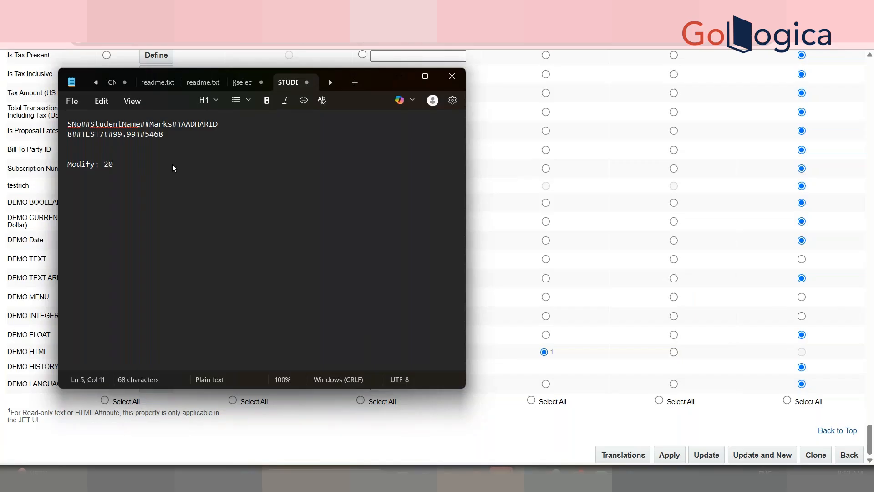
Add the note lines "Initially : 0" above the Modify line and "Before Formulas:20*2" below it.
click(89, 153)
text(Initaially : 0Befor F)
key(BackSpace)
key(BackSpace)
text(e Formulas:20*2)
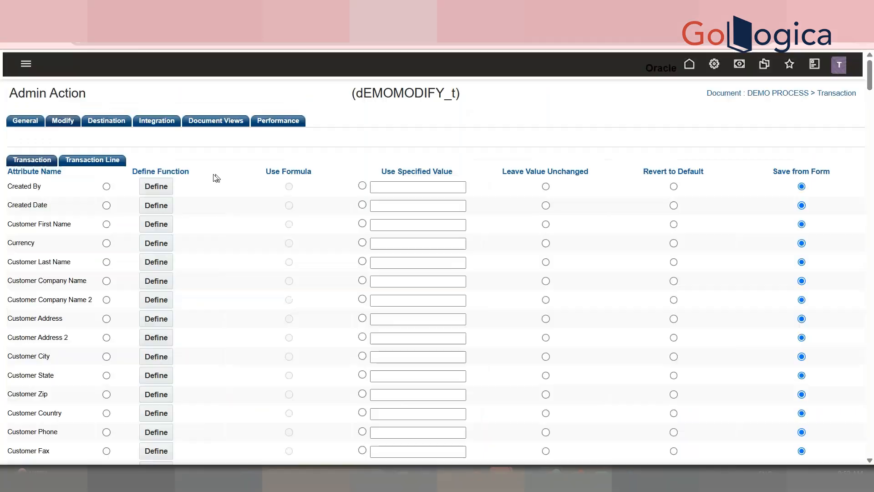
Check the scripts of the Before Formulas and After Formulas functions in the DEMO MODIFY action's general settings.
click(18, 119)
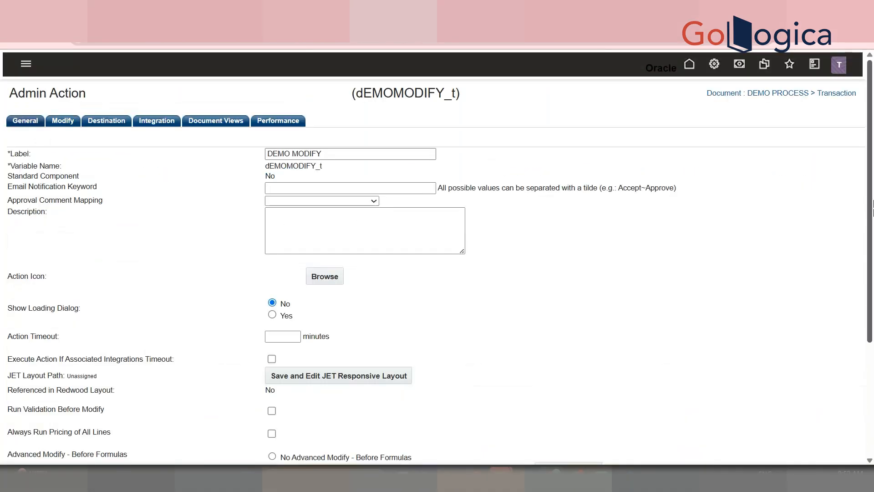
scroll(532, 309, down, 5)
click(551, 309)
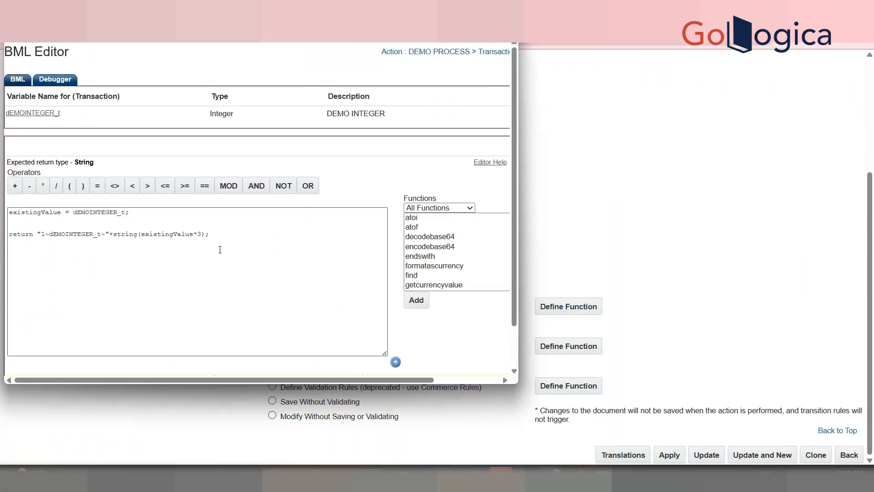
click(569, 346)
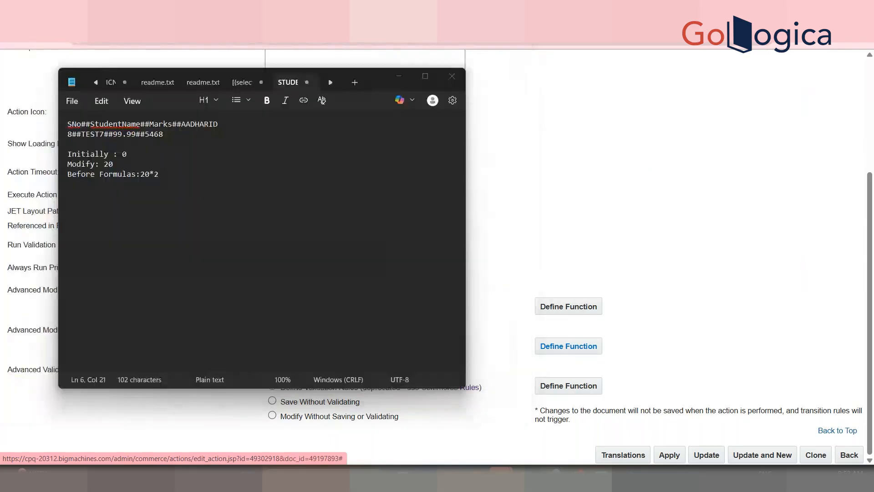
Correct the Before Formulas line in the notes to 20*3 and start a new line below it.
key(BackSpace)
text(3)
key(Return)
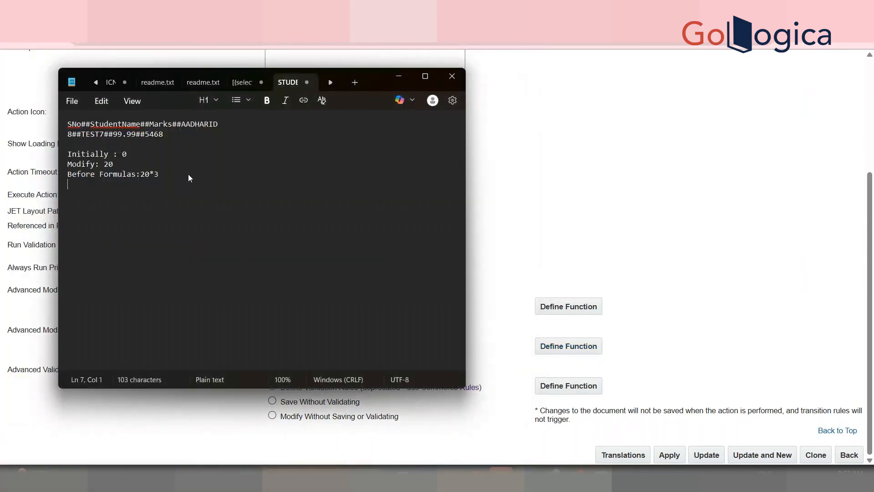
Add the note labels "Formulas:" and "After Formulas:" on separate lines.
text(Formulas:)
key(Return)
text(Aft)
key(BackSpace)
text(ter)
text(rmulas)
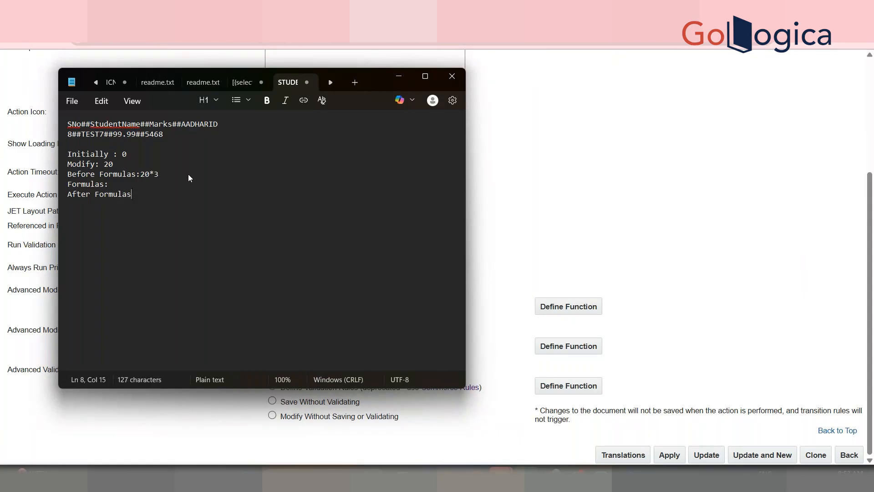
text(:)
Check the DEMO INTEGER formula in Formula Management, and complete the notes with "Formulas:20*3*2" and "After Formulas:20*3*2*3".
click(446, 16)
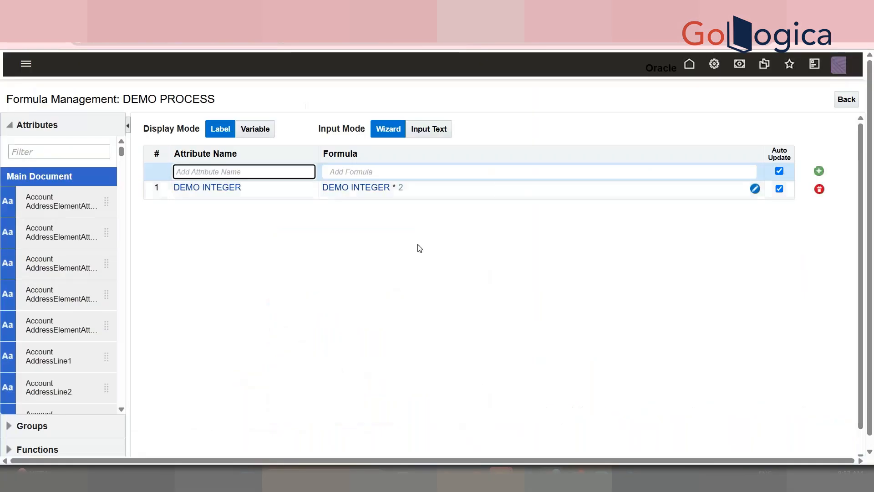
key(alt+Tab)
click(146, 188)
text(20)
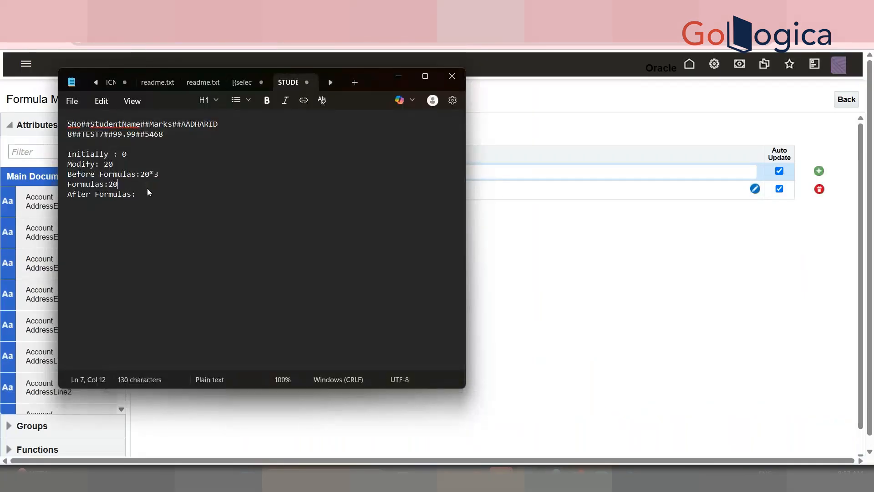
text(*3*2)
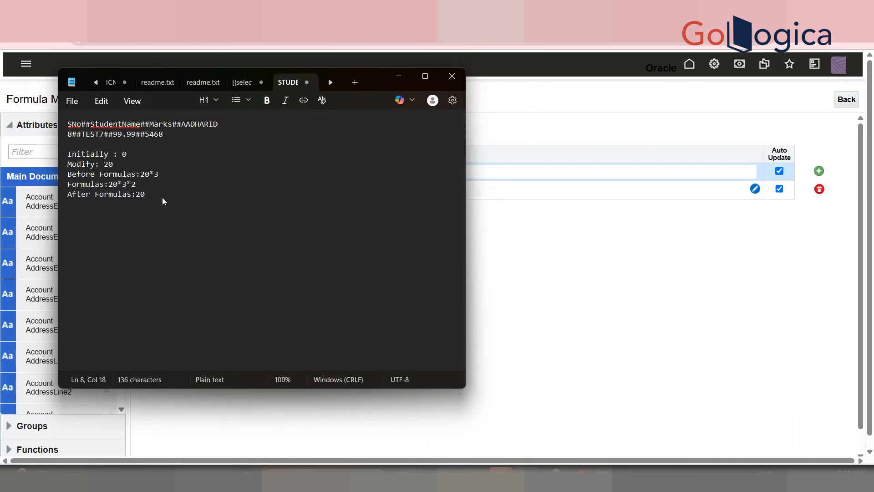
text(*3*2*3)
Review the noted calculation order from Initially through Modify, Before Formulas, Formulas and After Formulas, and return to the browser.
double_click(99, 154)
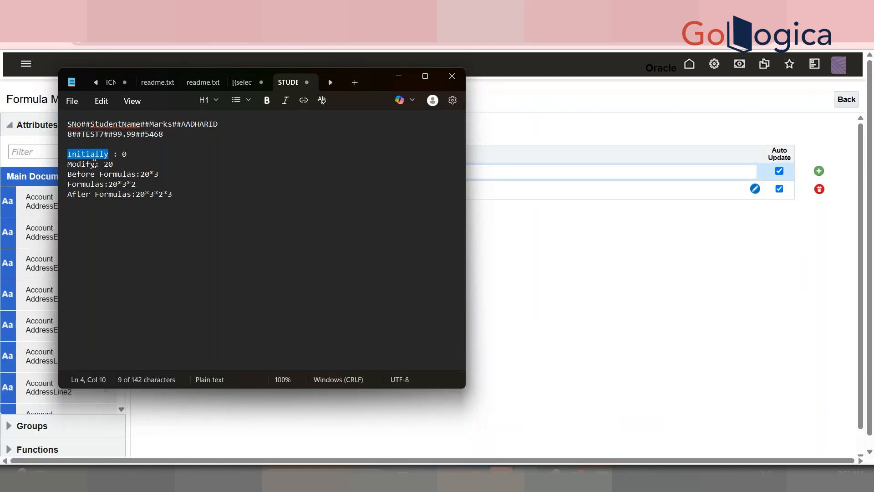
double_click(93, 165)
double_click(103, 164)
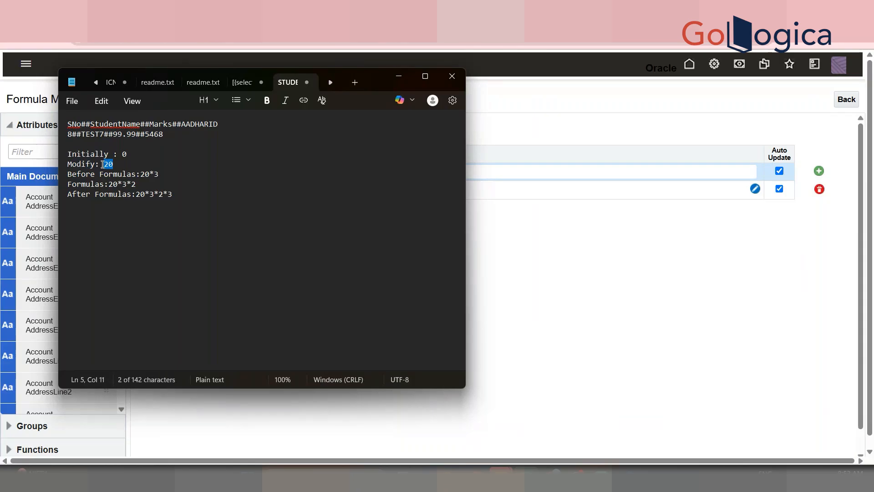
double_click(86, 183)
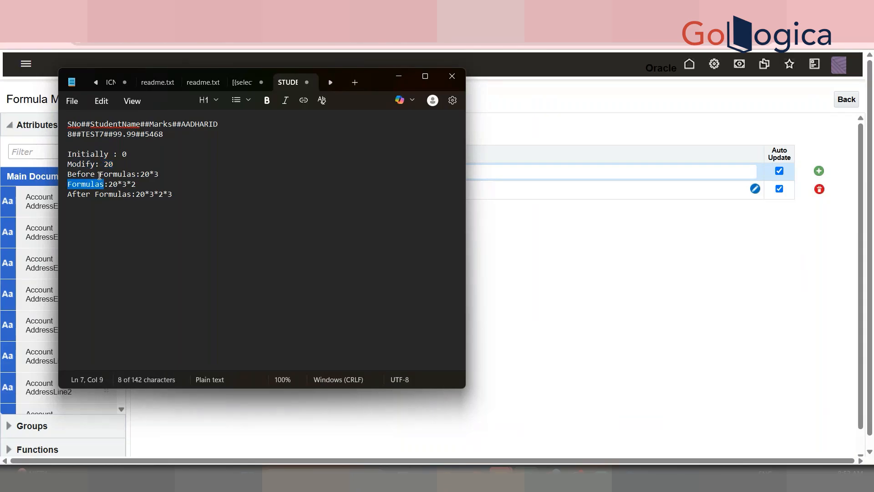
double_click(99, 175)
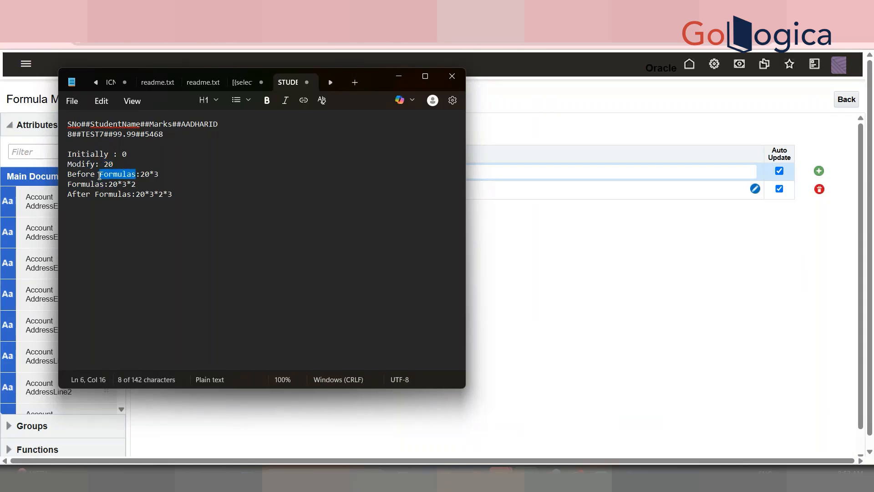
drag(159, 174, 135, 176)
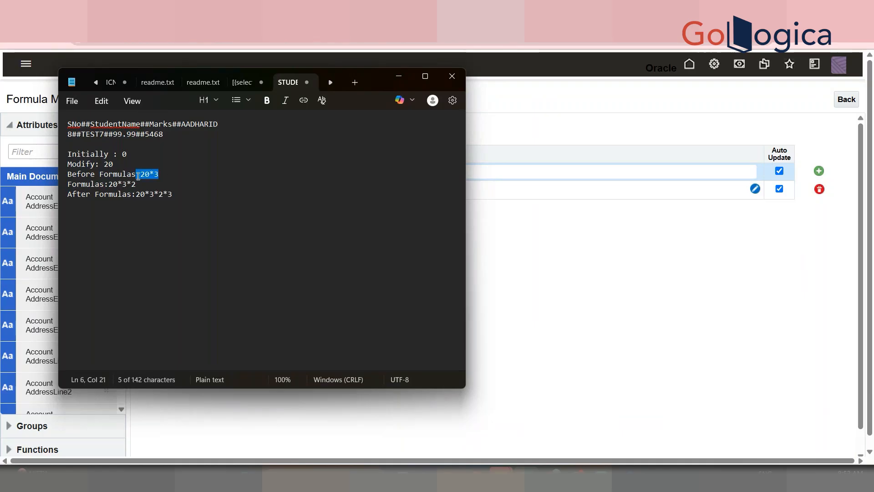
double_click(90, 185)
drag(138, 184, 158, 175)
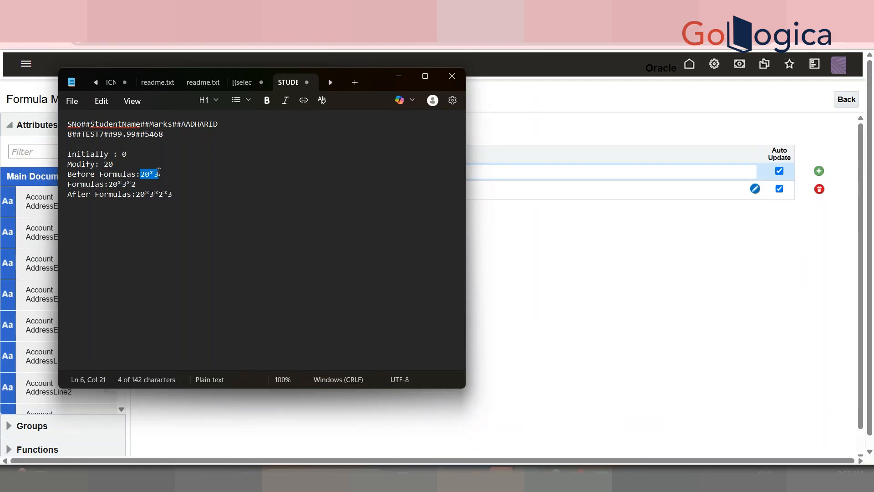
drag(68, 195, 63, 157)
click(521, 213)
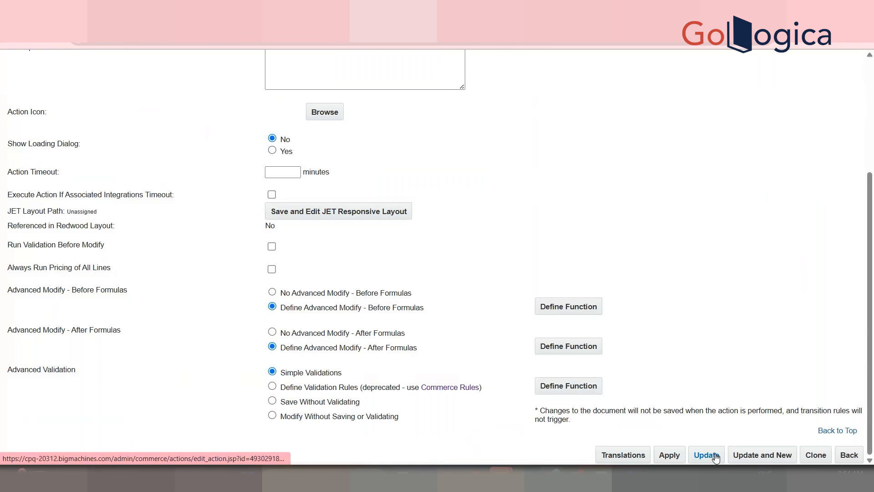
Save the DEMO MODIFY action with its before- and after-formulas functions, and open the Deployment Center for DEMO PROCESS.
click(704, 454)
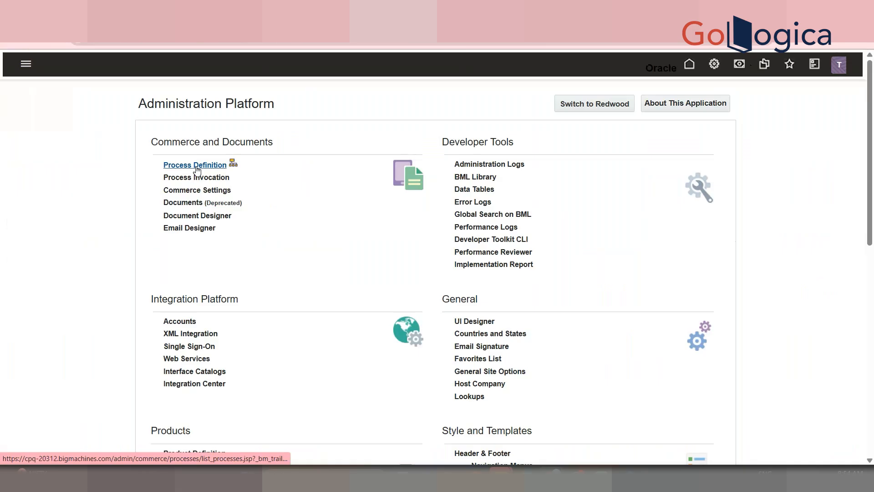
click(196, 167)
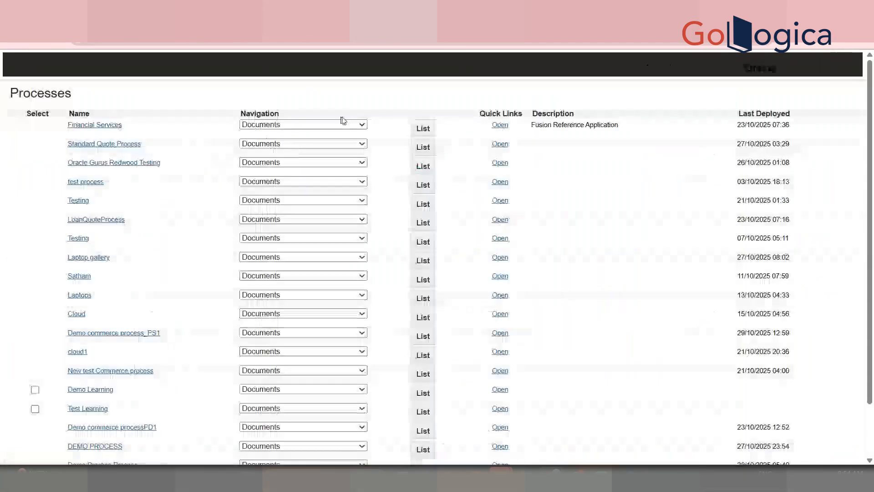
scroll(873, 207, down, 3)
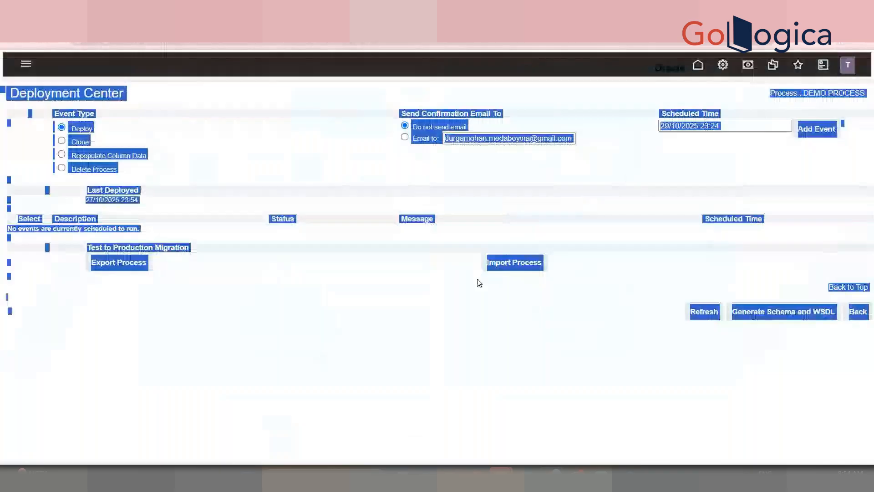
click(478, 282)
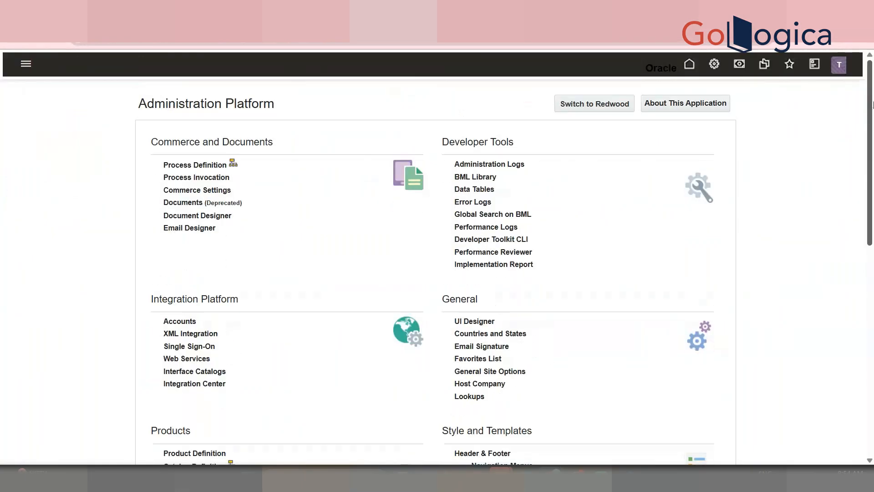
Open the JET Responsive Layout of the Transaction document in DEMO PROCESS.
click(216, 170)
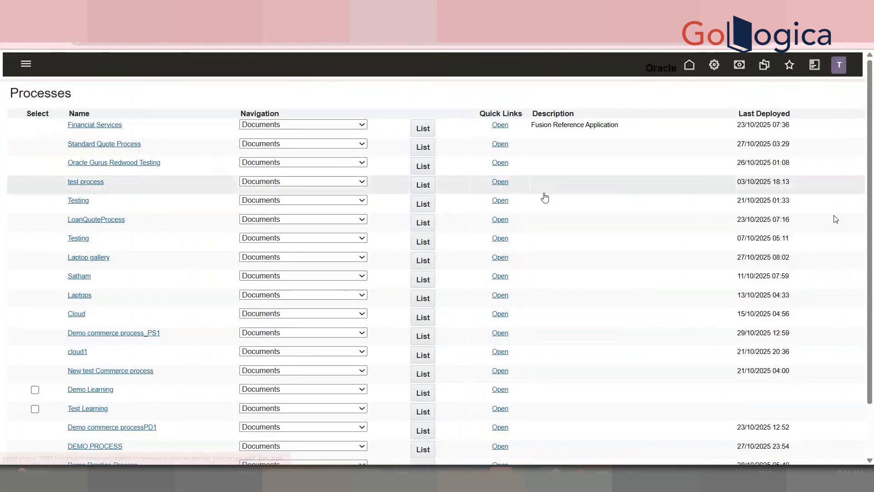
scroll(432, 273, down, 2)
click(326, 384)
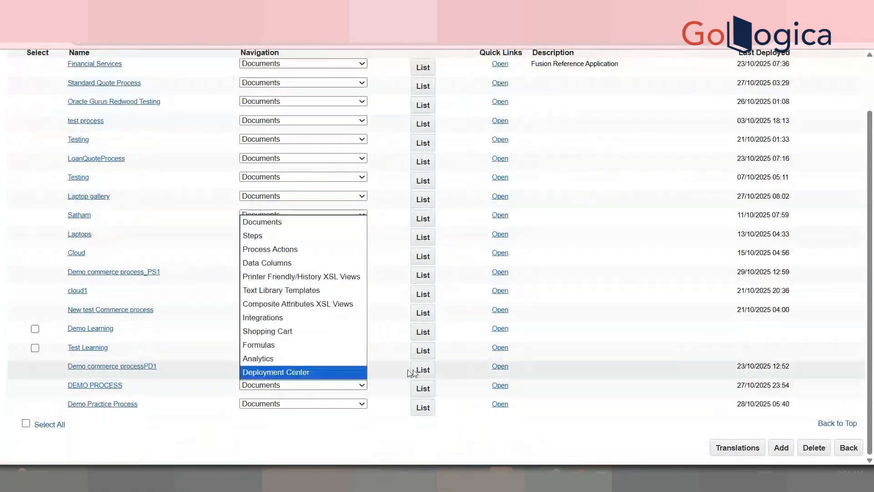
click(423, 389)
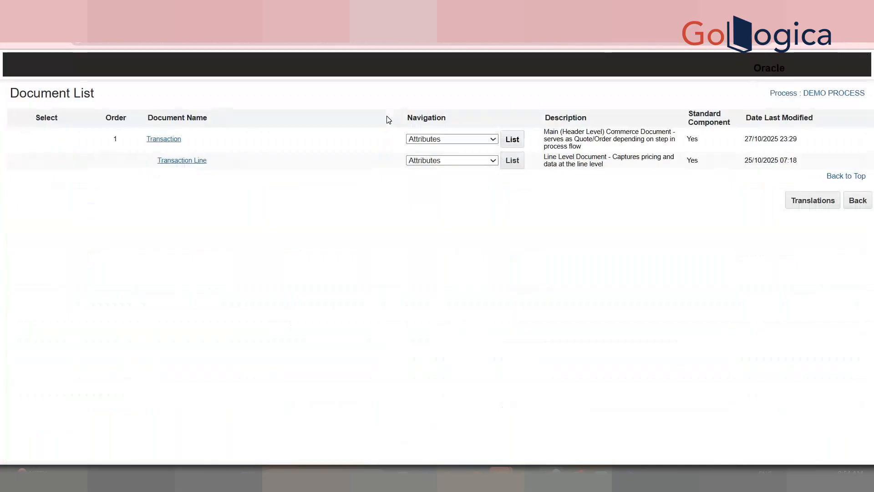
click(446, 139)
click(457, 203)
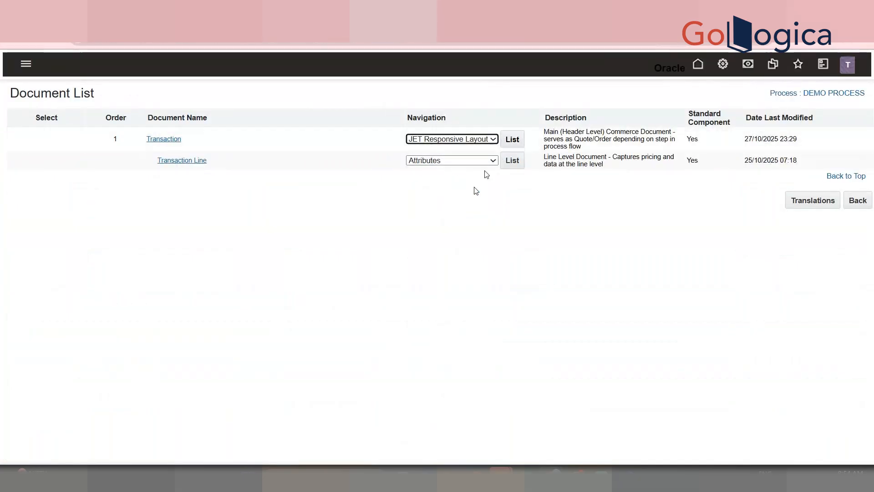
click(509, 140)
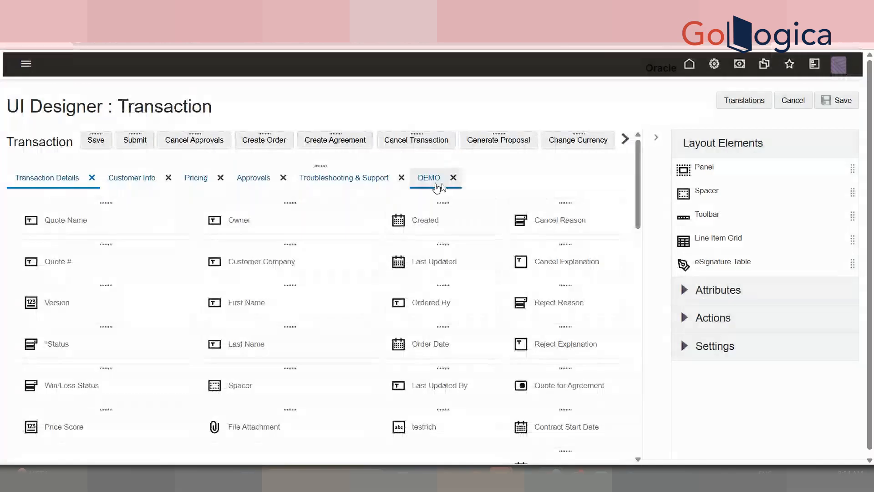
Add a new tab after the DEMO tab in the Transaction layout, removing the panel misplaced above the tabs.
click(424, 182)
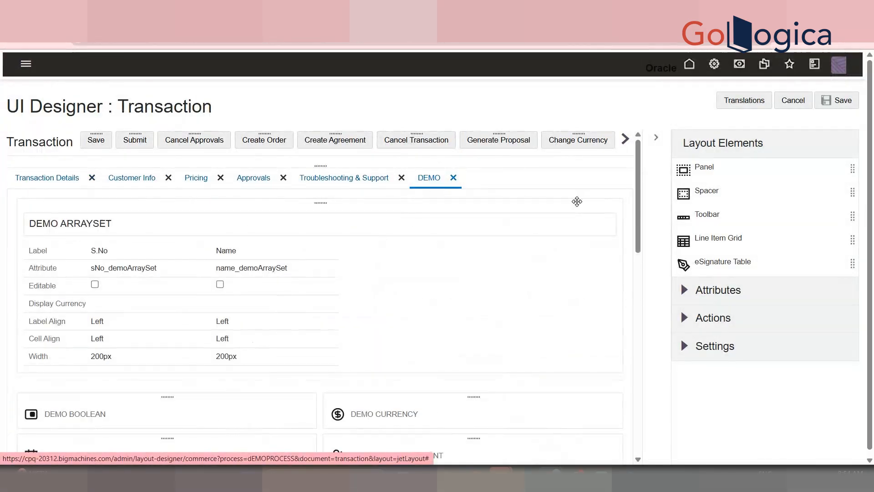
drag(697, 174, 485, 179)
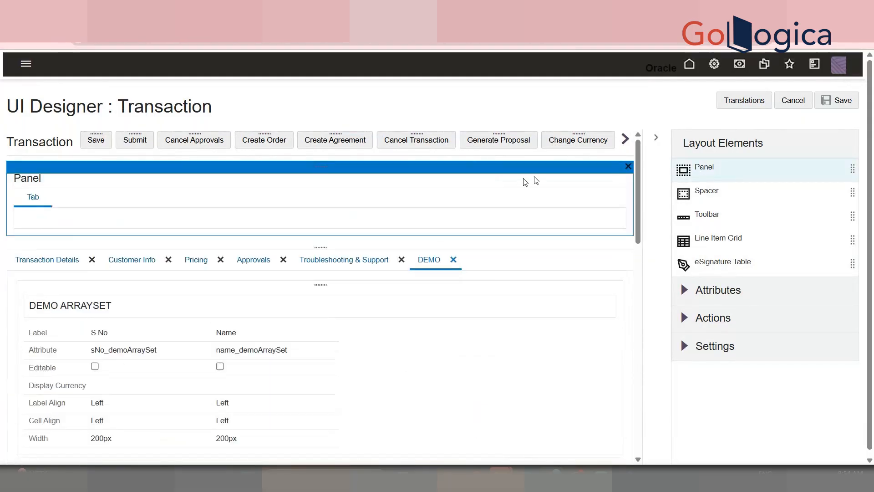
drag(705, 173, 717, 174)
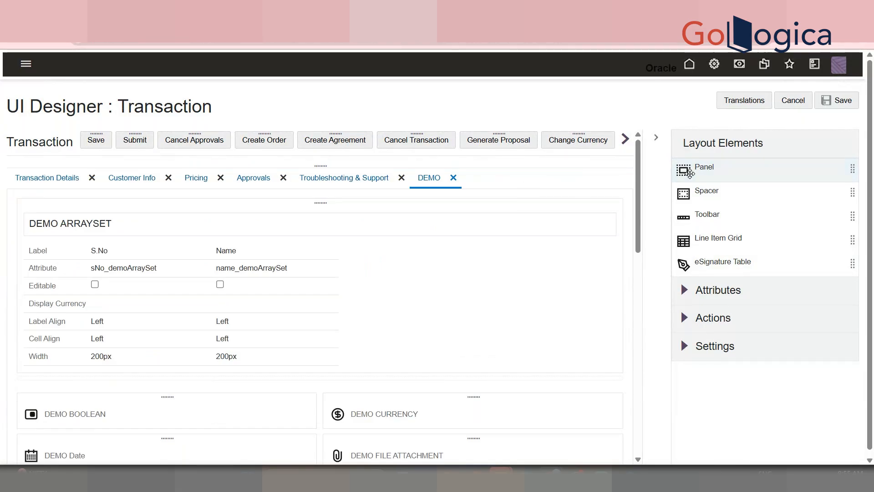
drag(690, 173, 476, 189)
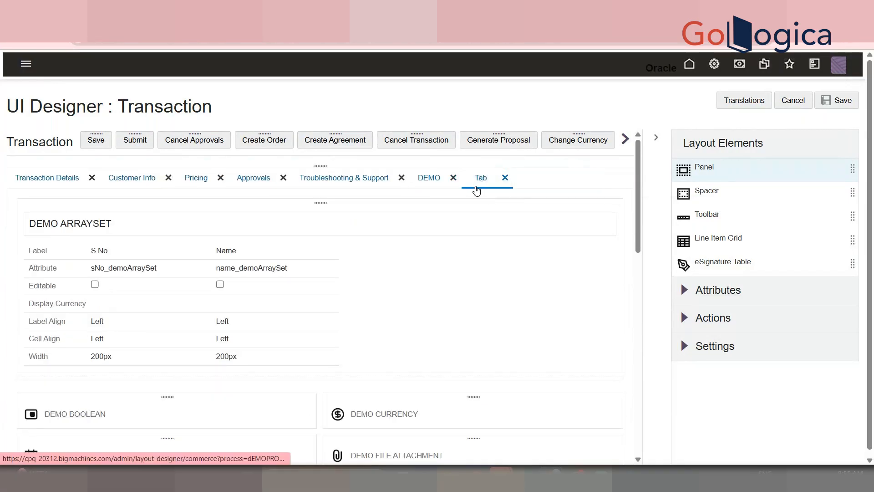
Set the new tab's label to DEMO ACTIONS.
click(716, 345)
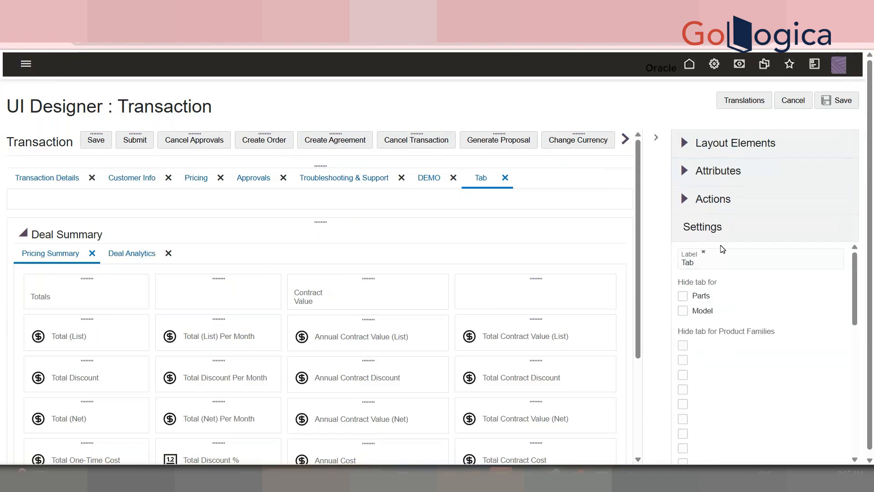
drag(697, 263, 649, 266)
key(BackSpace)
text(DEMO ACTIONS)
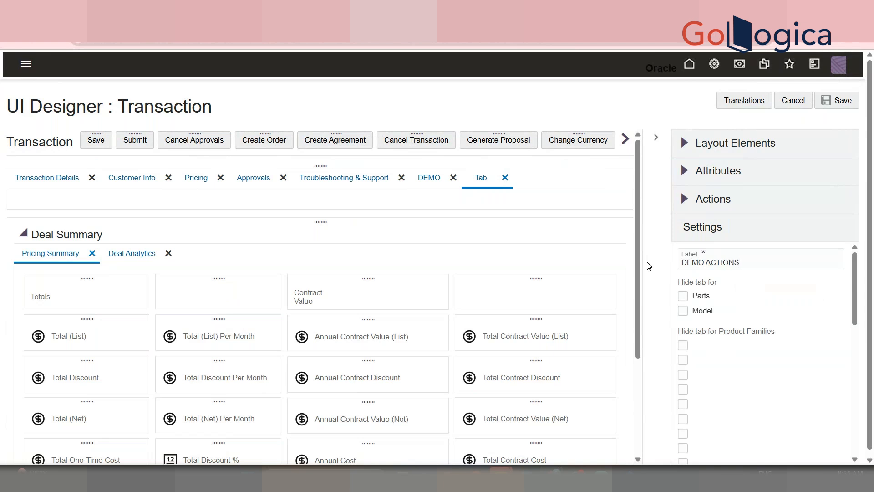
click(459, 213)
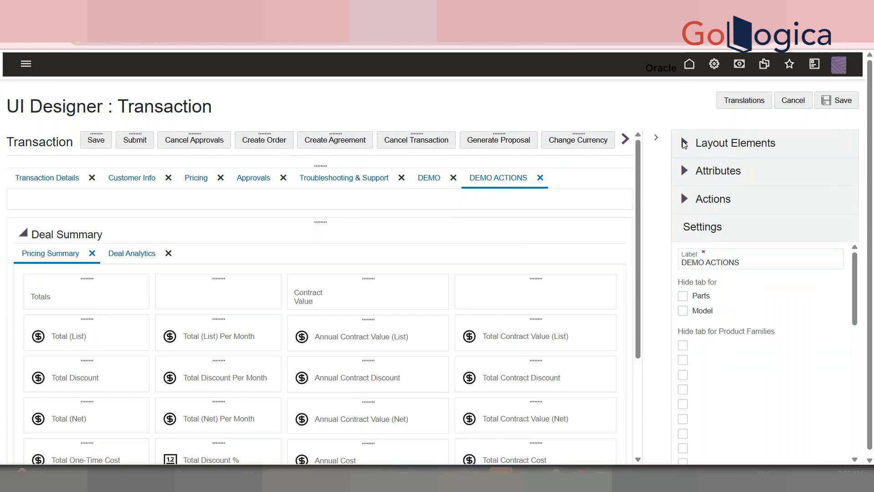
Find the DEMO MODIFY action, place it in the DEMO ACTIONS tab and save the Transaction layout.
click(685, 144)
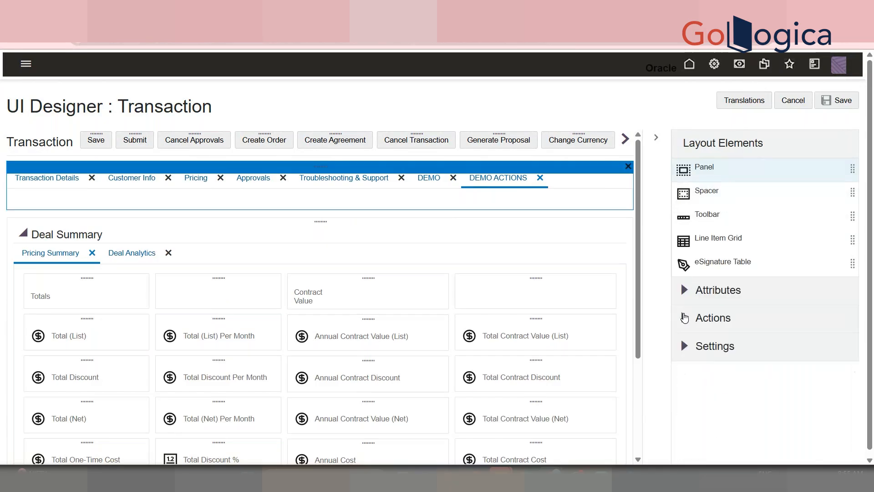
click(684, 317)
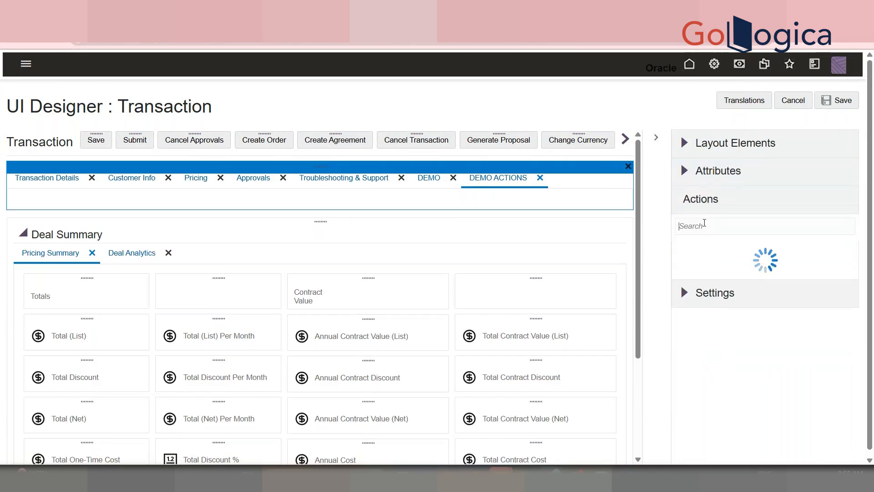
click(704, 222)
text(Demo)
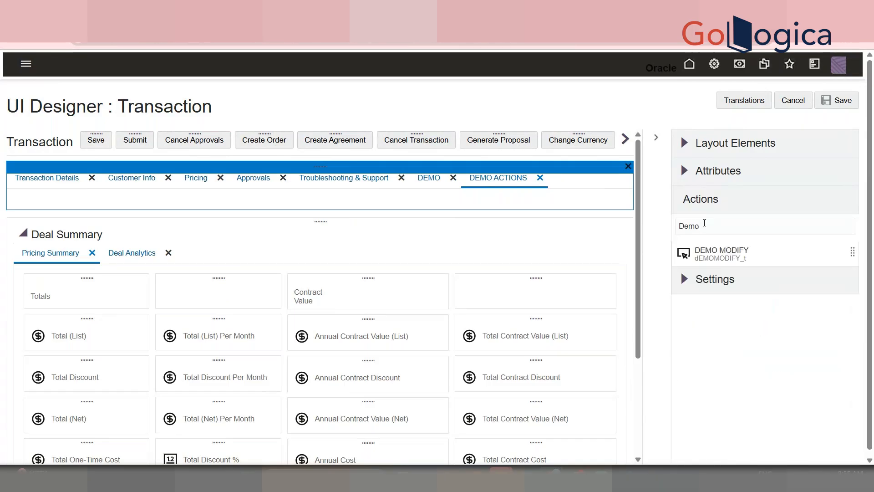
drag(699, 257, 242, 201)
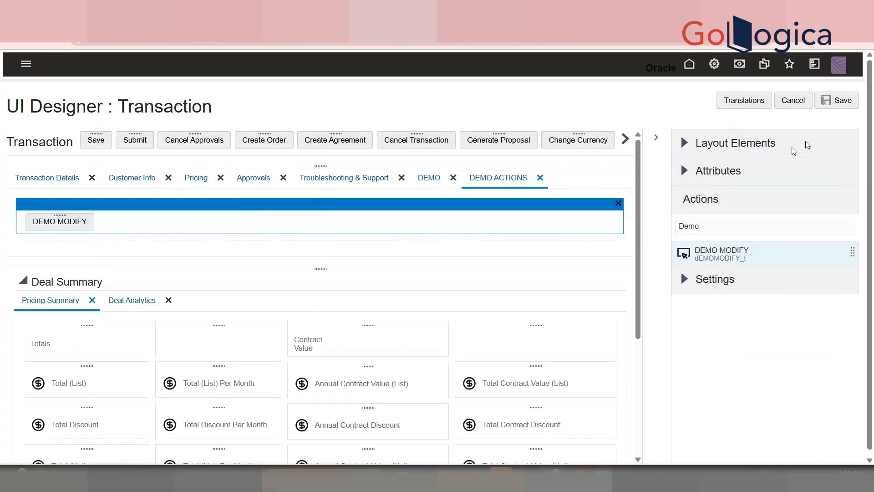
click(851, 102)
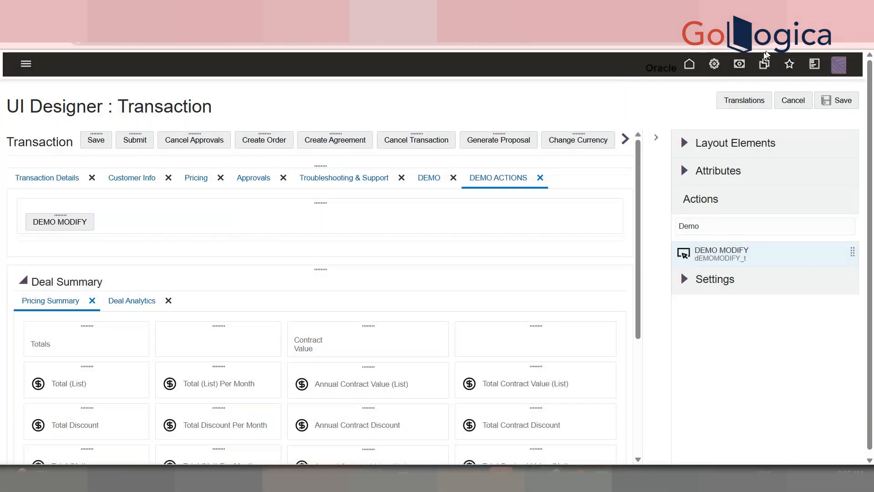
Deploy DEMO PROCESS through the Processes Quick Links on the Administration Platform.
click(711, 69)
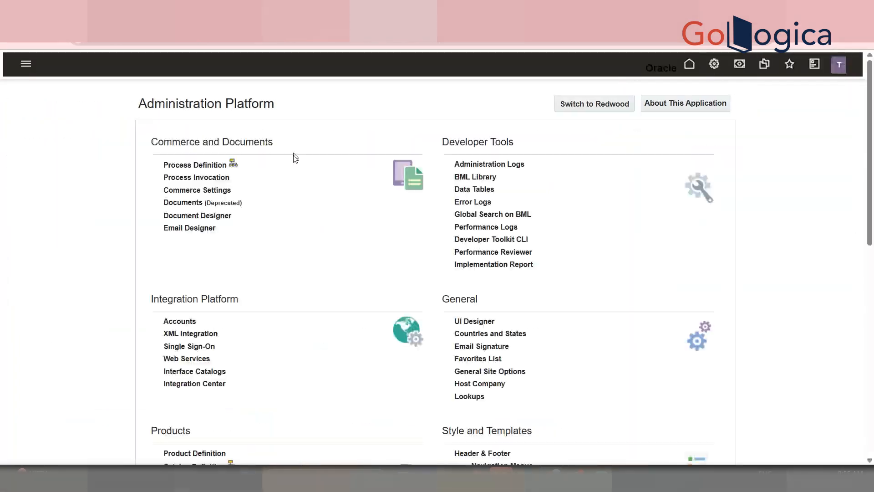
click(233, 164)
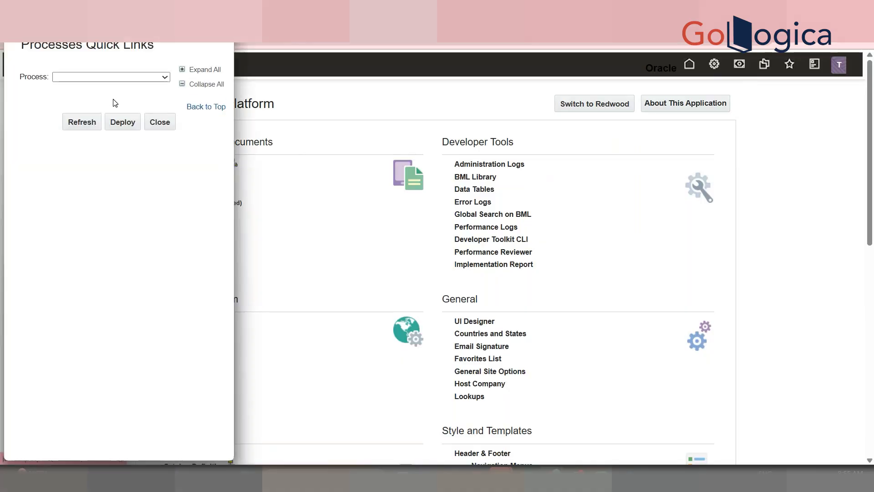
click(123, 77)
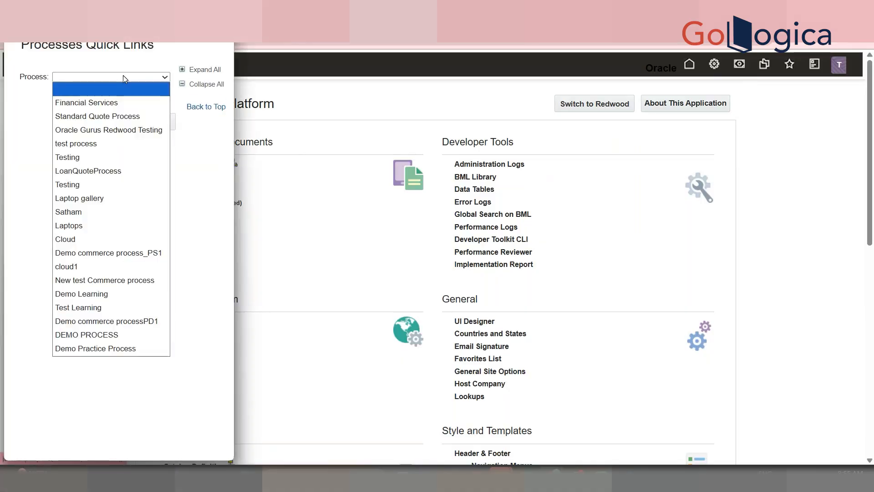
click(101, 335)
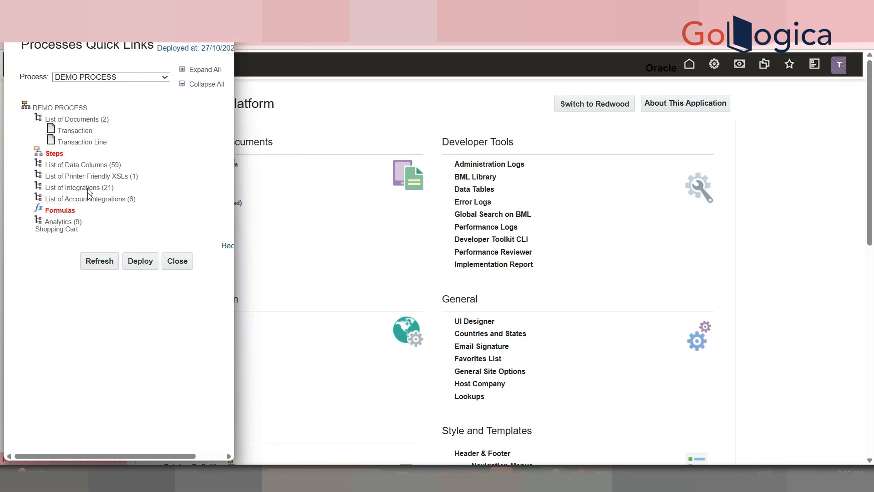
click(142, 268)
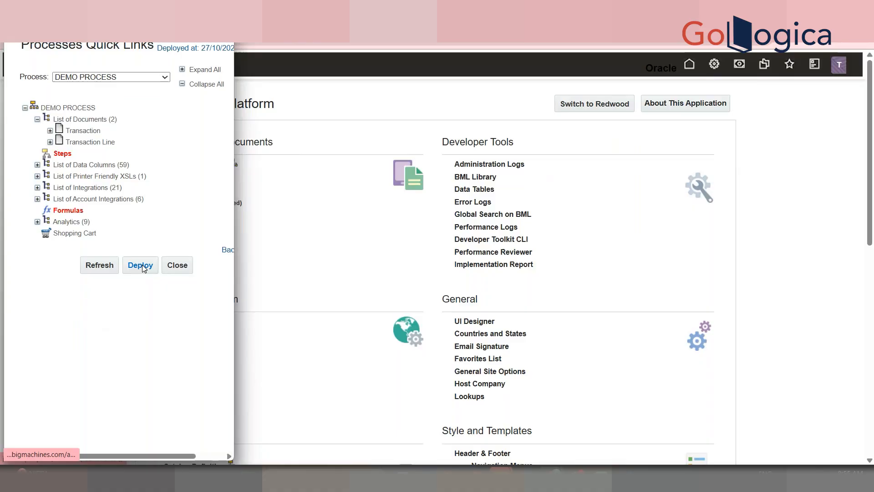
Refresh the DEMO PROCESS quick links repeatedly to check the deployment status.
click(105, 273)
click(105, 274)
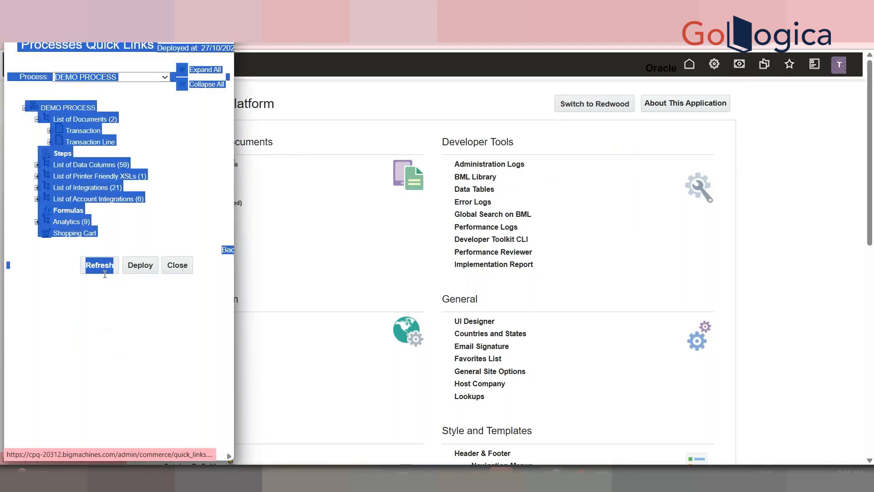
click(108, 272)
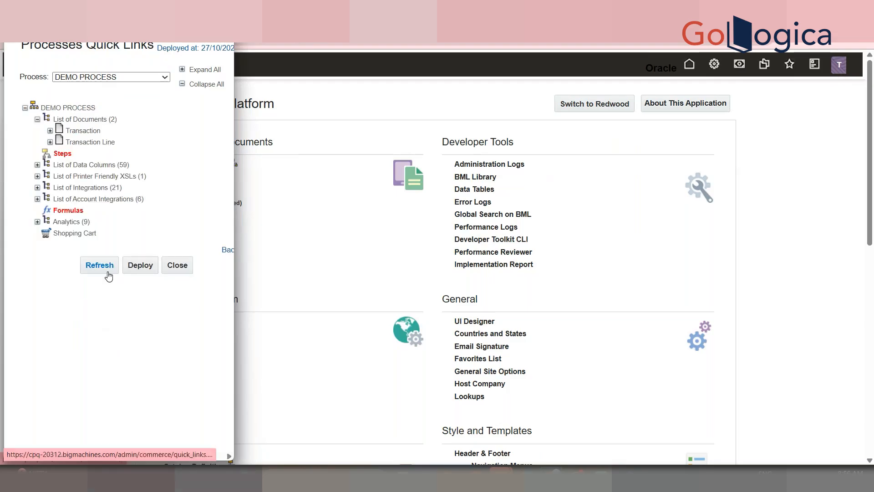
click(109, 272)
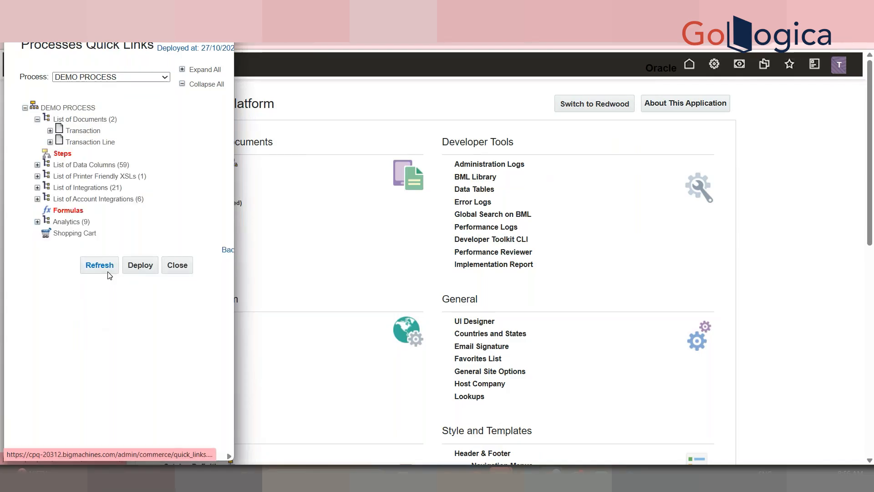
click(108, 272)
click(109, 272)
click(108, 272)
click(108, 272)
click(108, 272)
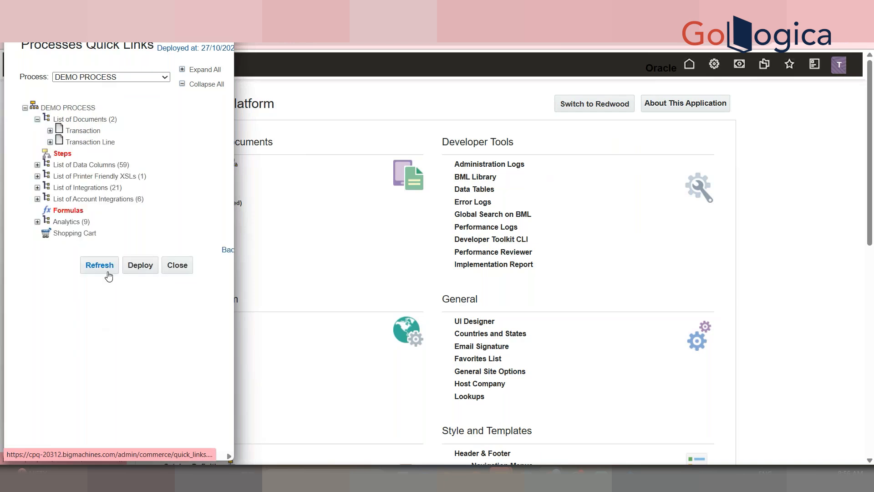
click(108, 272)
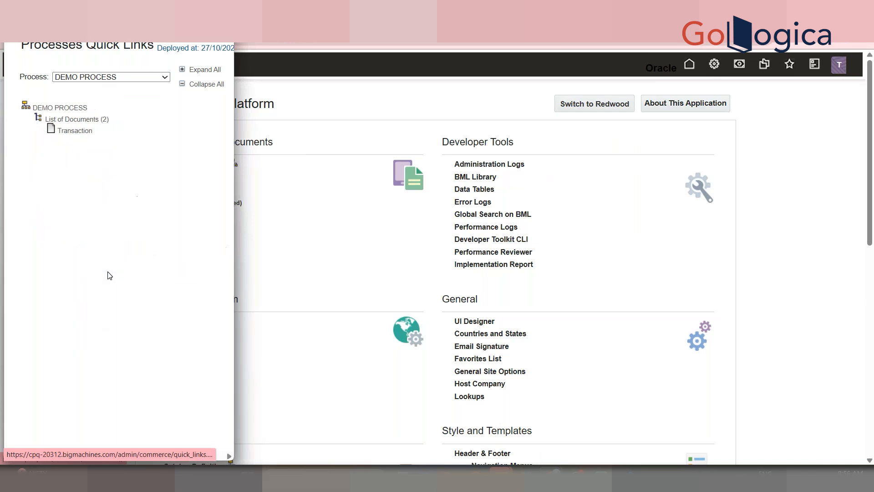
click(101, 272)
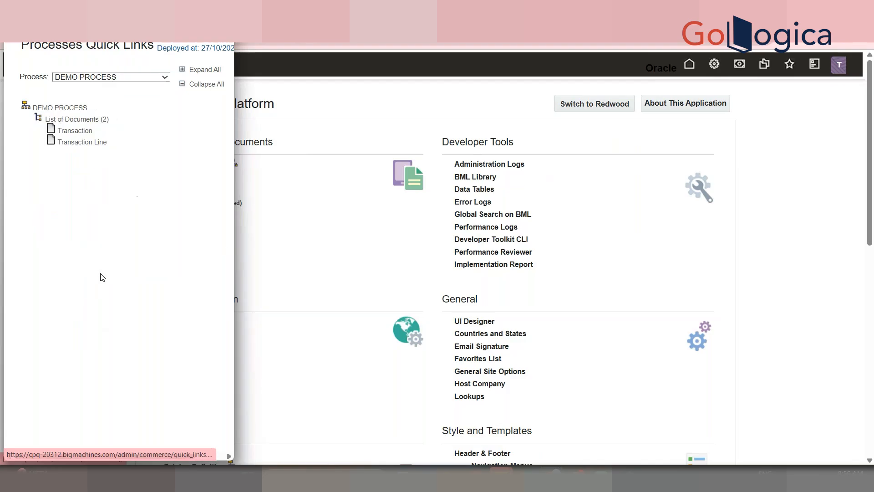
click(101, 265)
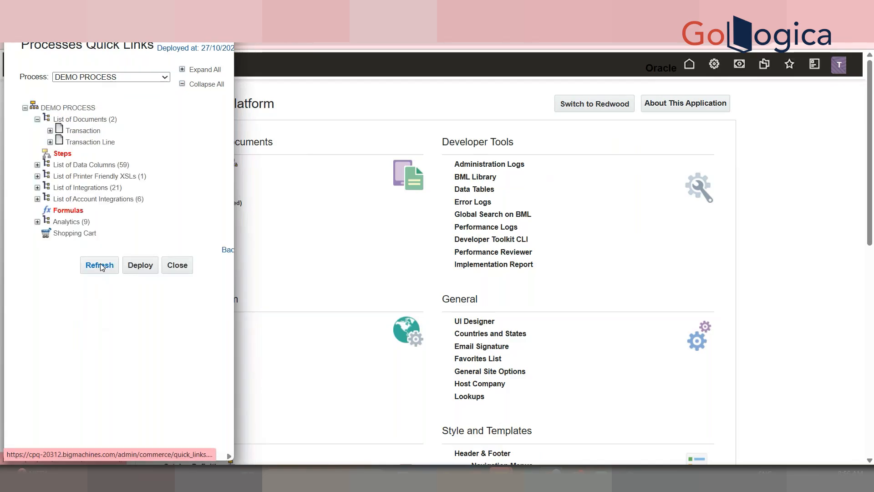
click(101, 267)
Return to the DEMO PROCESS transaction and reload it to load the deployed layout.
click(358, 158)
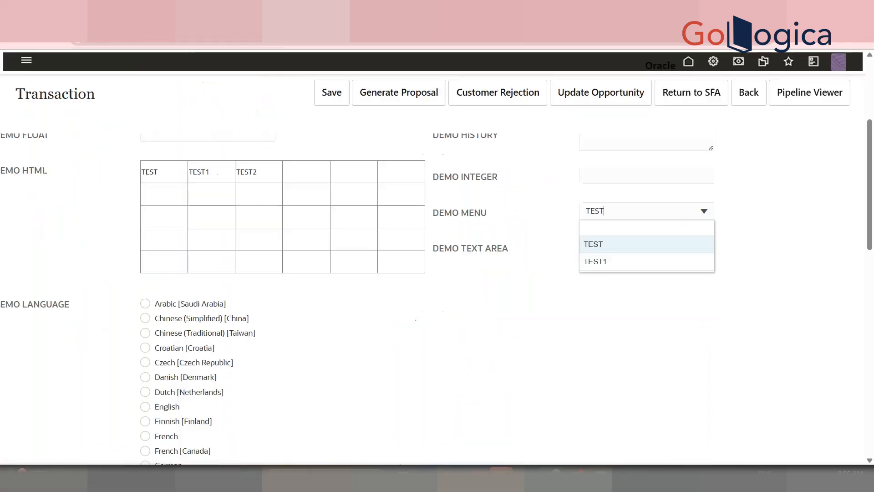
click(51, 41)
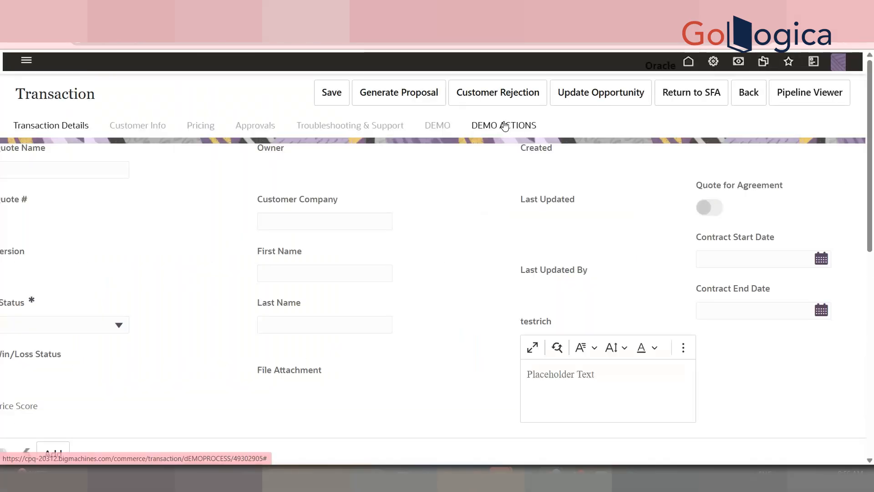
Examine the current attribute values on the DEMO tab of the transaction, including DEMO MENU and DEMO INTEGER.
click(505, 125)
click(427, 127)
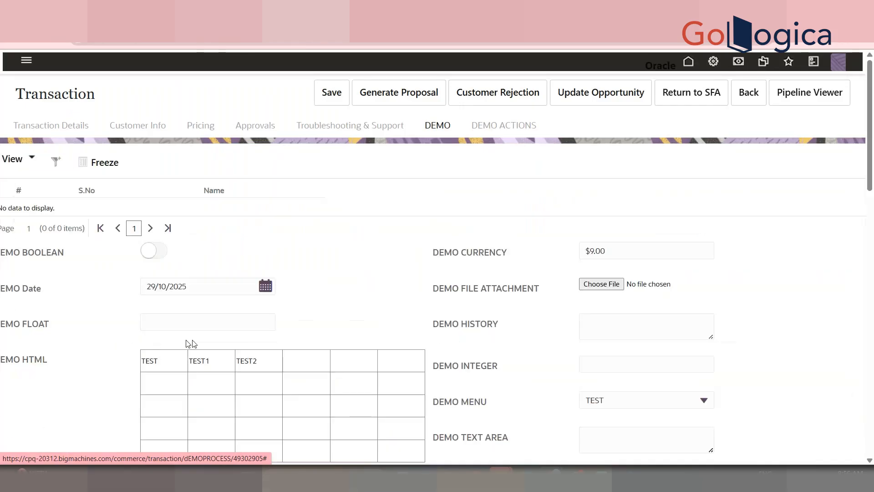
scroll(872, 244, down, 3)
scroll(872, 244, down, 12)
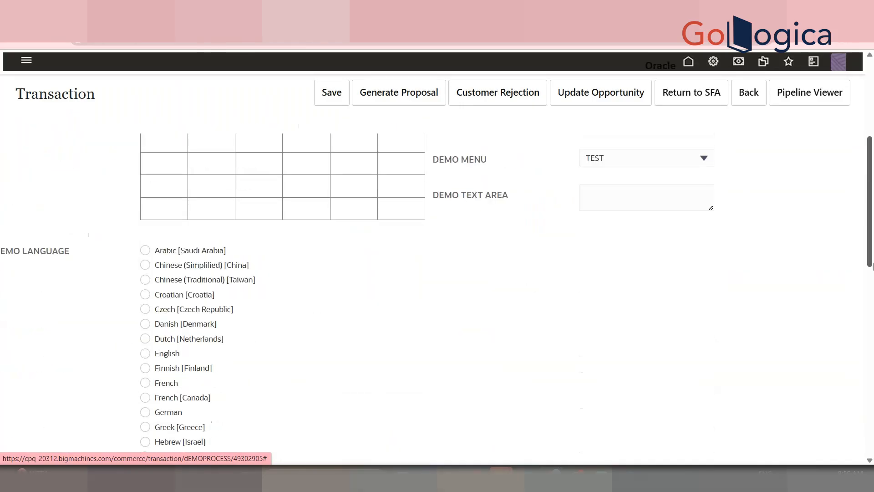
scroll(872, 379, up, 15)
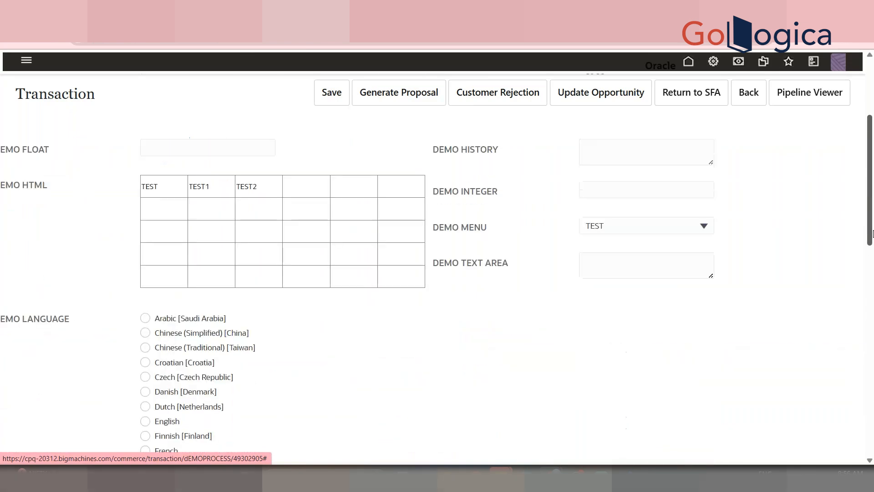
click(610, 234)
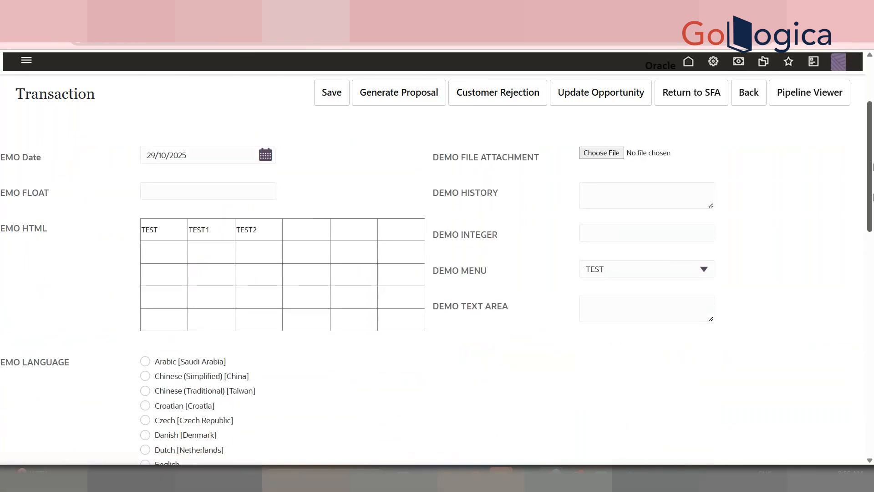
scroll(630, 168, up, 3)
Run DEMO MODIFY from the DEMO ACTIONS tab, follow the DEMO MENU error link and inspect that menu's options.
click(494, 133)
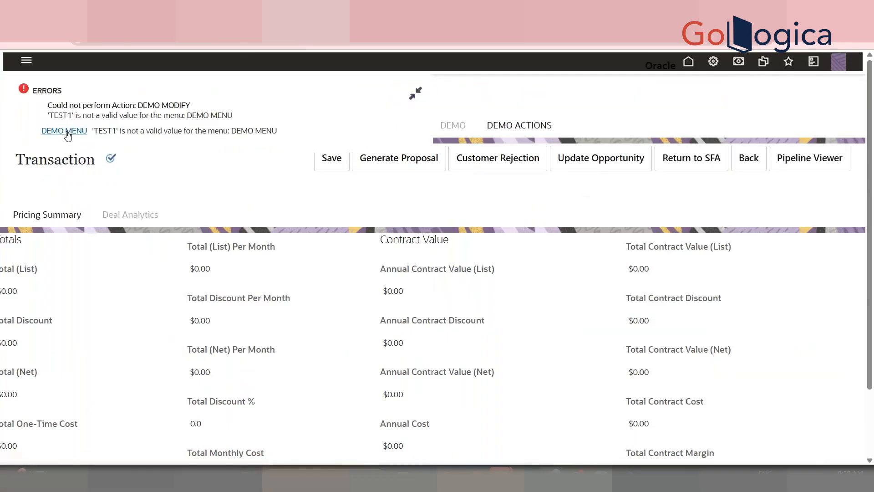
click(68, 132)
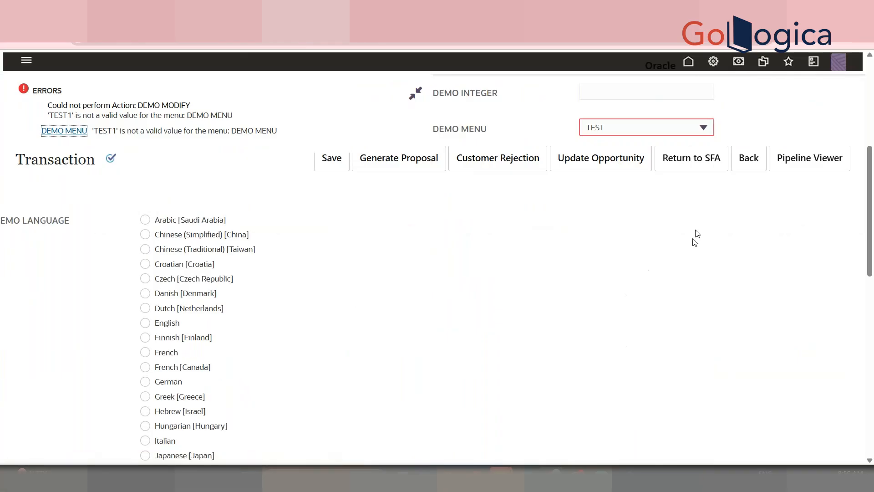
click(622, 132)
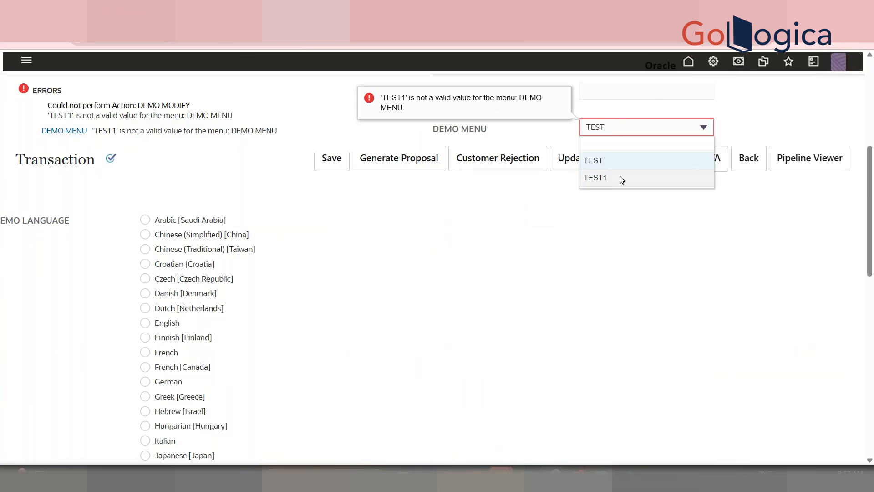
scroll(872, 165, up, 5)
scroll(872, 165, up, 1)
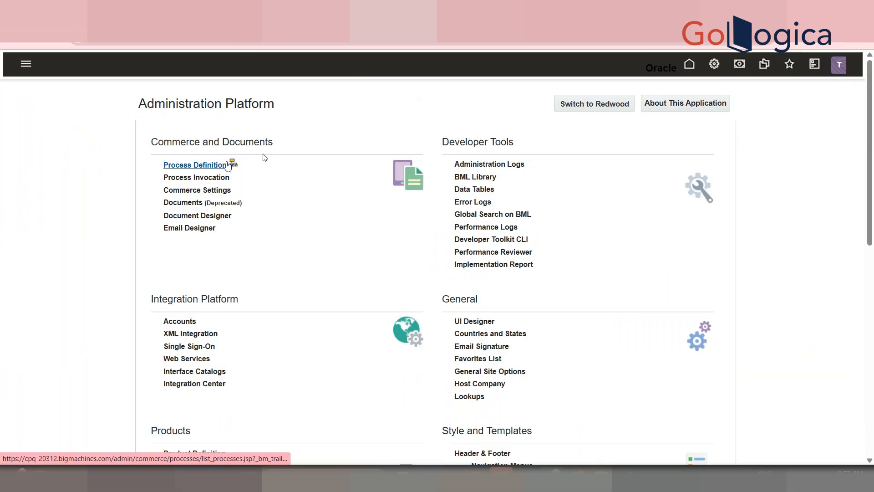
Open the DEMO MENU attribute of DEMO PROCESS's Transaction document and inspect its menu entries' variable names and default value.
click(227, 166)
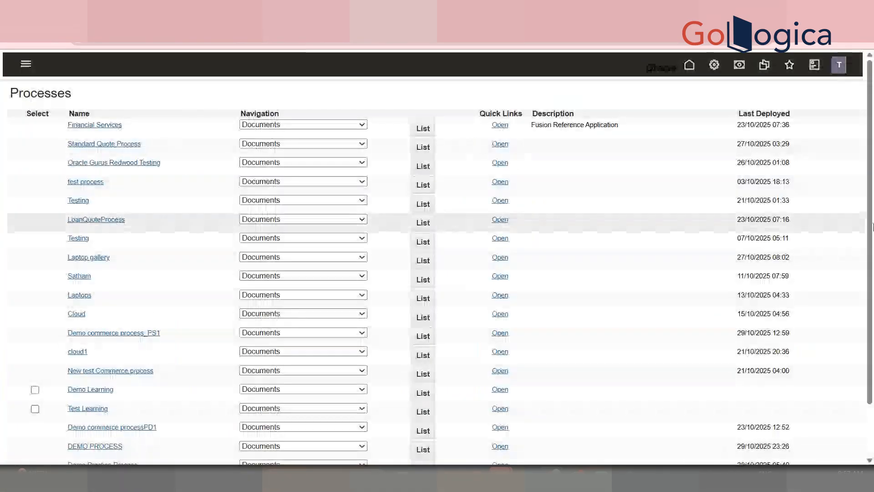
scroll(384, 374, down, 3)
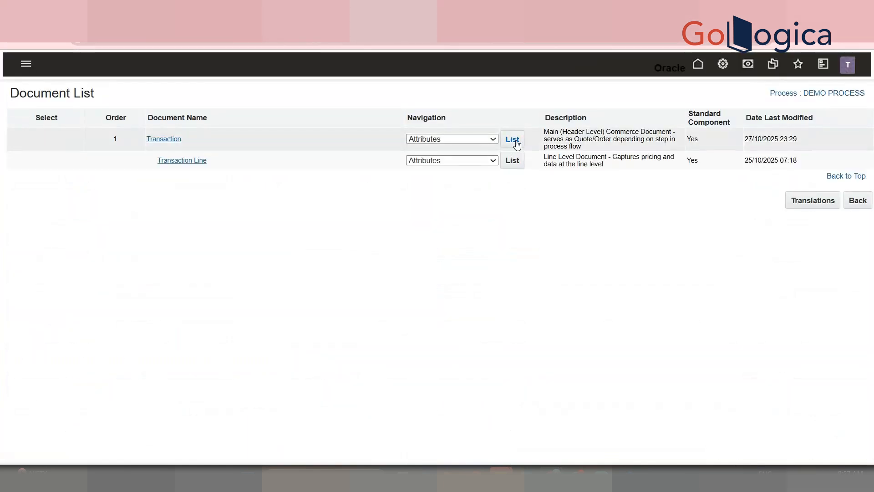
click(516, 142)
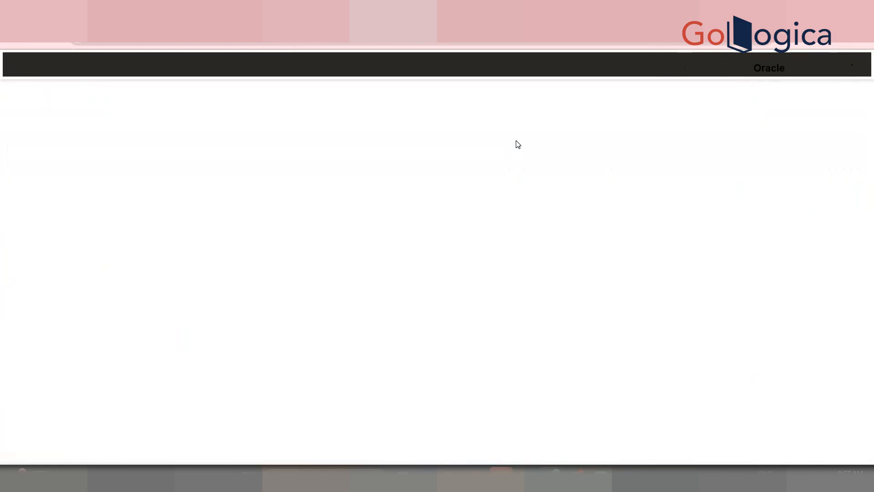
key(ctrl+f)
text(demo Menu)
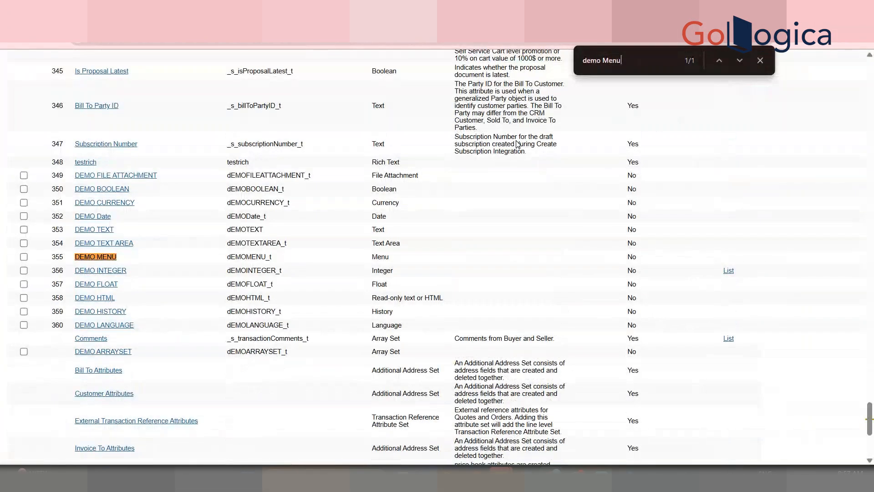
click(86, 258)
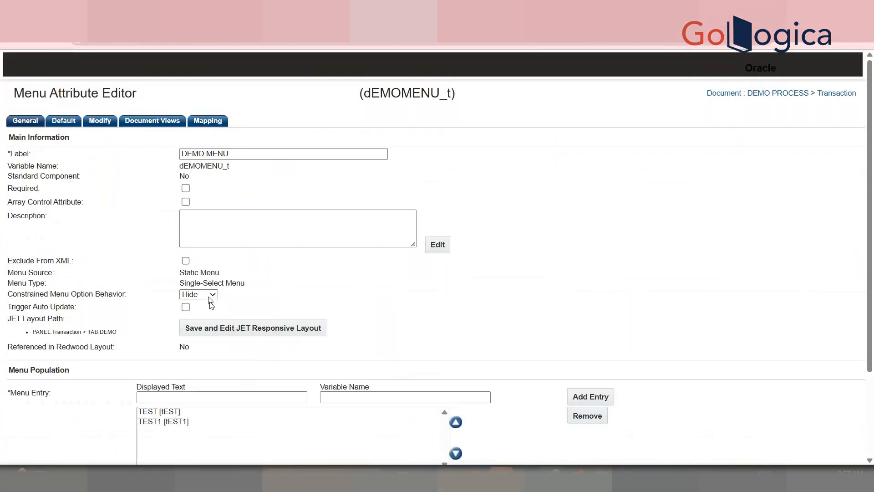
click(181, 423)
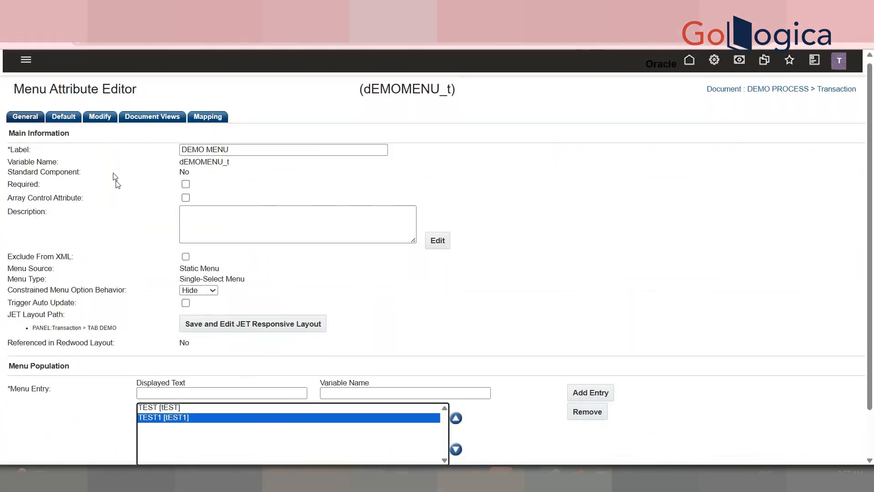
click(74, 121)
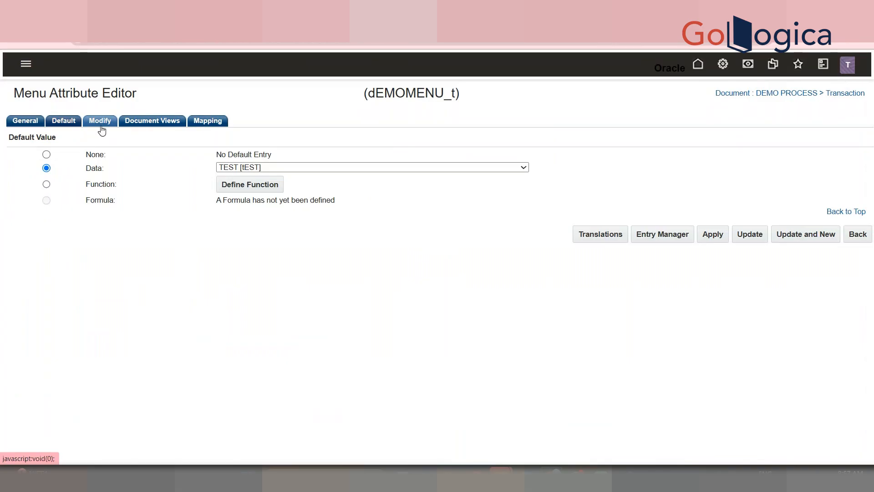
In DEMO MENU's modify function for the DEMO MODIFY action, change the two return values to "tEST" and "tEST1".
click(100, 121)
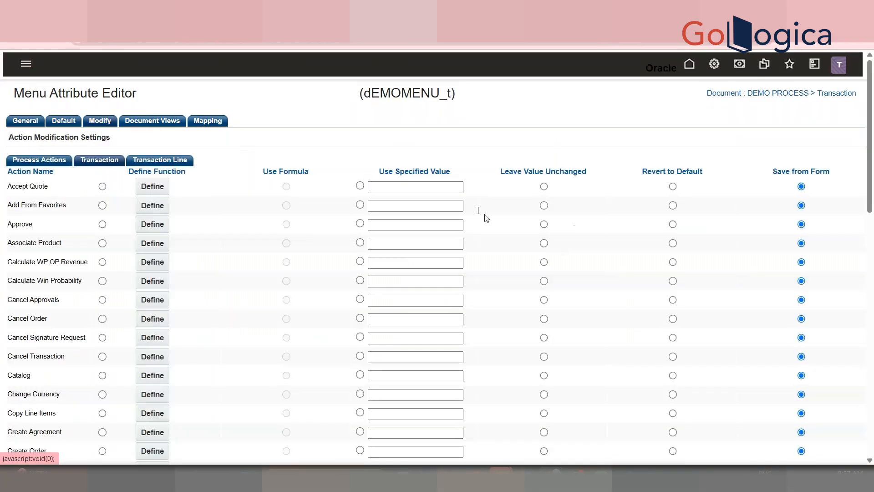
drag(872, 146, 871, 186)
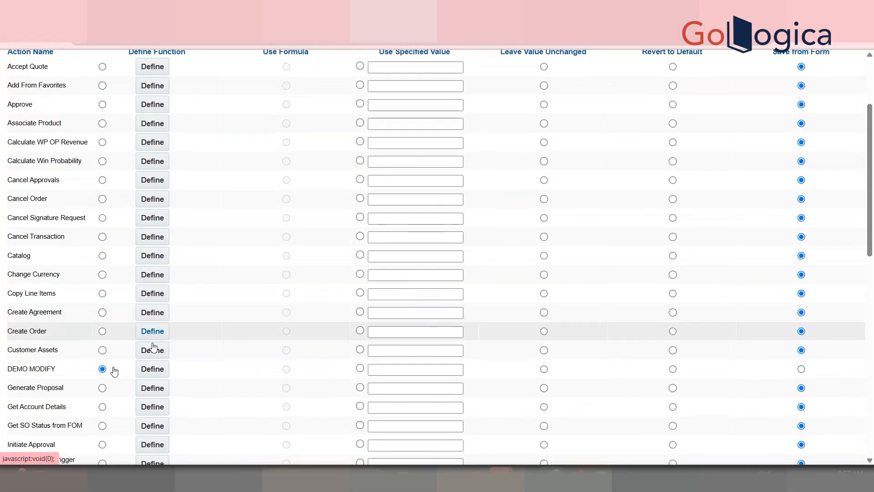
click(152, 371)
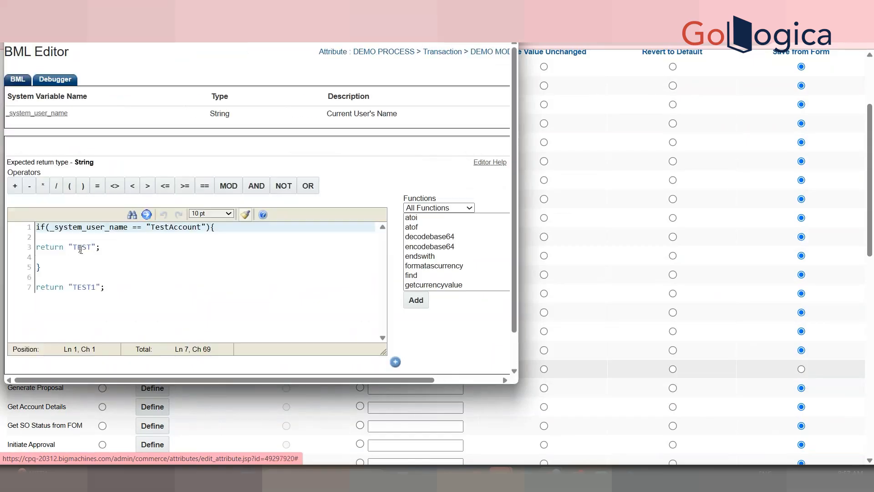
click(78, 246)
key(BackSpace)
text(t)
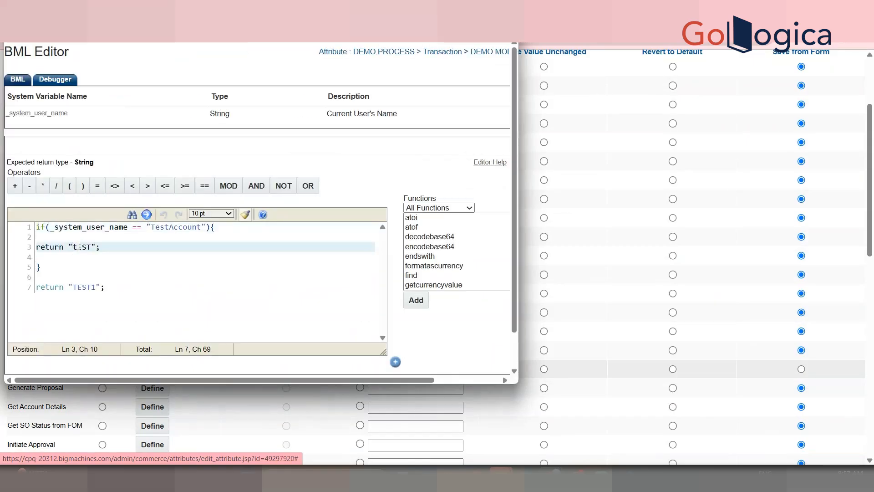
click(78, 287)
key(BackSpace)
text(t)
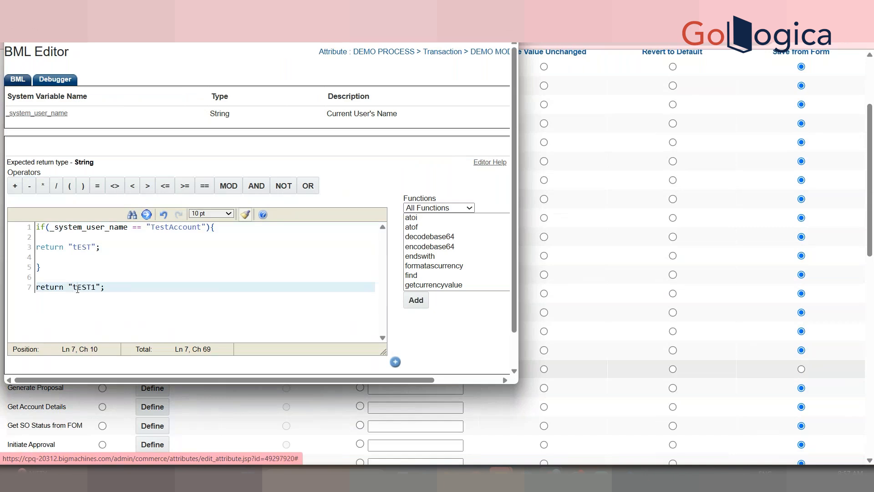
Import the transaction's data by its ID in the debugger to check the _system_user_name value.
click(62, 80)
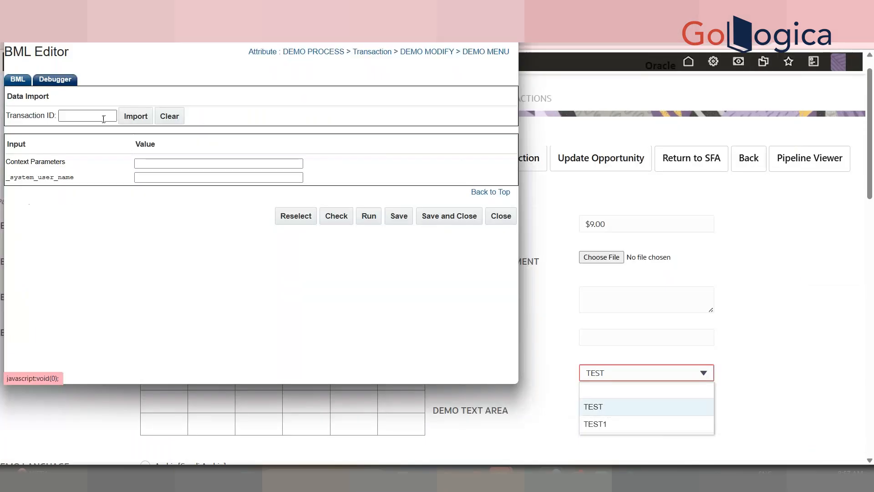
text(49302905)
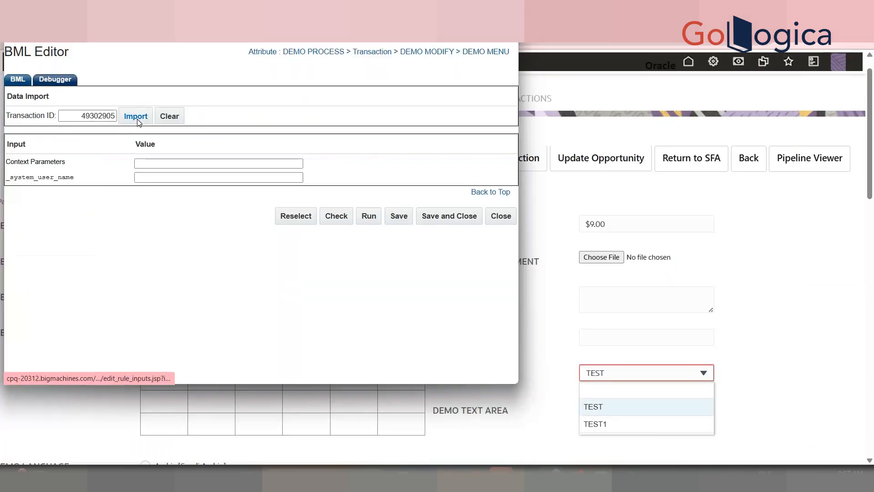
click(136, 118)
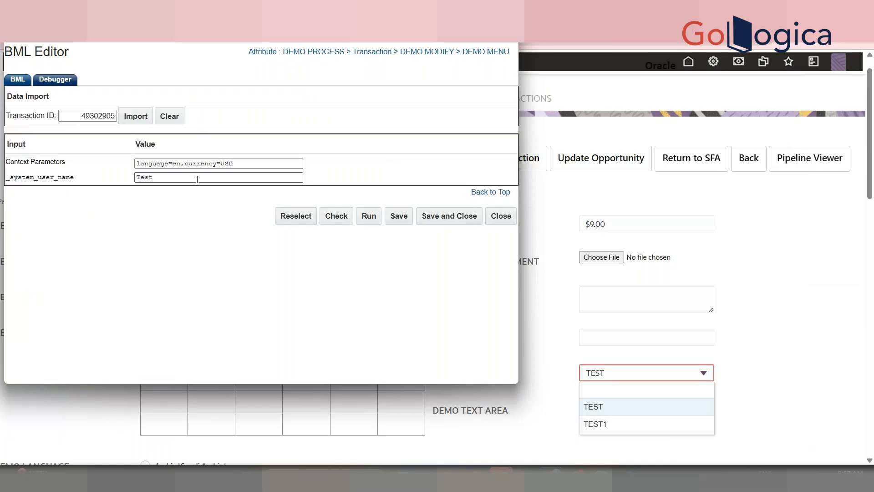
click(17, 79)
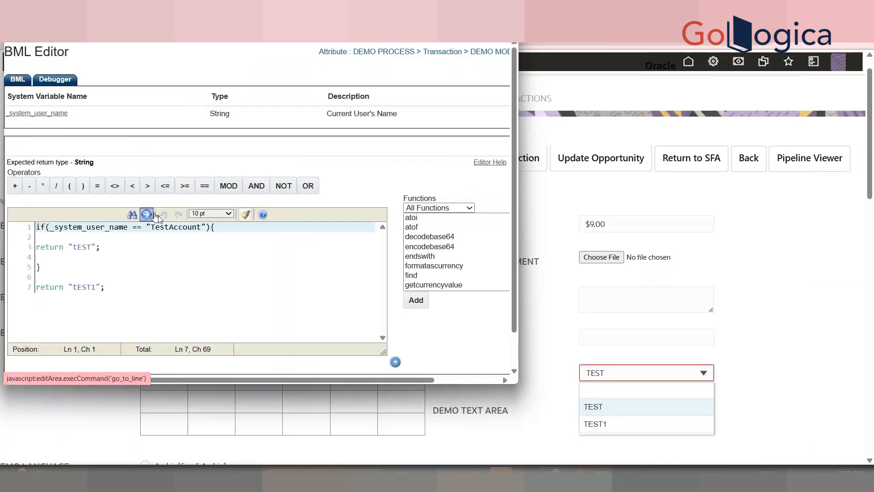
Change the function's _system_user_name condition to compare against "Test", and save and close the function.
click(199, 227)
key(BackSpace)
key(BackSpace)
key(BackSpace)
key(BackSpace)
key(BackSpace)
key(BackSpace)
key(BackSpace)
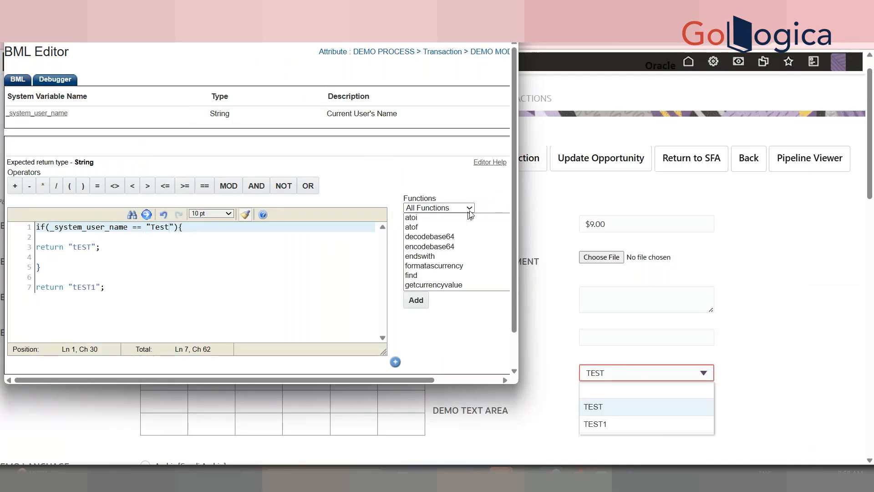
drag(505, 199, 511, 318)
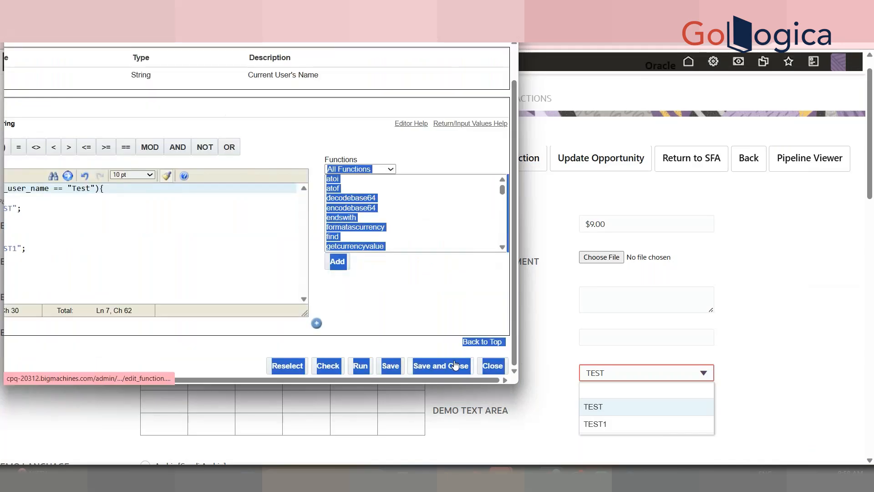
click(349, 259)
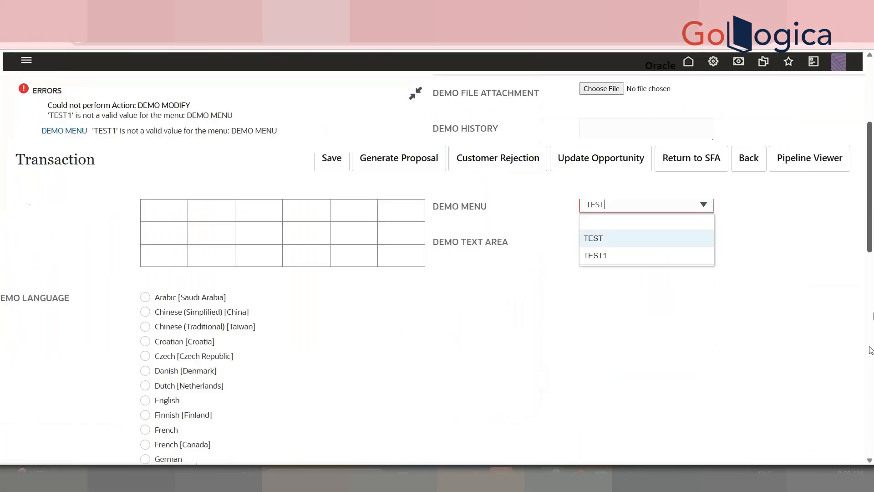
Leave the DEMO MENU attribute, return to the Administration Platform and deploy DEMO PROCESS through the Processes Quick Links.
scroll(870, 349, down, 10)
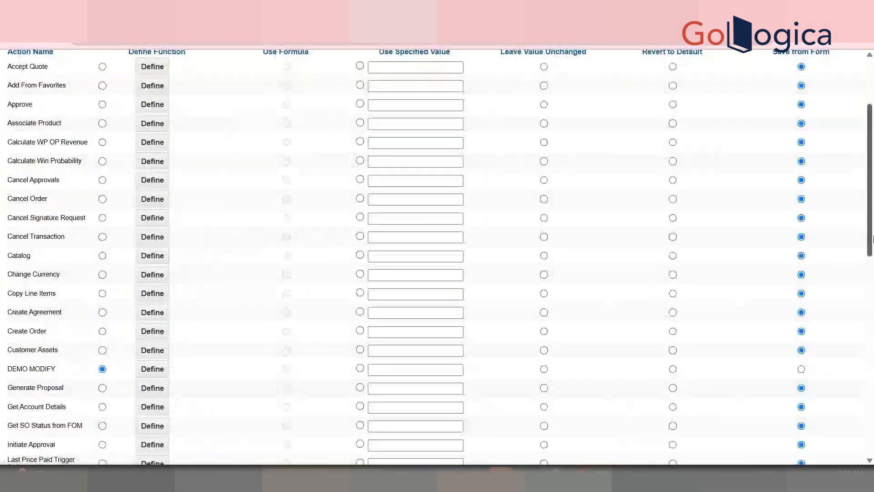
scroll(872, 239, down, 12)
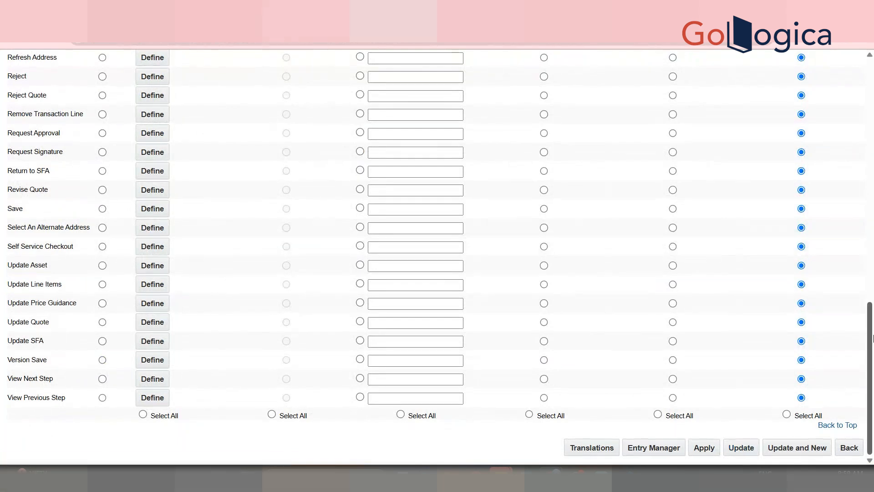
click(849, 448)
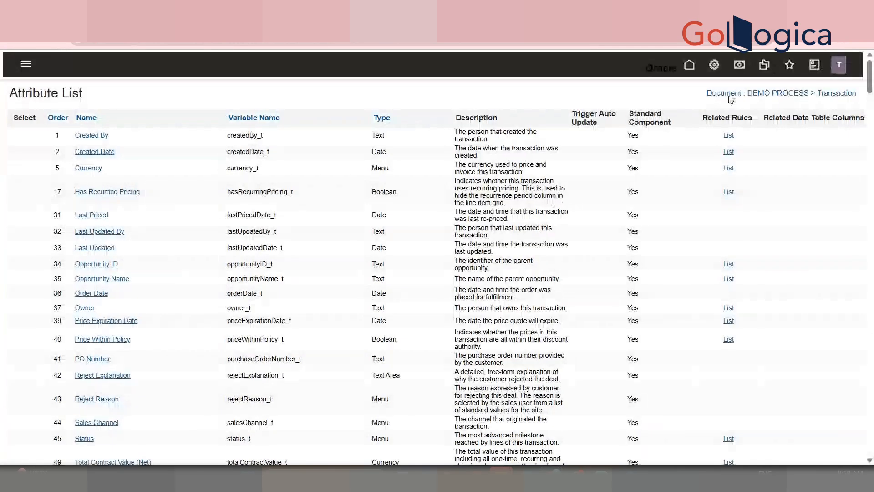
click(718, 64)
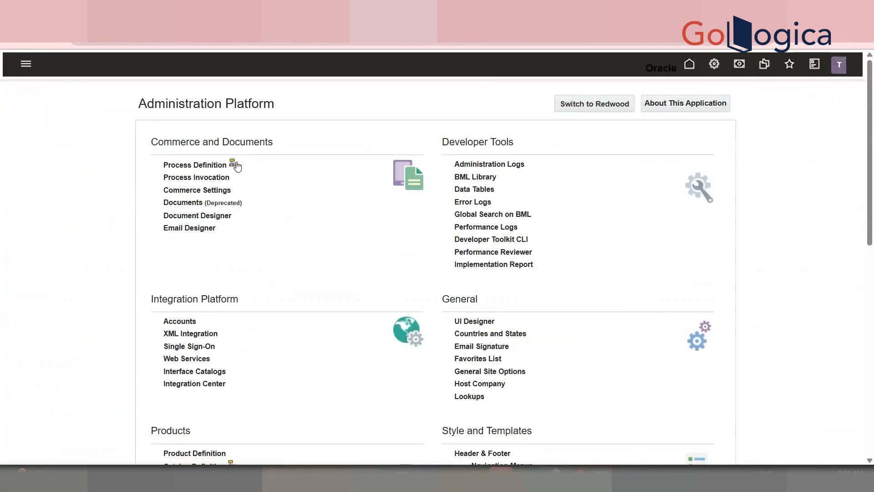
click(235, 165)
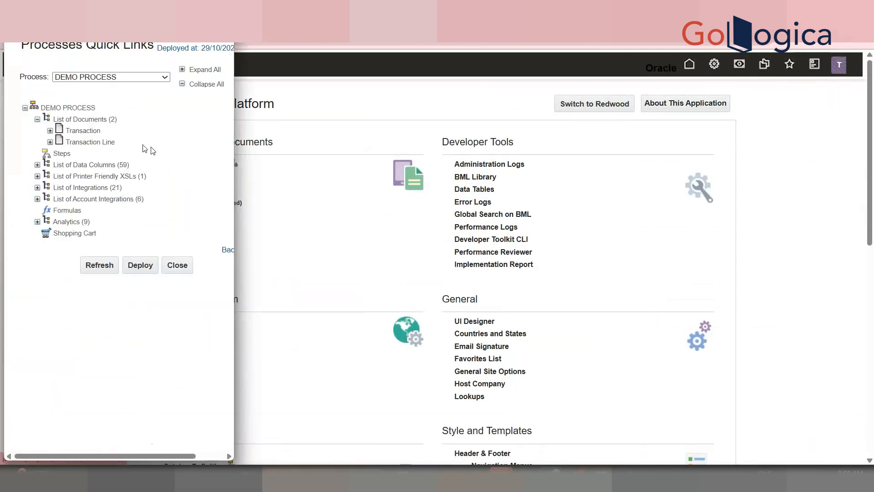
click(133, 77)
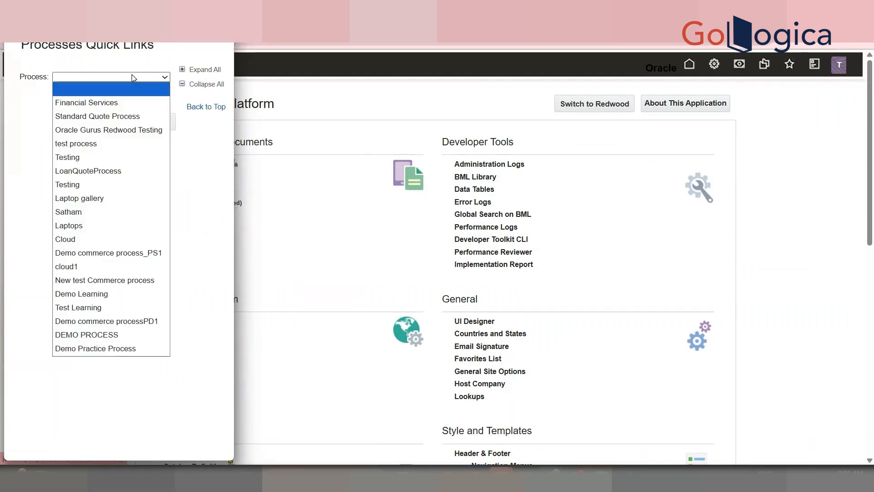
click(94, 334)
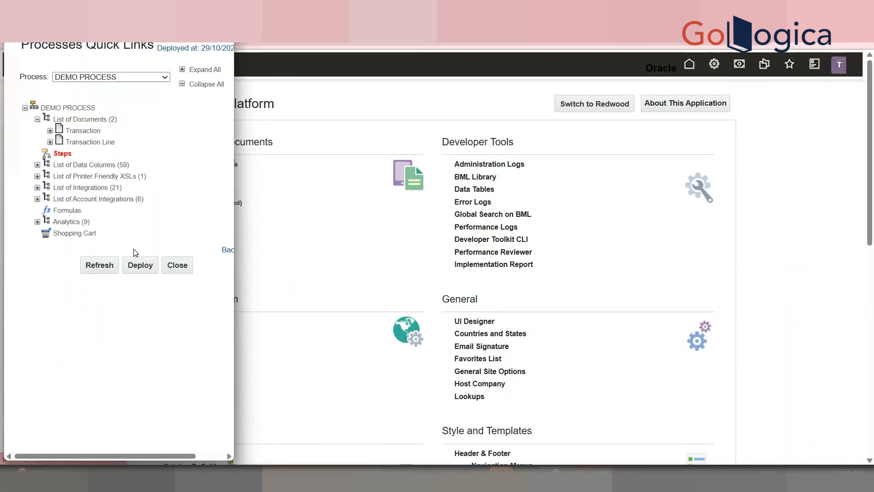
click(135, 263)
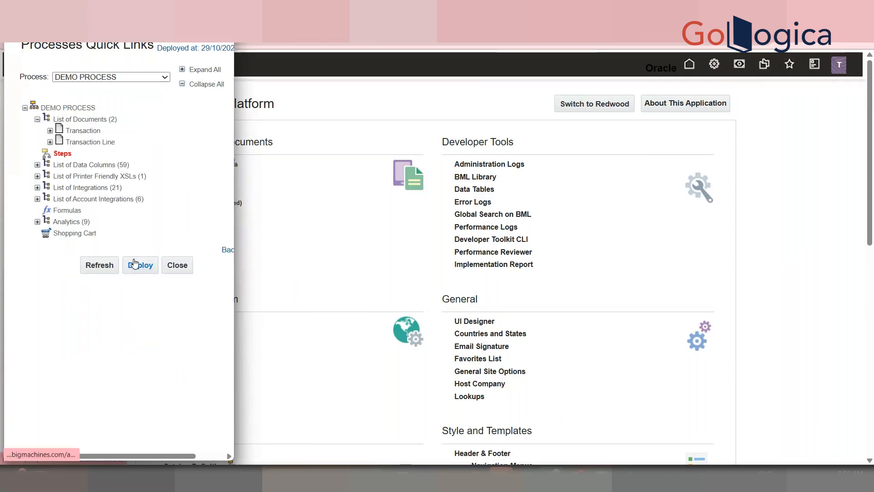
Refresh the Processes Quick Links to check the DEMO PROCESS deployment, and close them.
click(100, 264)
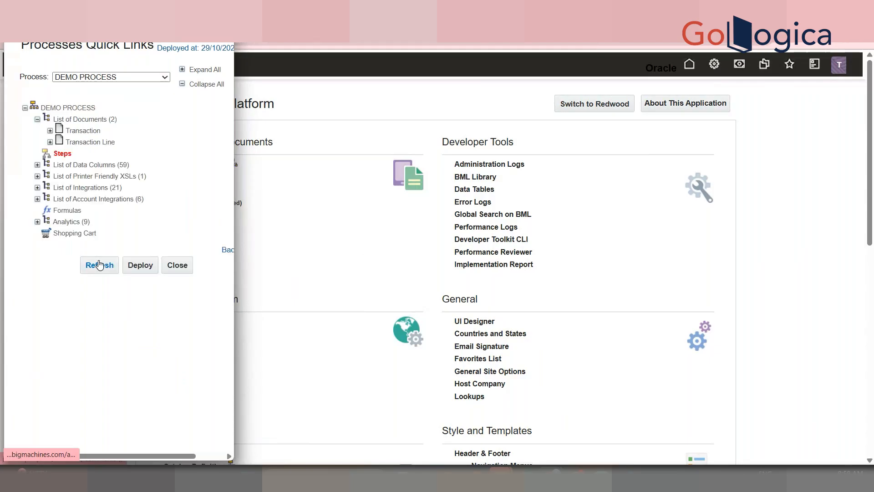
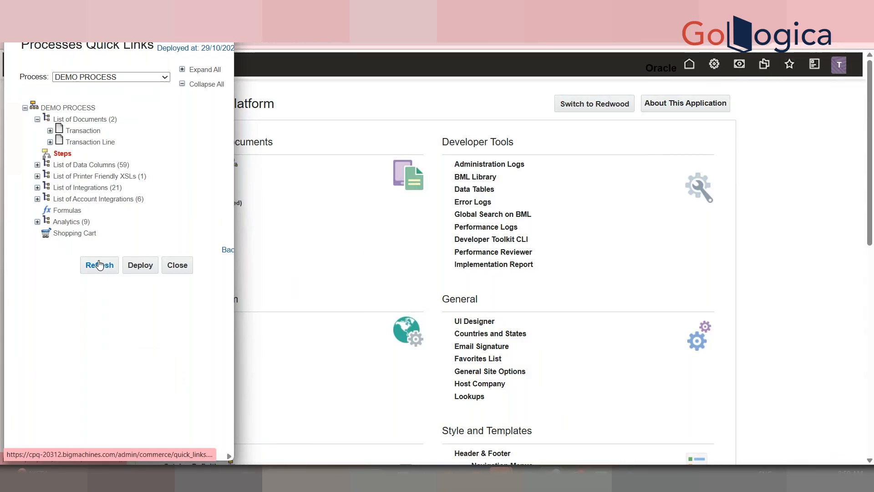
click(98, 265)
click(358, 157)
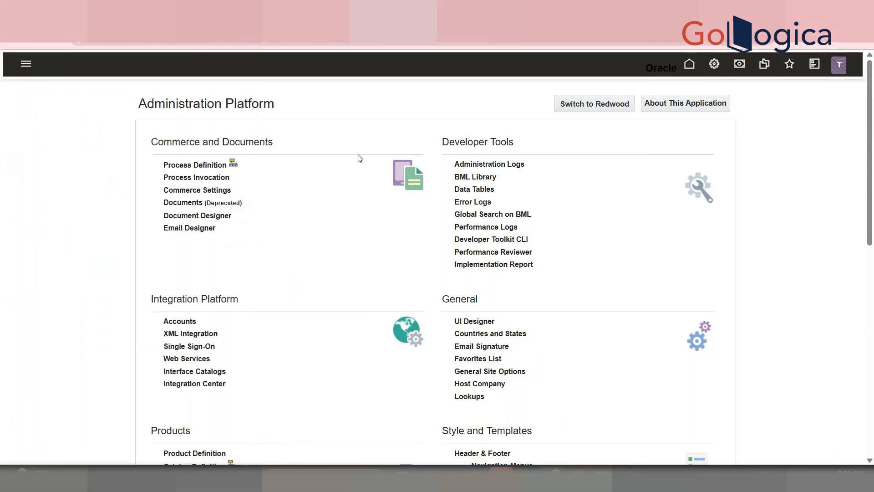
Return to the transaction and set its DEMO MENU field to the blank option.
click(51, 13)
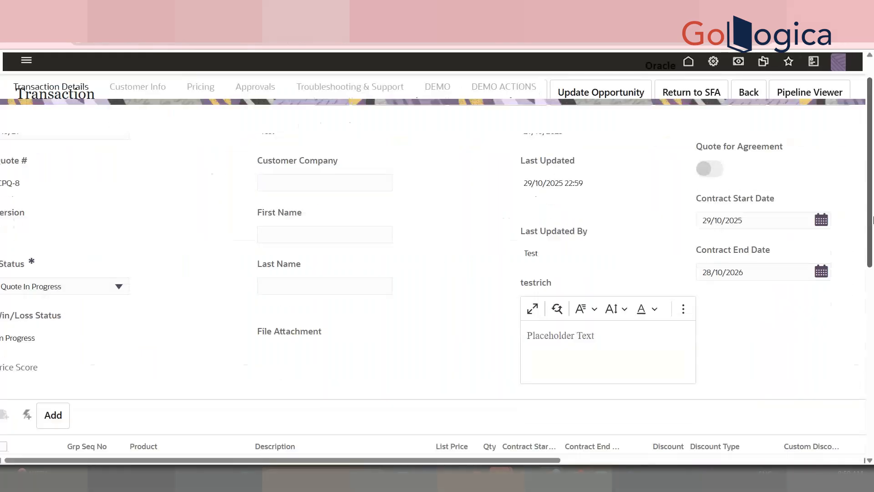
click(520, 129)
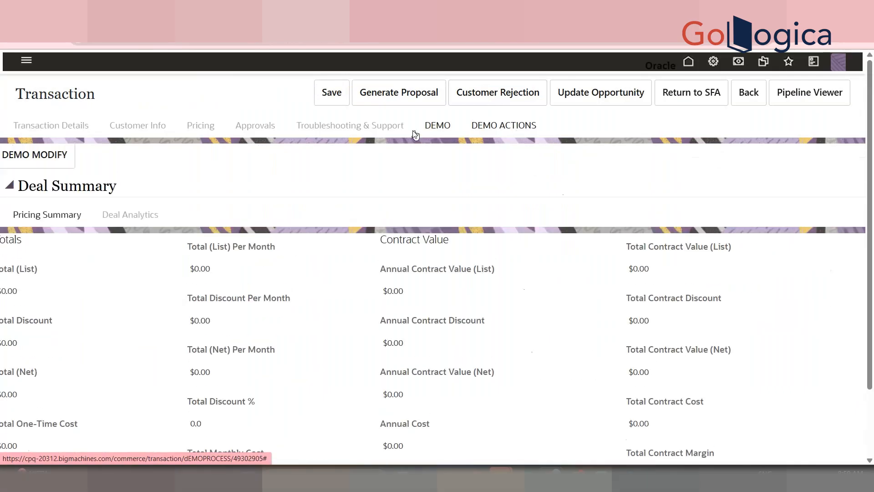
click(414, 132)
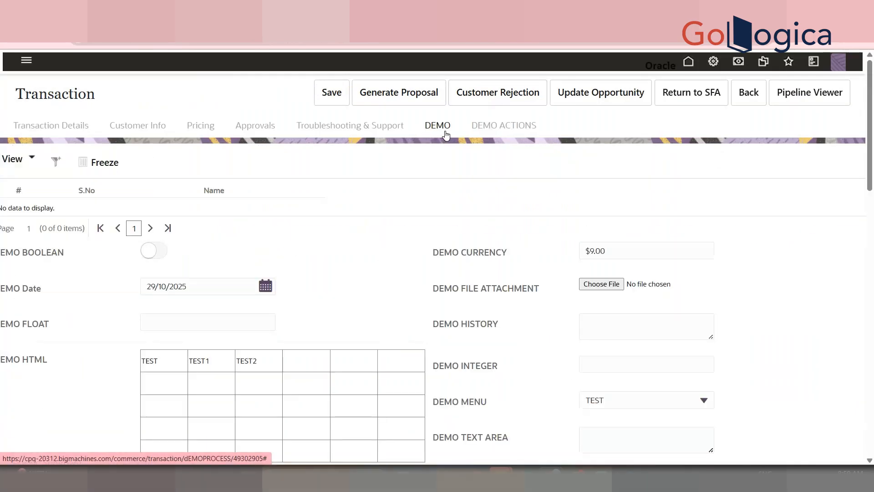
drag(870, 170, 872, 206)
click(623, 294)
click(620, 302)
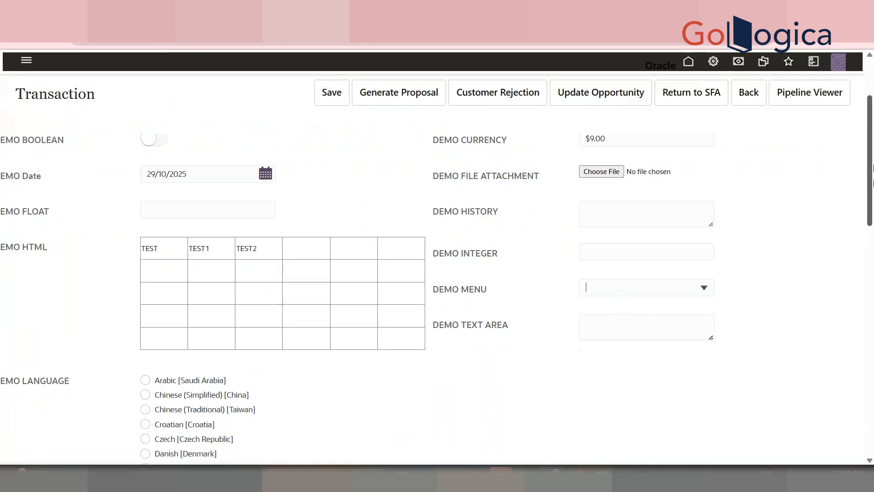
Run the DEMO MODIFY action from DEMO ACTIONS and check the DEMO MENU value and its options.
drag(872, 174, 872, 137)
click(528, 125)
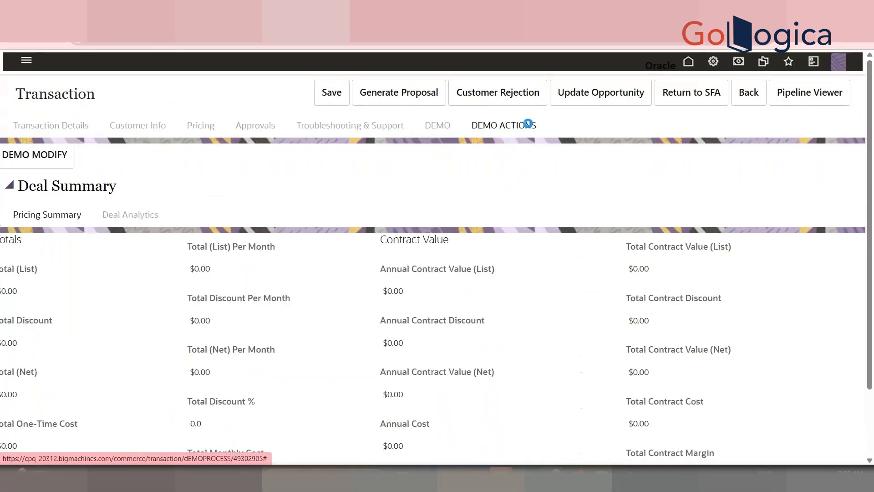
click(450, 135)
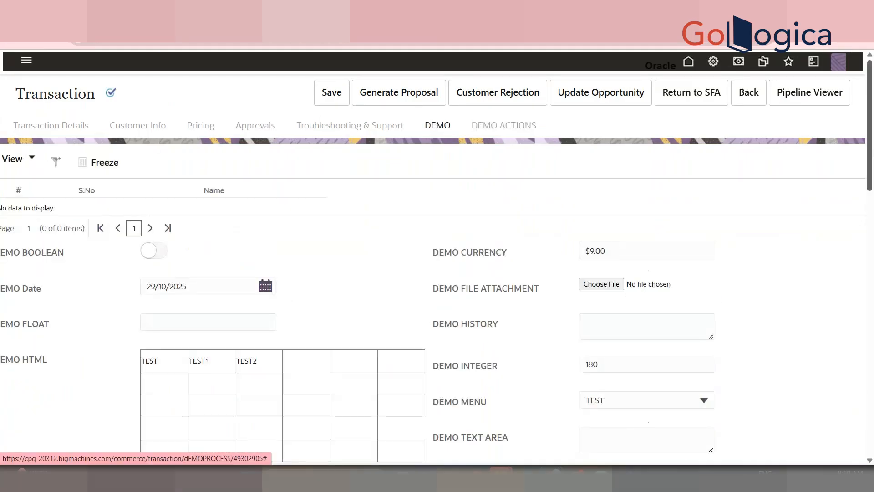
scroll(872, 153, down, 2)
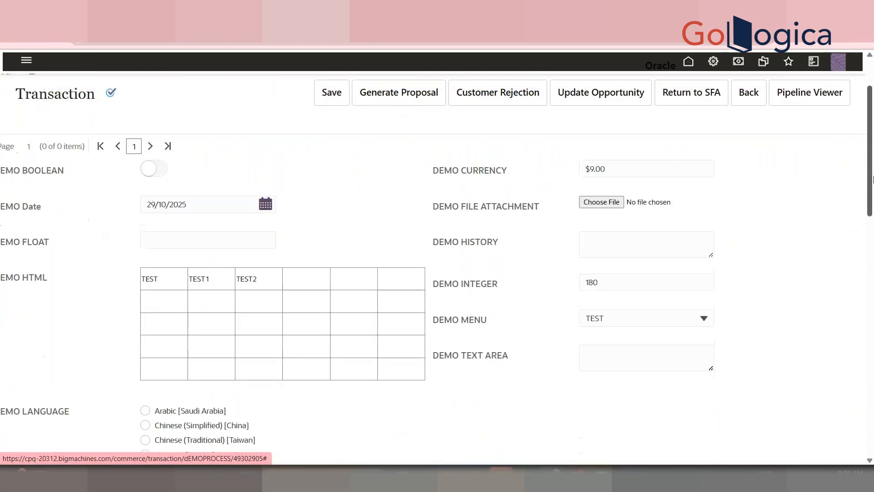
click(637, 316)
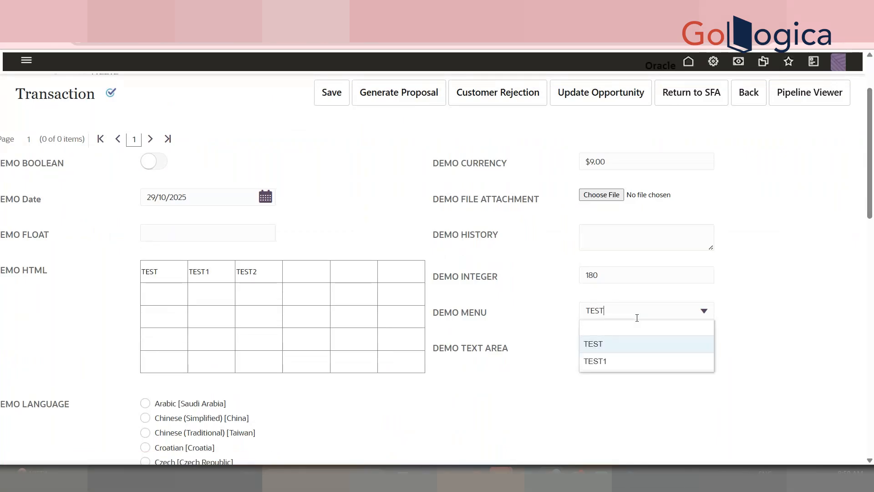
click(739, 277)
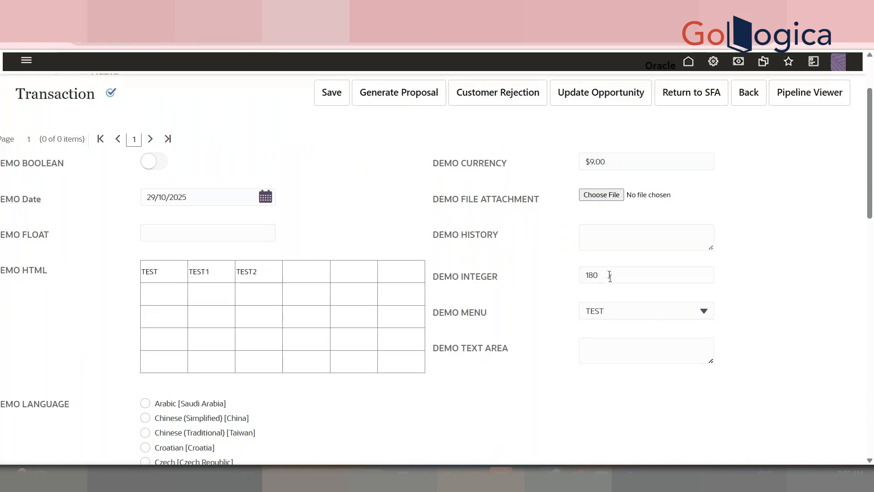
Compare the transaction's DEMO INTEGER value with the Modify line in the Notepad notes and the formula in Formula Management.
drag(606, 273, 578, 275)
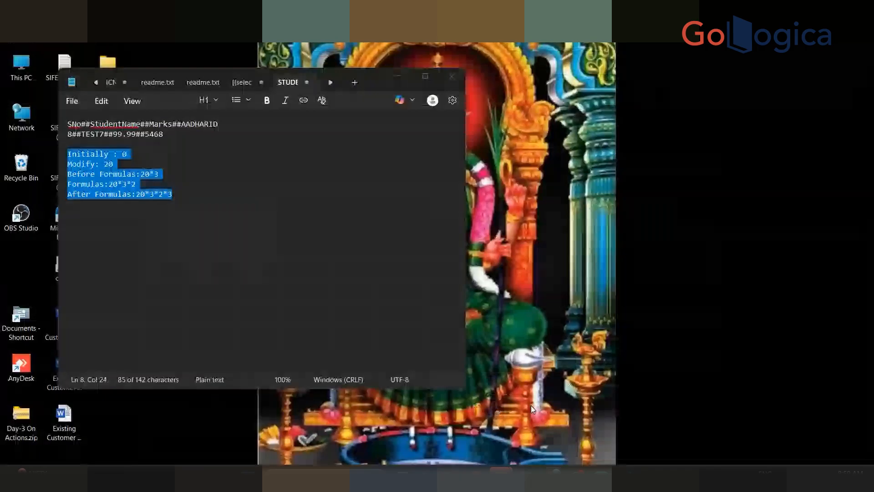
click(530, 405)
click(123, 163)
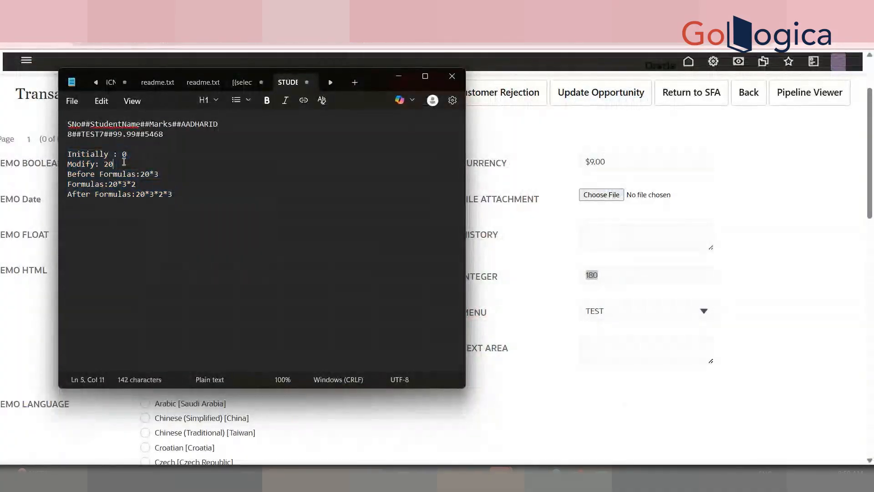
shift+click(107, 162)
drag(108, 163, 104, 165)
key(alt+Tab)
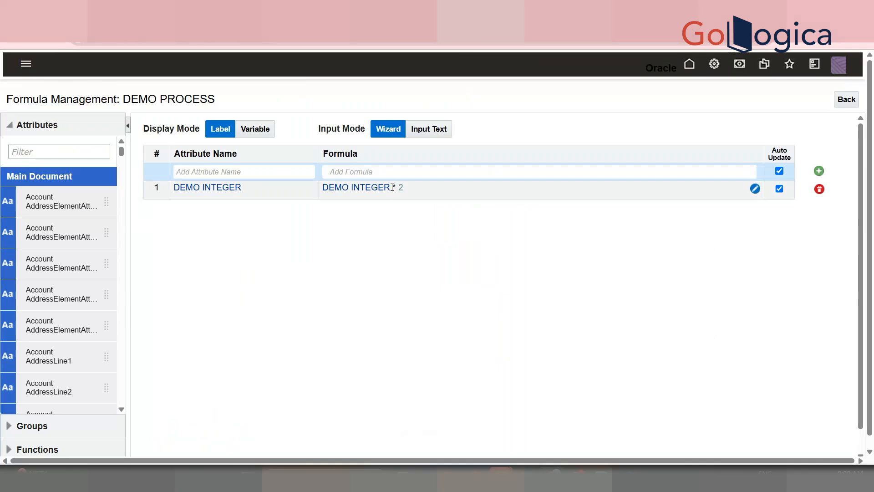
key(alt+Tab)
Review the Modify, Before Formulas, Formulas and After Formulas calculations in the Notepad notes, following each multiplication factor.
click(165, 173)
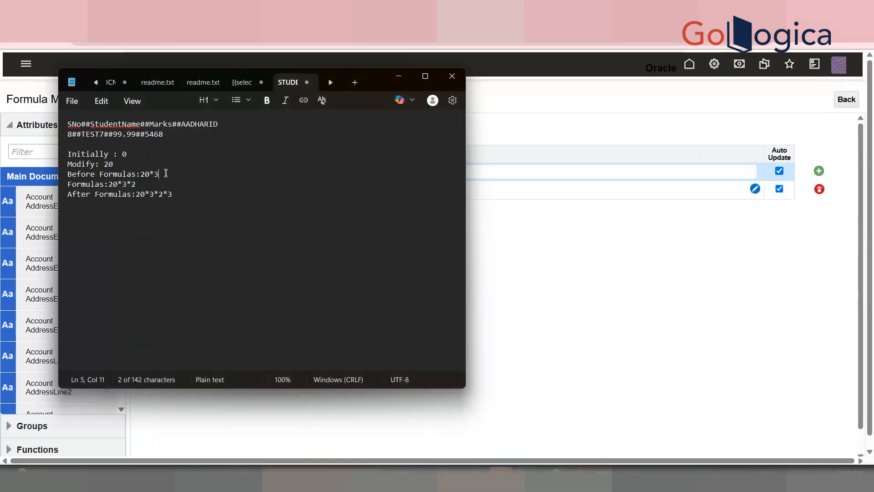
drag(165, 173, 144, 174)
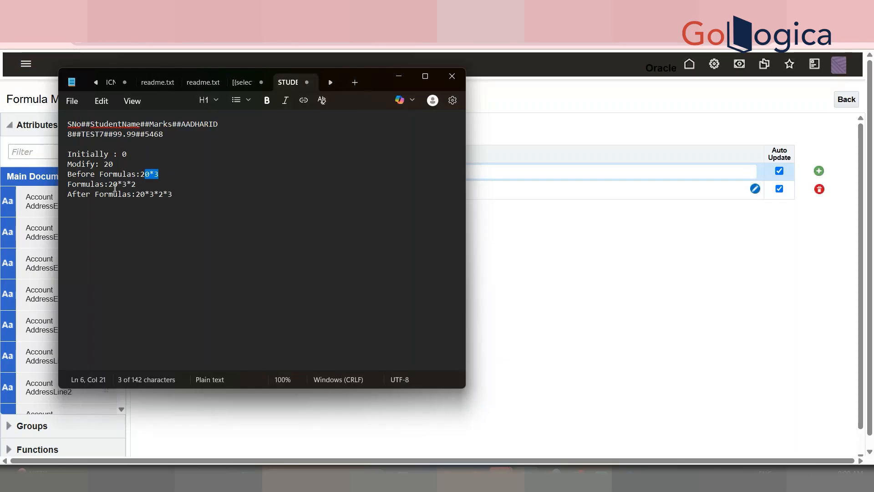
drag(137, 185, 114, 186)
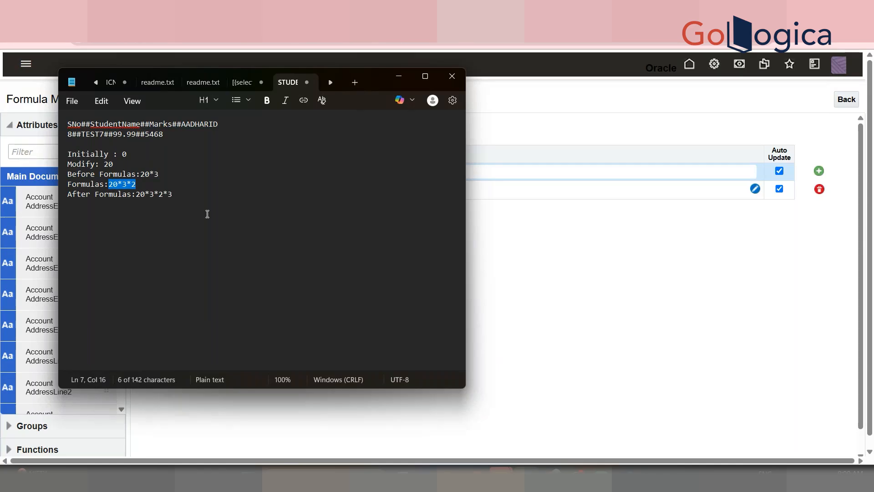
drag(114, 164, 103, 163)
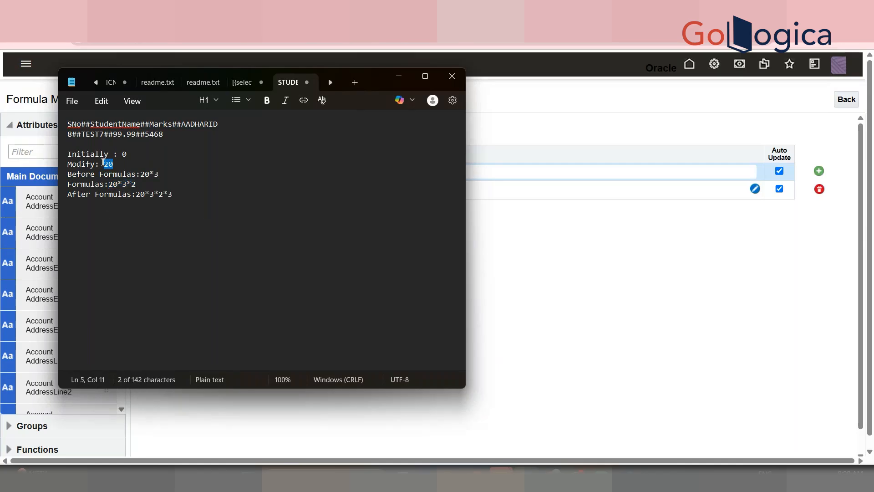
drag(159, 174, 141, 174)
click(122, 186)
drag(127, 187, 128, 187)
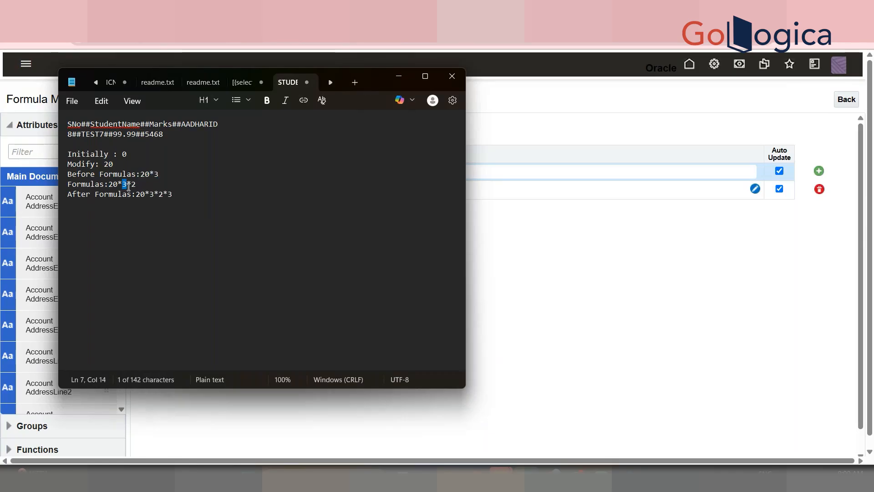
click(134, 186)
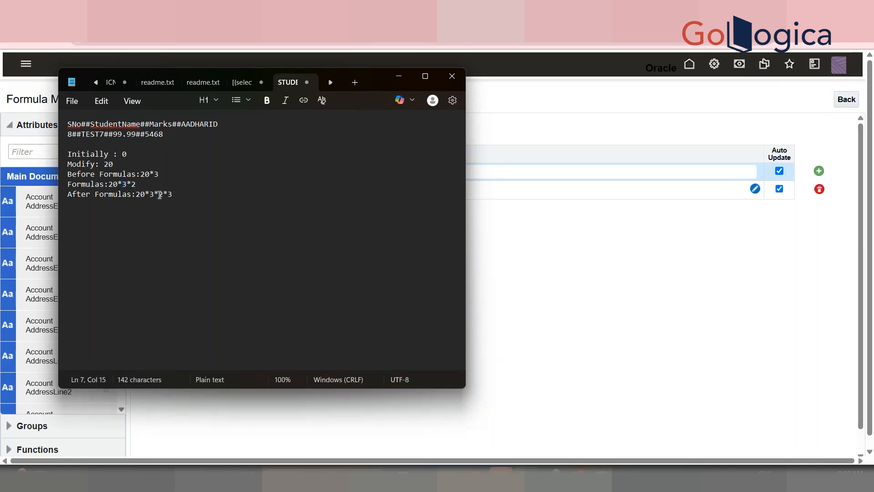
mouse_move(156, 194)
mouse_down()
mouse_move(137, 196)
mouse_move(156, 175)
mouse_move(163, 181)
mouse_up()
click(138, 196)
click(176, 195)
click(137, 188)
drag(139, 187, 76, 185)
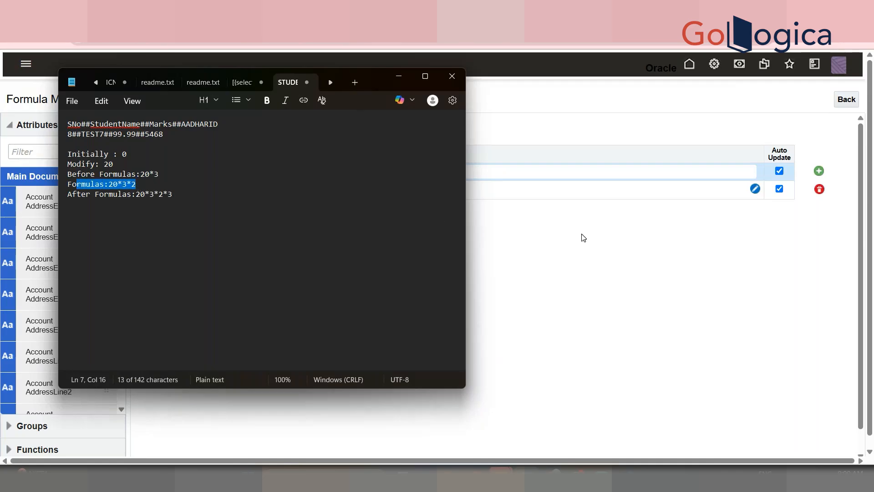
Return to Formula Management for DEMO PROCESS and delete the DEMO INTEGER formula.
click(583, 237)
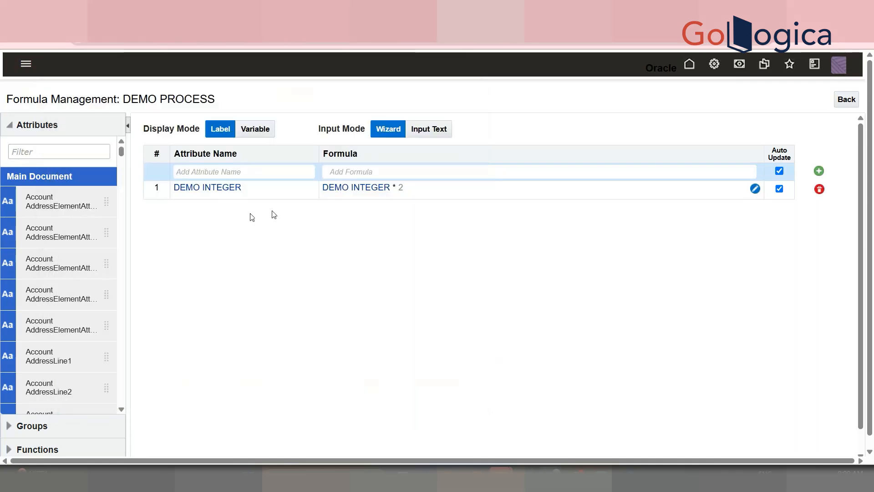
click(393, 9)
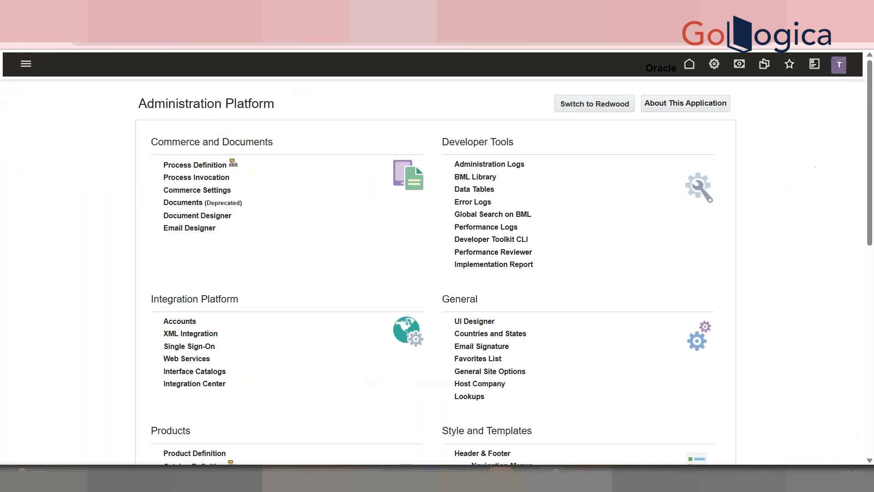
click(478, 9)
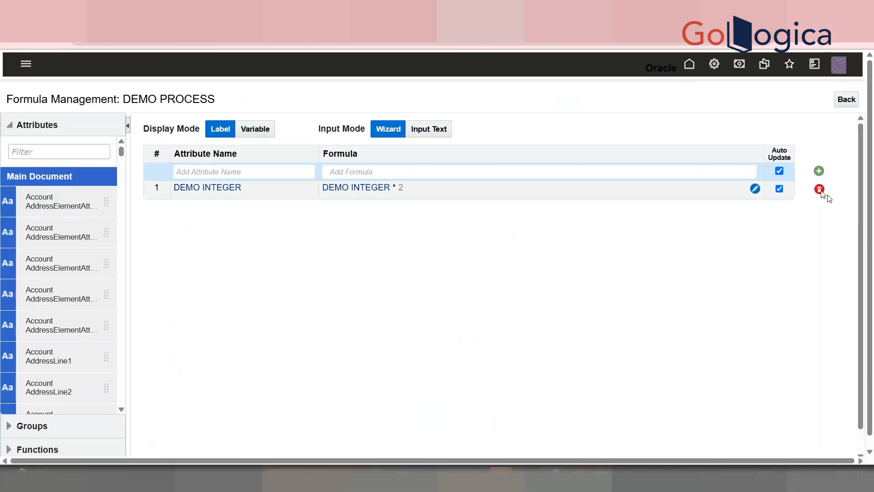
click(819, 189)
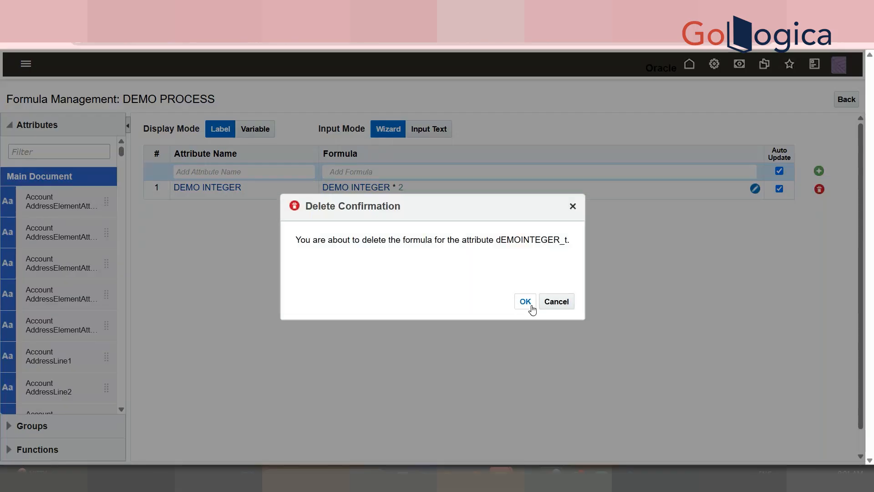
click(530, 302)
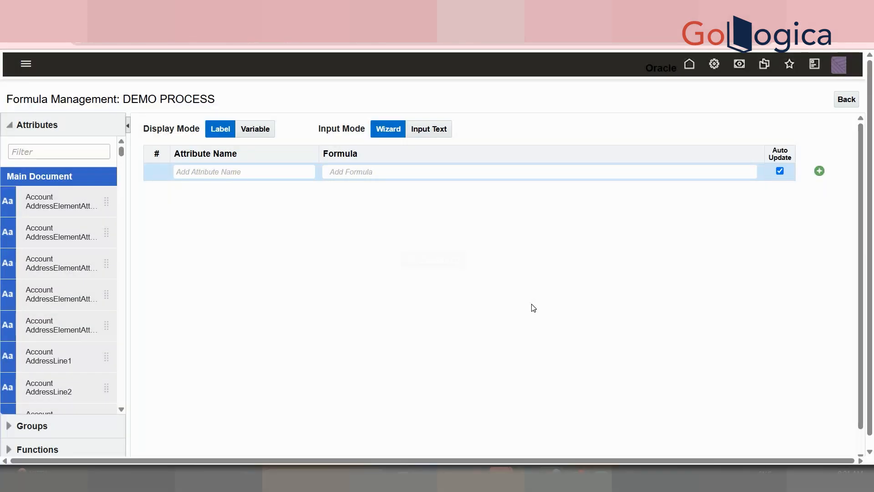
Leave Formula Management, open the Deployment Center for DEMO PROCESS and add a Deploy event without a confirmation email.
click(845, 101)
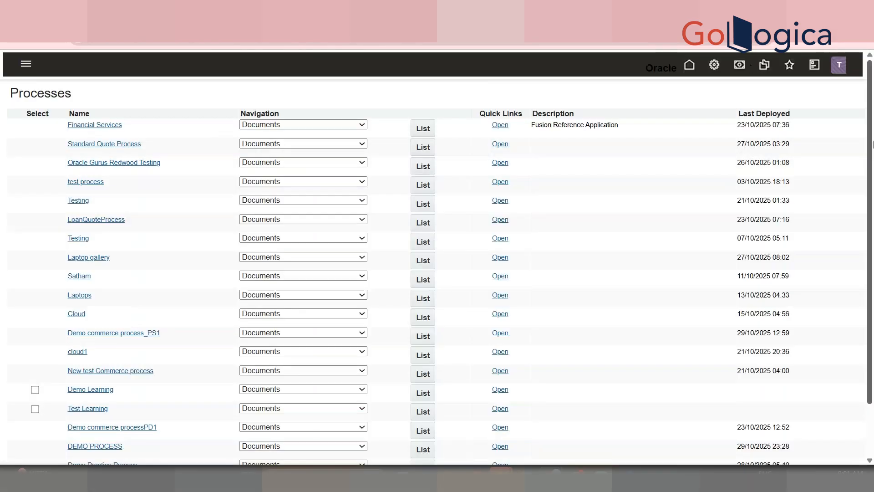
scroll(463, 379, down, 3)
click(326, 445)
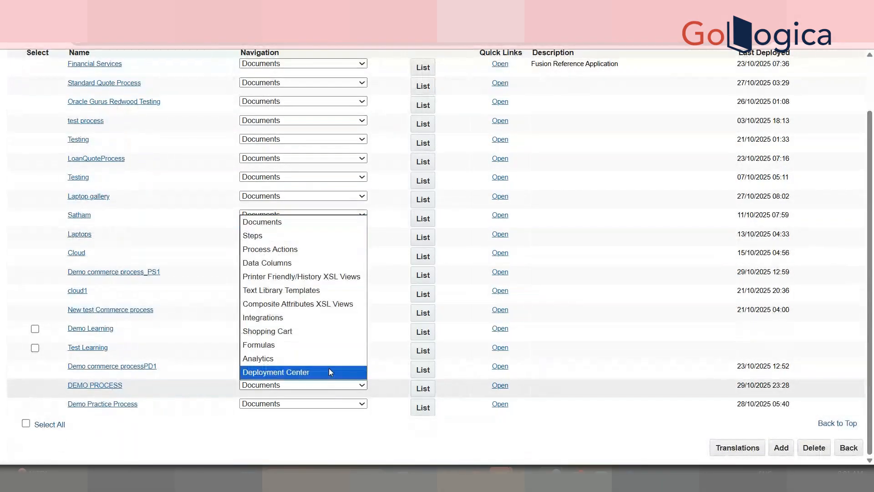
click(328, 372)
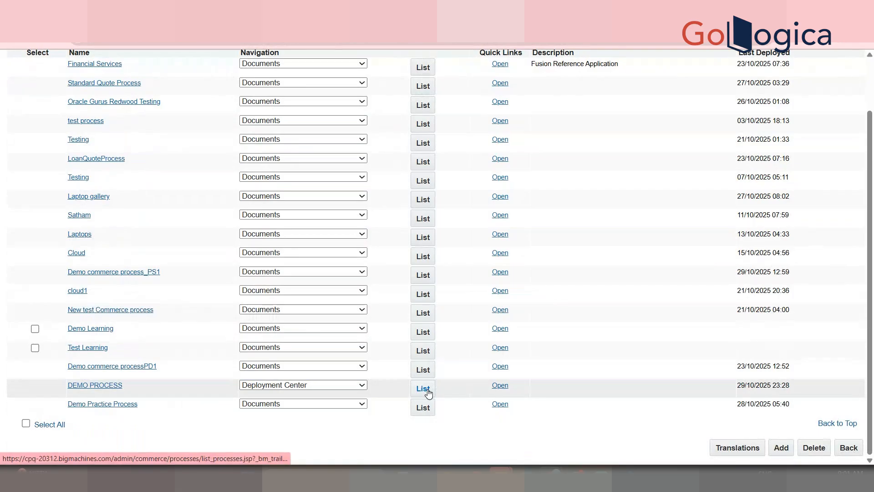
click(423, 388)
click(830, 132)
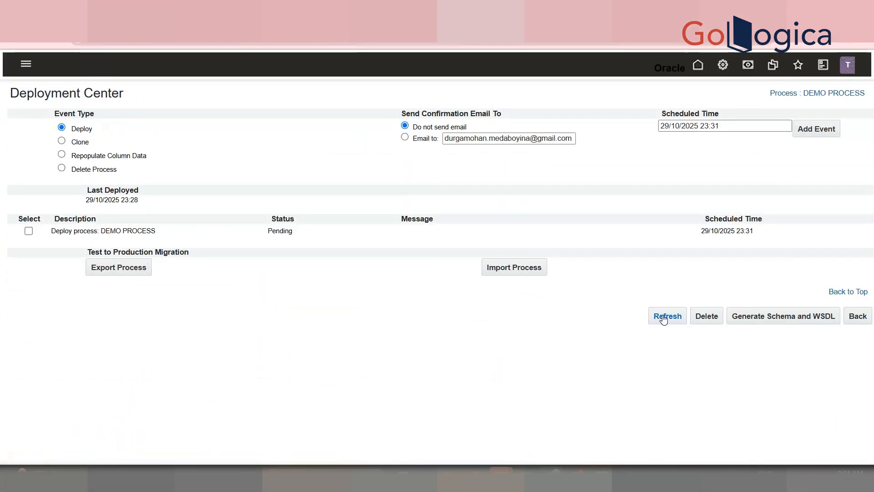
Refresh the Deployment Center event list repeatedly to monitor the DEMO PROCESS deployment.
click(664, 318)
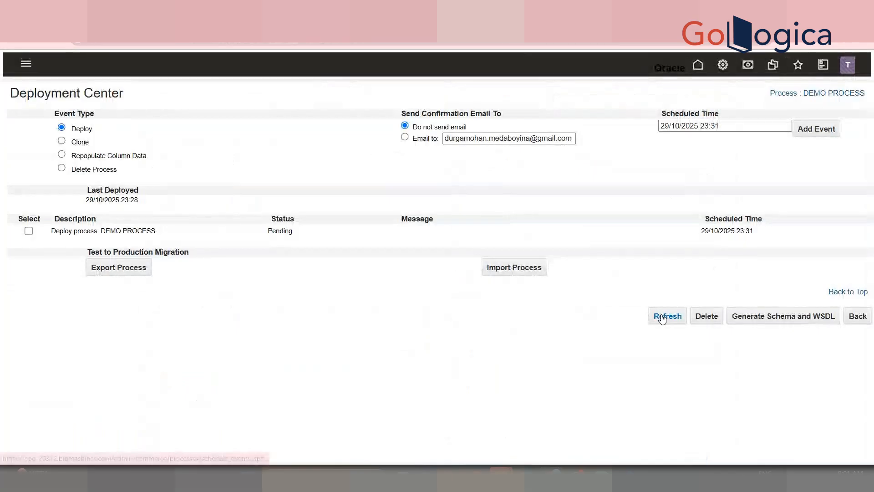
click(663, 318)
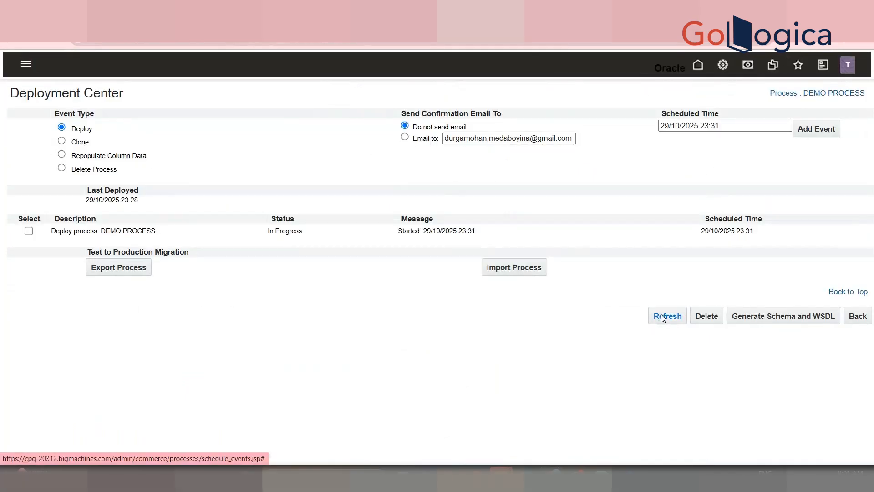
click(663, 318)
click(664, 318)
click(663, 317)
click(662, 318)
click(662, 318)
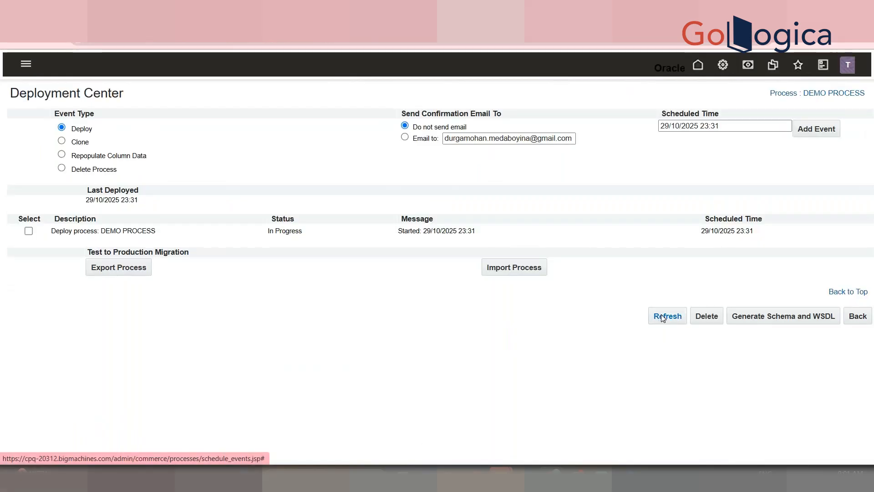
click(662, 318)
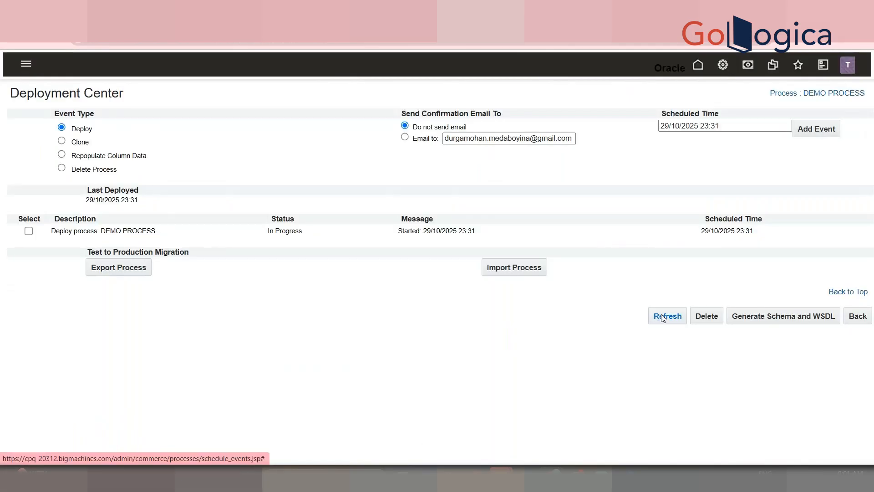
click(662, 318)
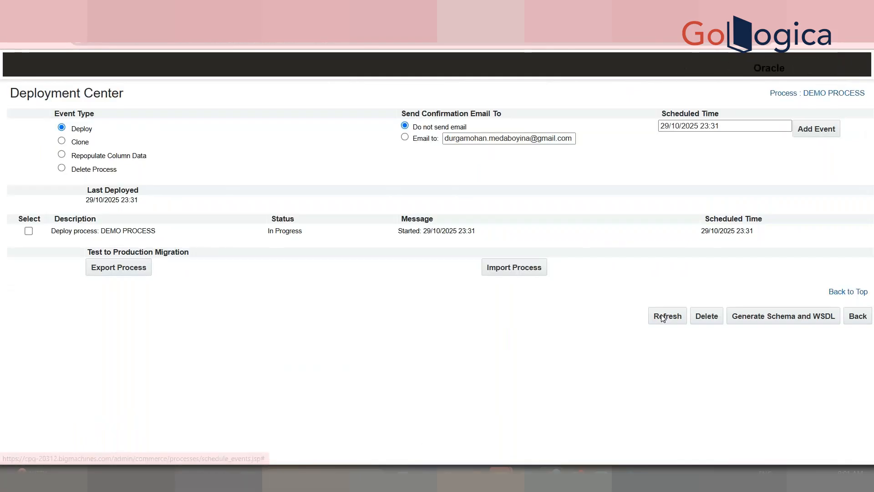
click(663, 318)
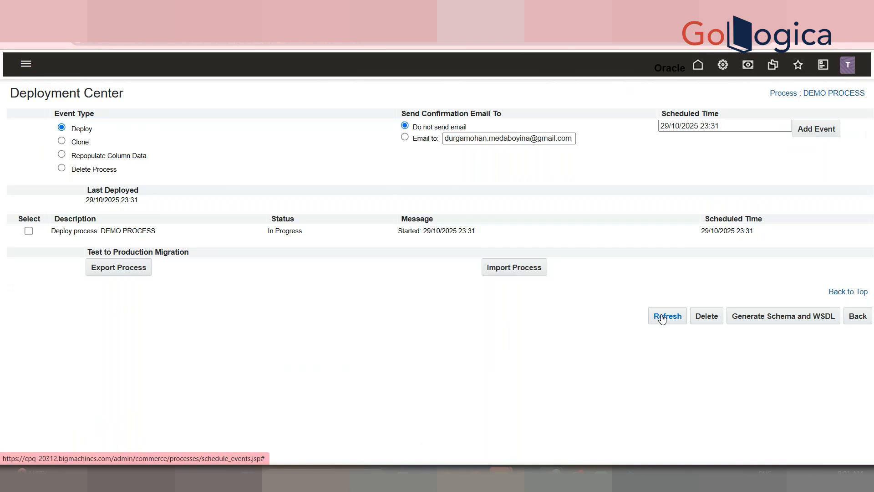
click(662, 317)
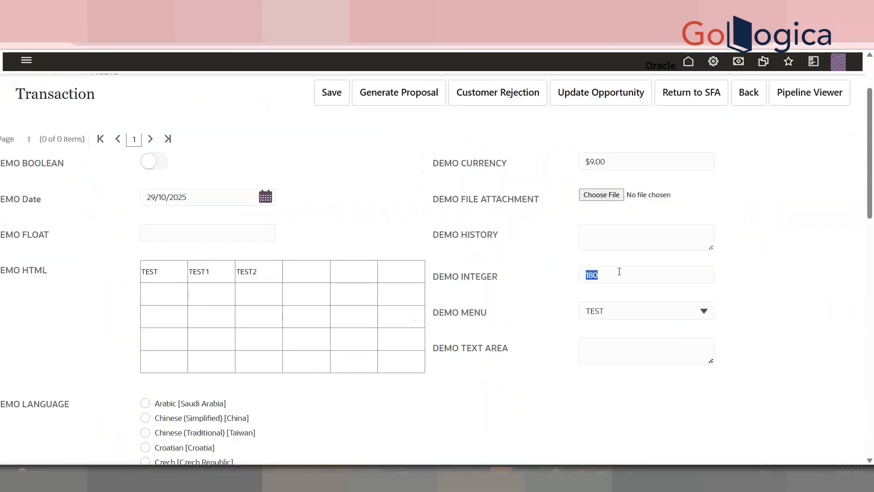
Return to the transaction, clear DEMO INTEGER, and reload the page to reach the DEMO ACTIONS section.
key(BackSpace)
scroll(873, 145, up, 2)
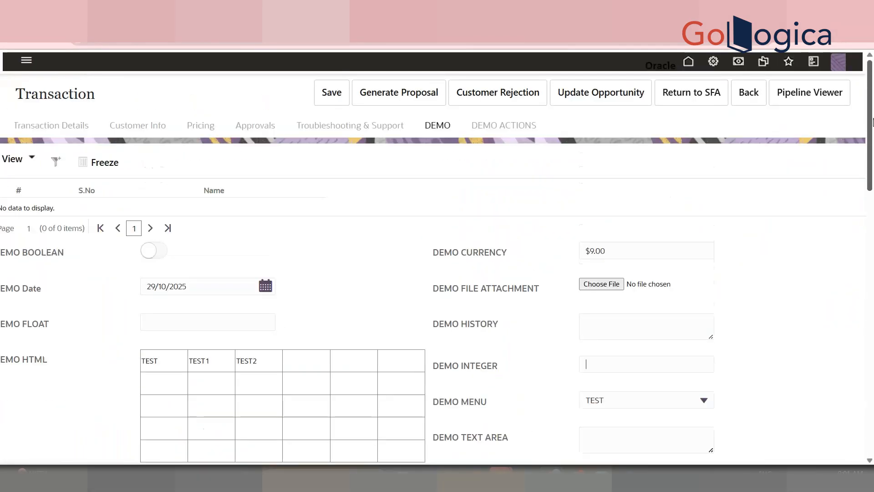
scroll(873, 145, down, 10)
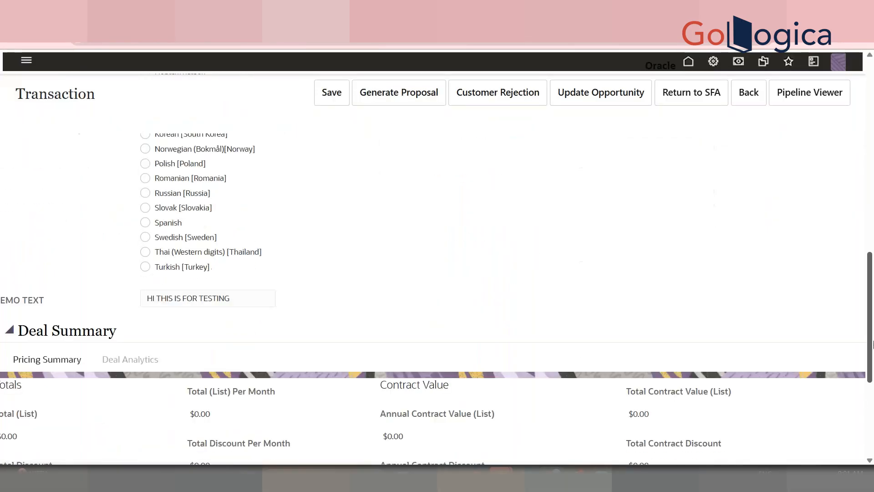
scroll(873, 280, up, 10)
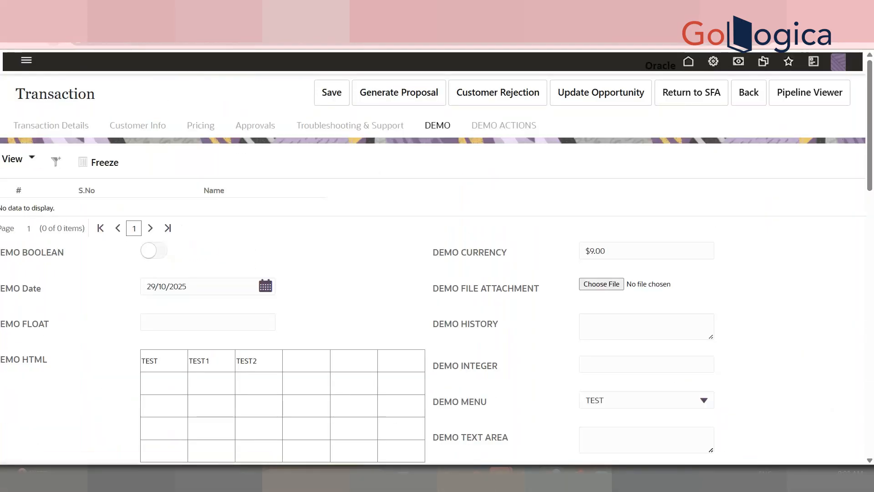
key(F5)
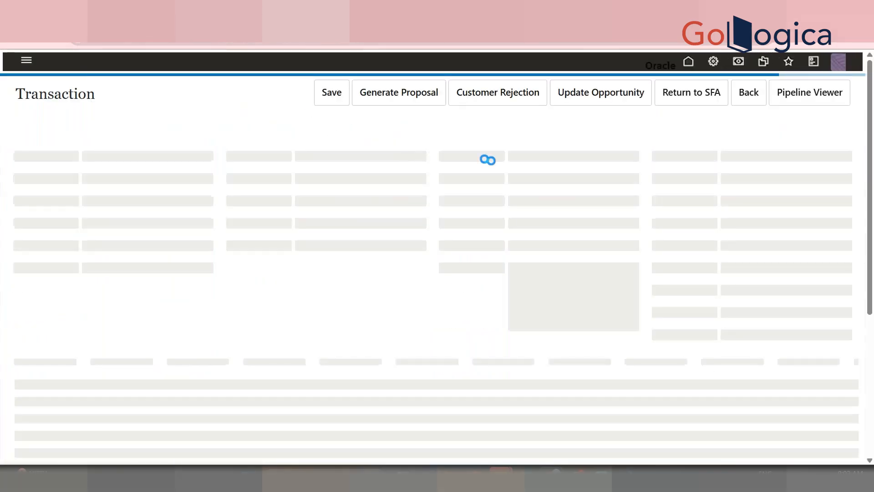
click(504, 125)
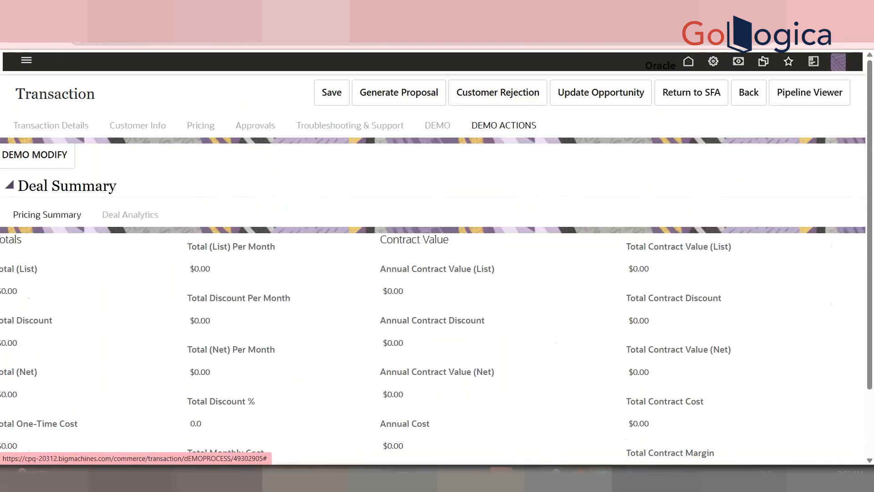
Switch to the Notepad notes and delete the Formulas:20*3*2 line.
click(560, 477)
click(319, 242)
drag(206, 199, 64, 196)
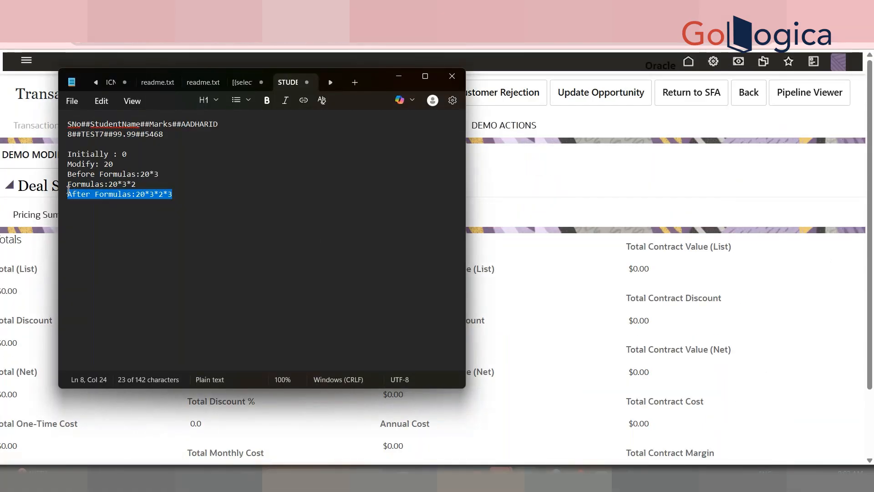
click(133, 187)
drag(149, 185, 69, 182)
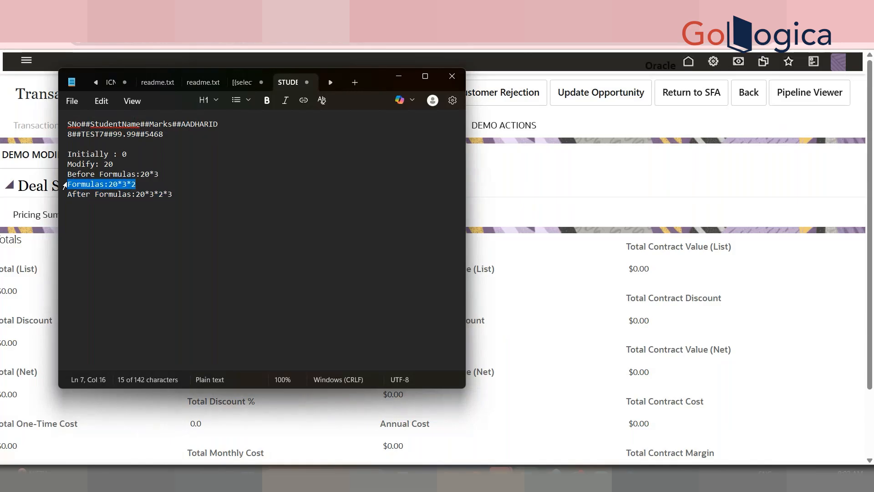
key(BackSpace)
key(BackSpace)
Change the After Formulas calculation in the notes to 20*3*3 and check it against the Modify and Before Formulas lines.
drag(152, 187, 57, 157)
click(178, 187)
click(153, 187)
key(Delete)
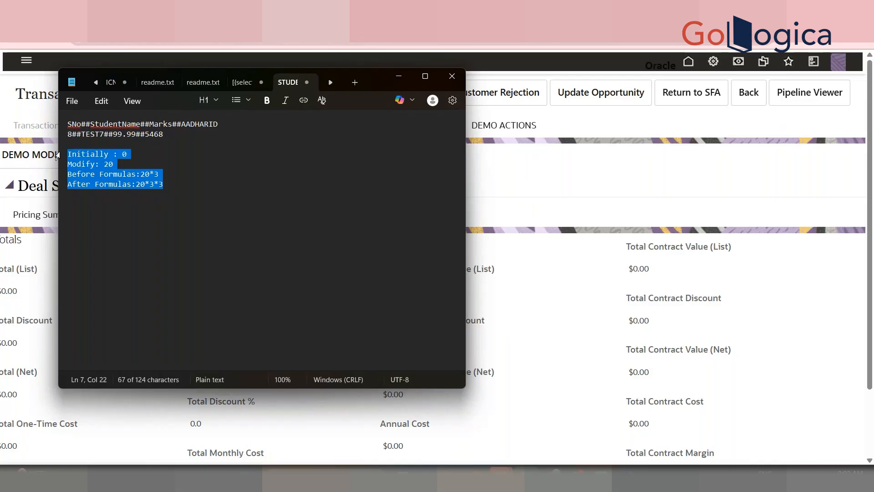
click(110, 165)
drag(159, 175, 132, 184)
click(159, 186)
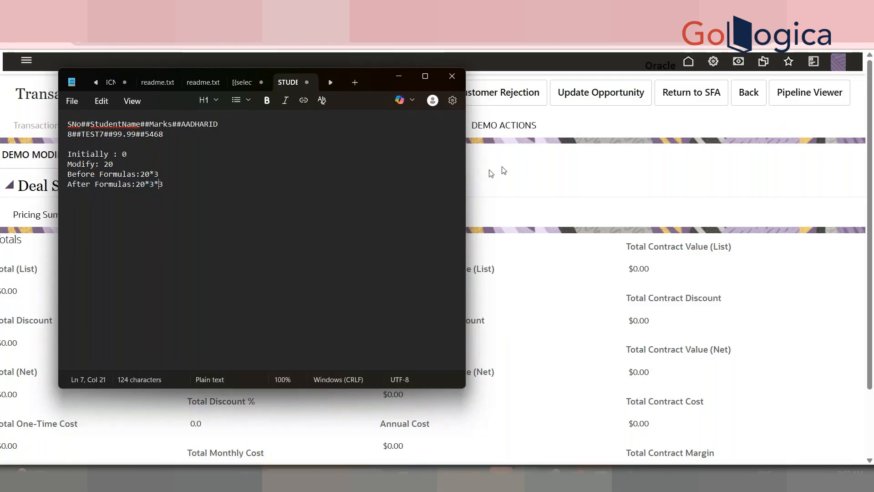
Run DEMO MODIFY on the transaction and check the DEMO INTEGER value in the DEMO section.
click(546, 161)
click(54, 170)
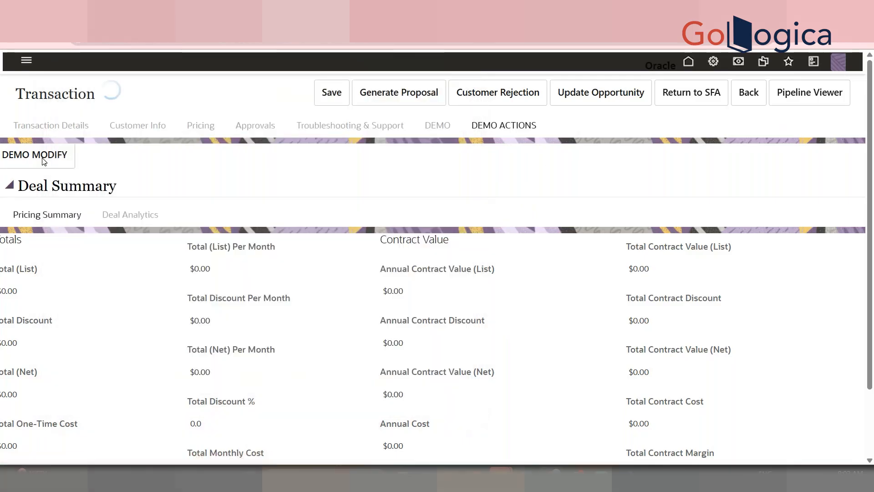
click(428, 126)
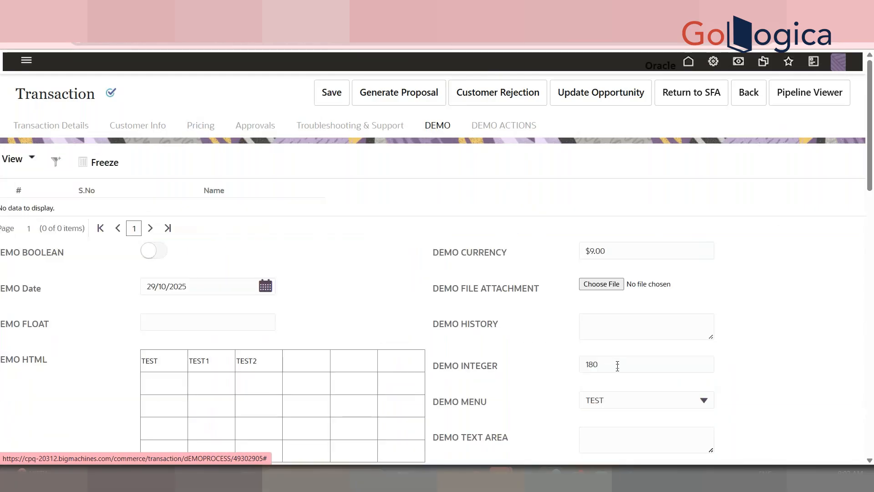
drag(599, 369, 517, 373)
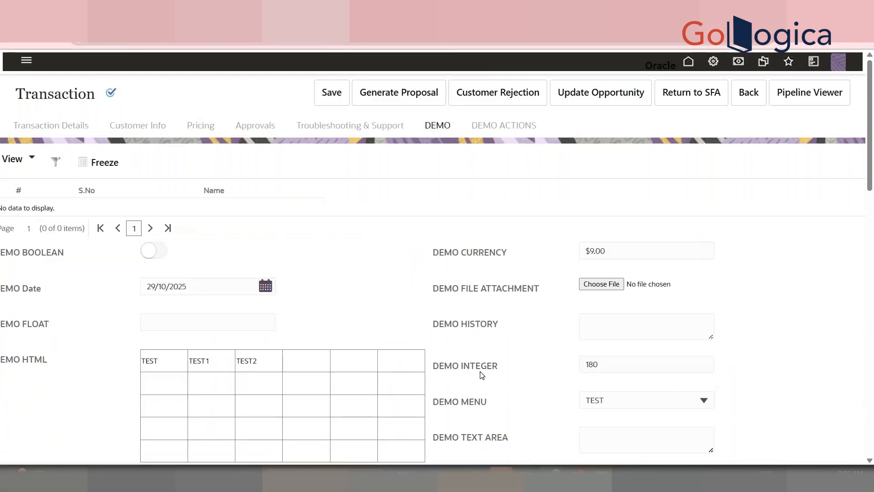
click(591, 367)
drag(616, 365, 573, 369)
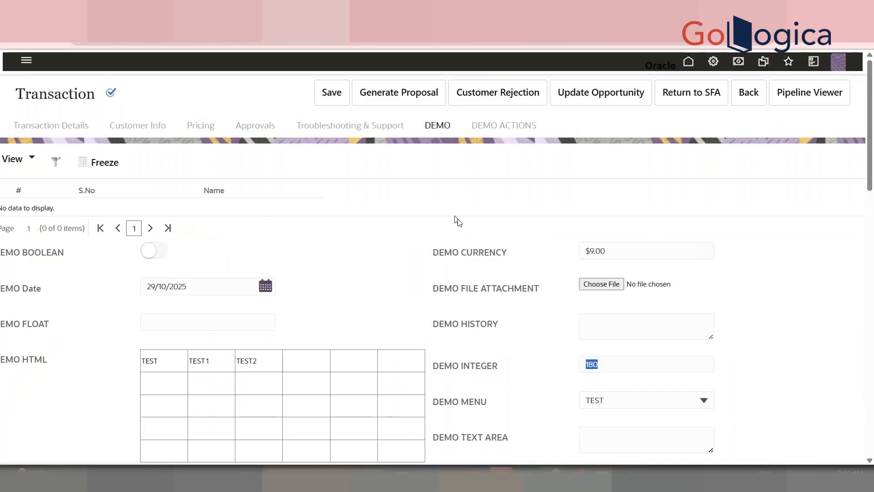
Return to administration and, through DEMO PROCESS's document list, open the list of actions for the Transaction document.
click(387, 10)
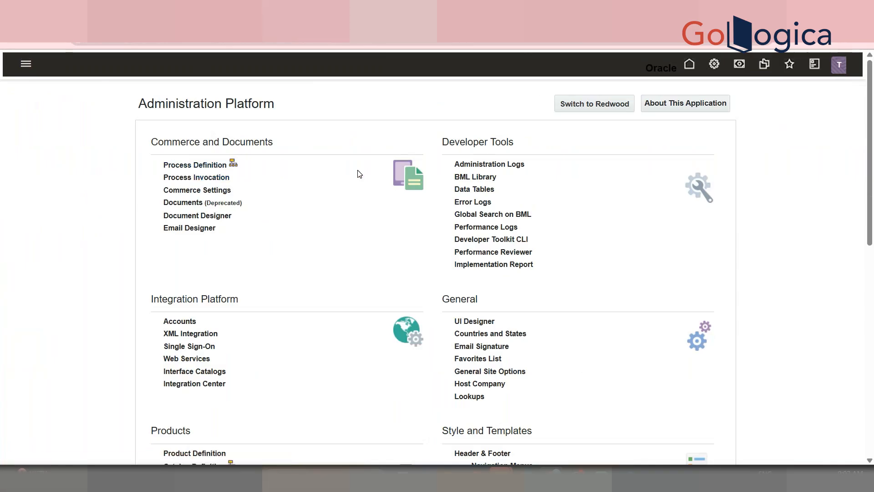
scroll(415, 371, down, 2)
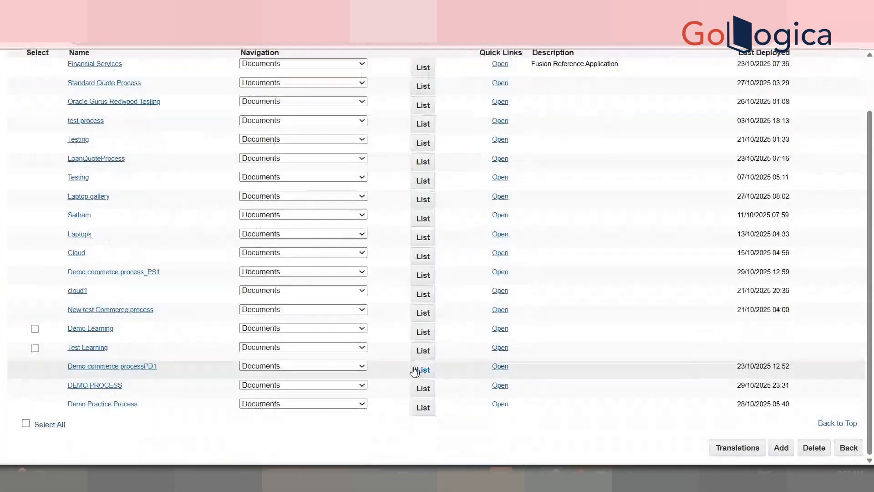
click(424, 389)
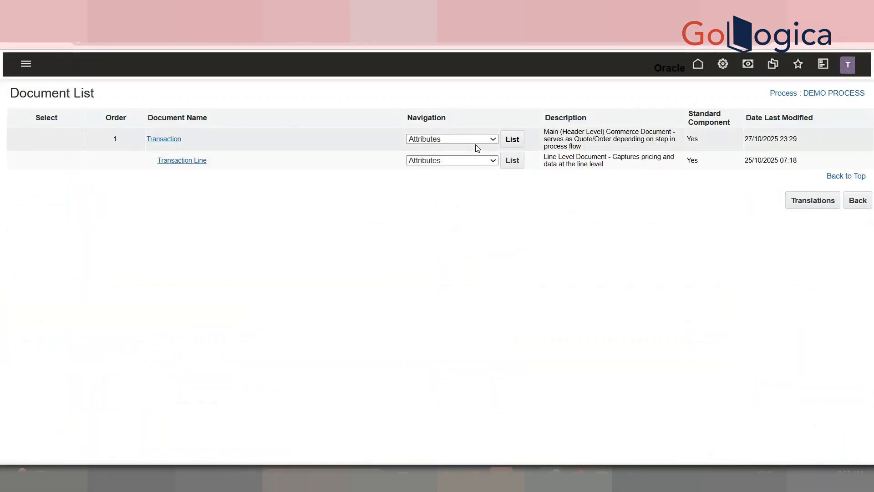
click(475, 140)
click(460, 164)
click(519, 143)
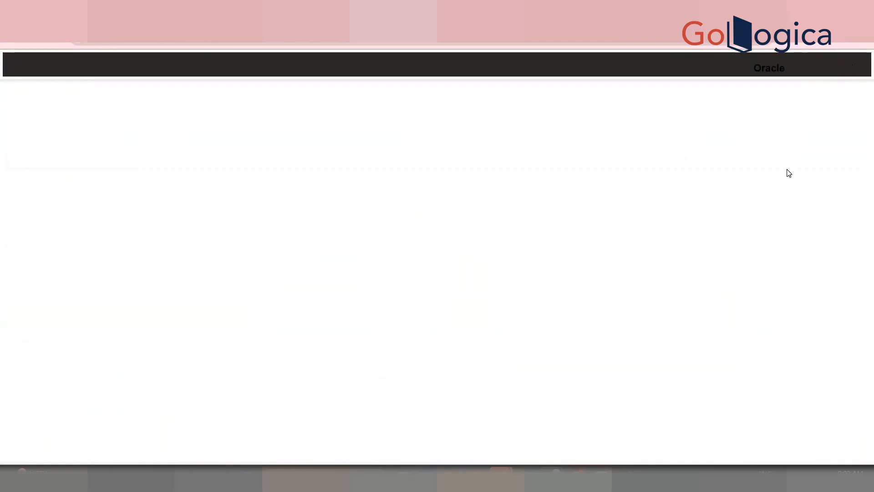
Find the DEMO MODIFY action in the action list by searching for "DEMO MO" and open it.
drag(870, 146, 873, 442)
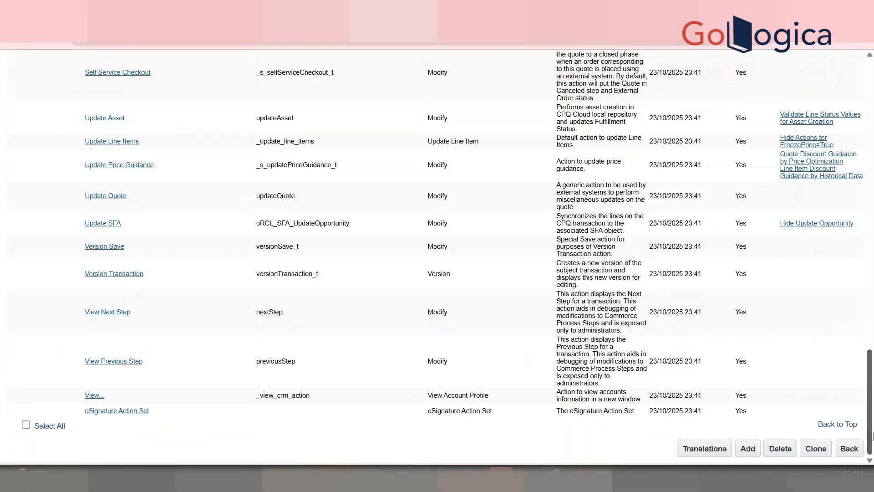
key(ctrl+f)
text(DEMO M)
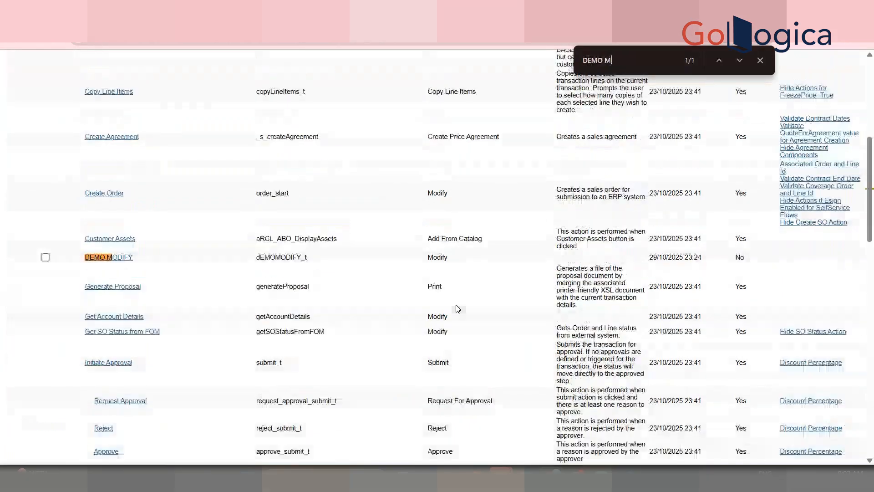
text(O)
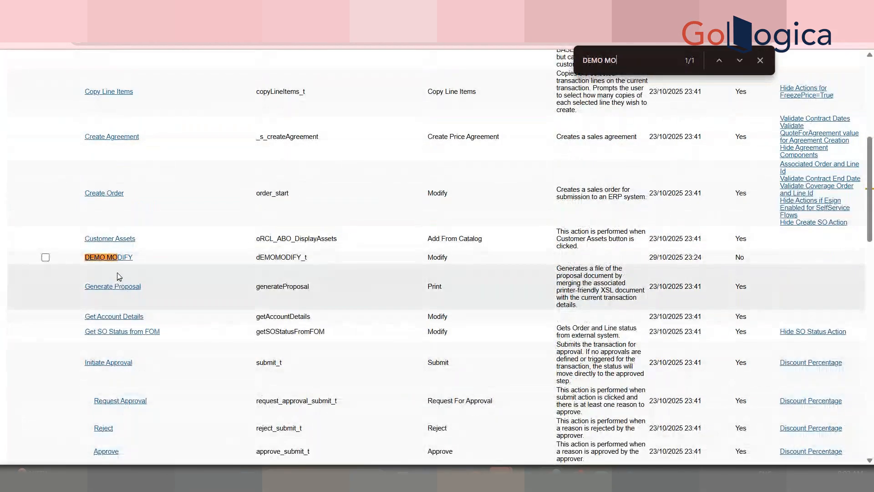
click(118, 257)
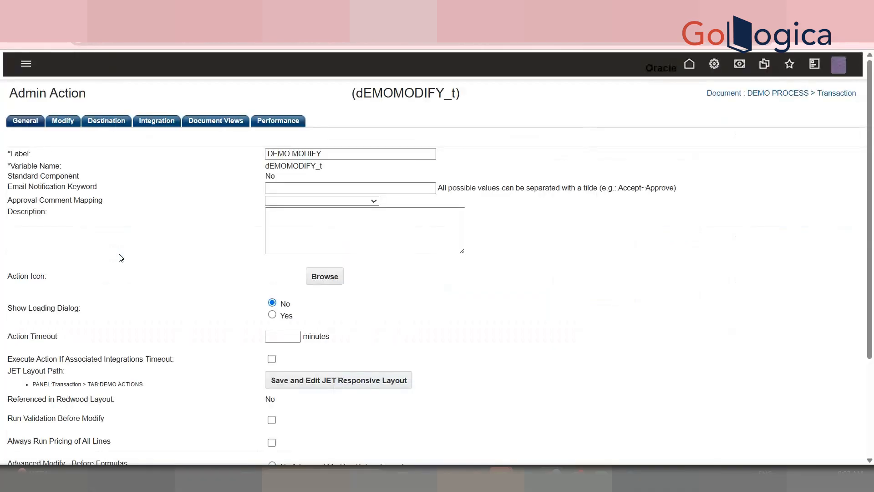
Examine DEMO MODIFY's Modify settings for the value specified for DEMO INTEGER.
click(73, 125)
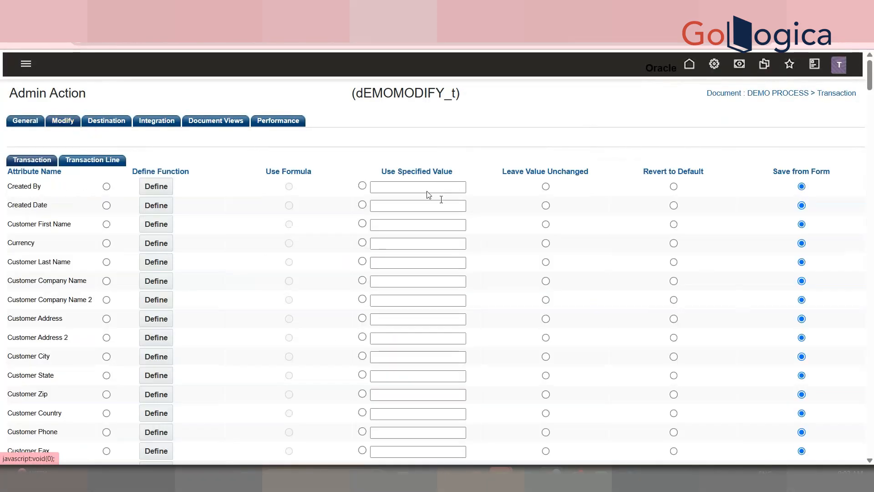
scroll(433, 197, down, 15)
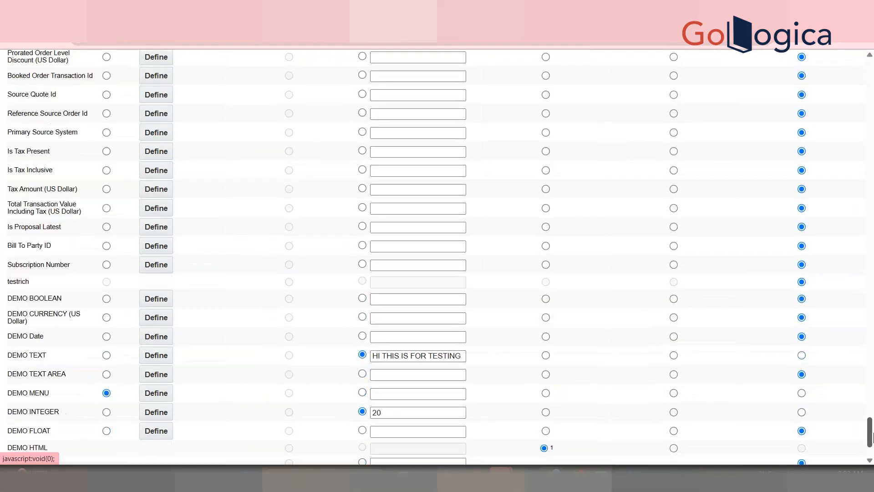
click(410, 317)
double_click(410, 317)
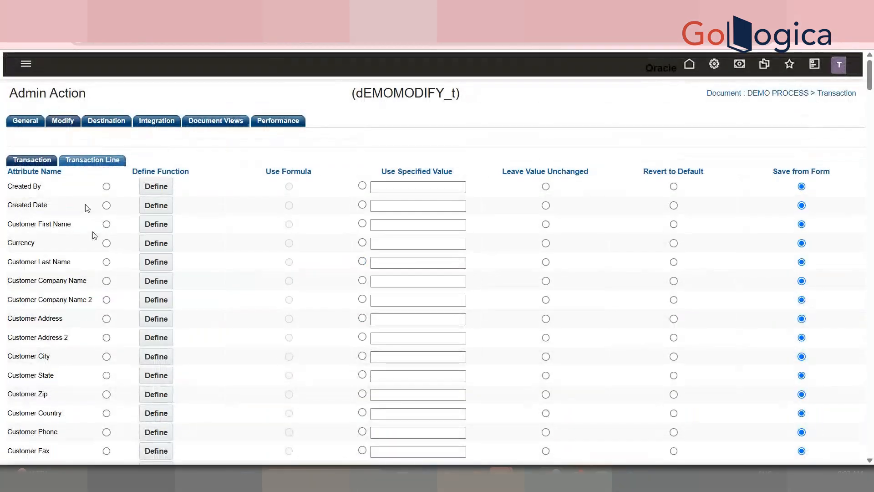
Examine DEMO MODIFY's Advanced Modify options before and after formulas, and compare them with the transaction's DEMO INTEGER value.
click(37, 122)
scroll(455, 269, down, 4)
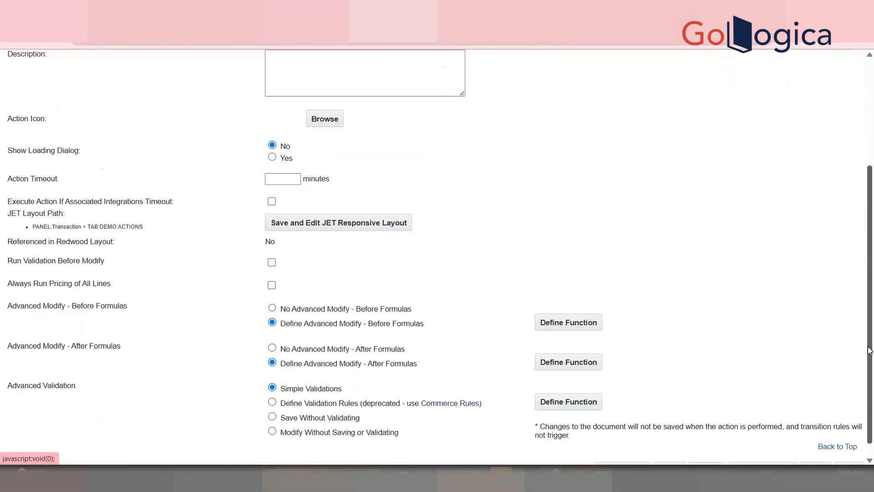
triple_click(404, 307)
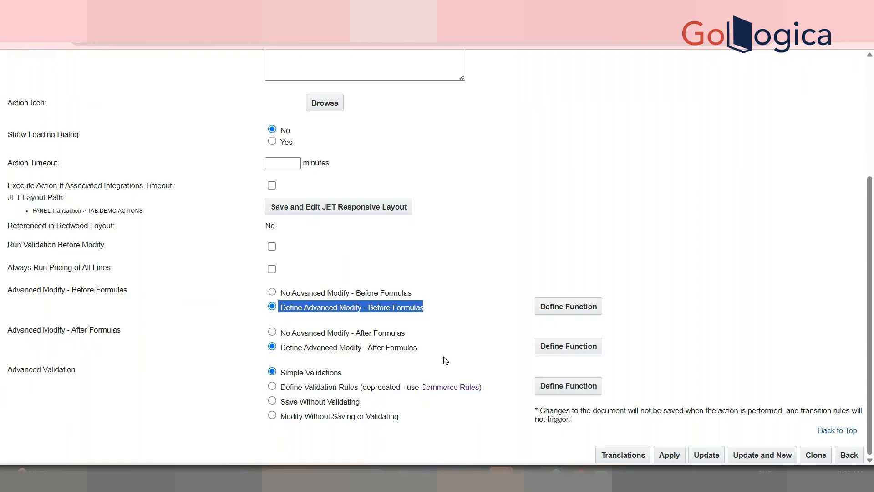
double_click(387, 349)
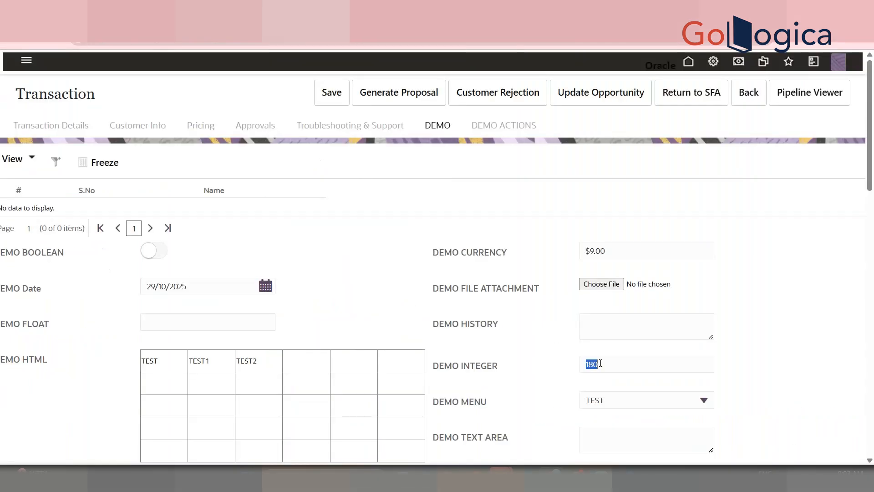
click(572, 359)
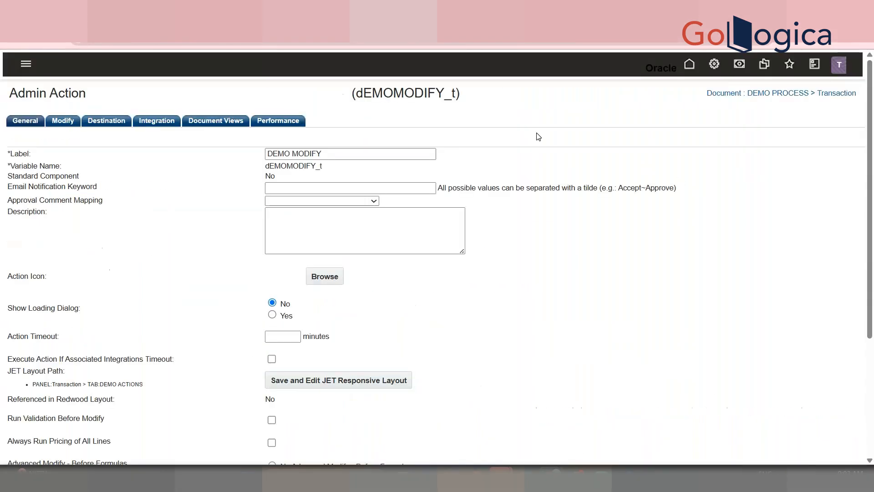
Compare the transaction's DEMO INTEGER value with the specified value for DEMO INTEGER in DEMO MODIFY's Modify settings.
click(59, 125)
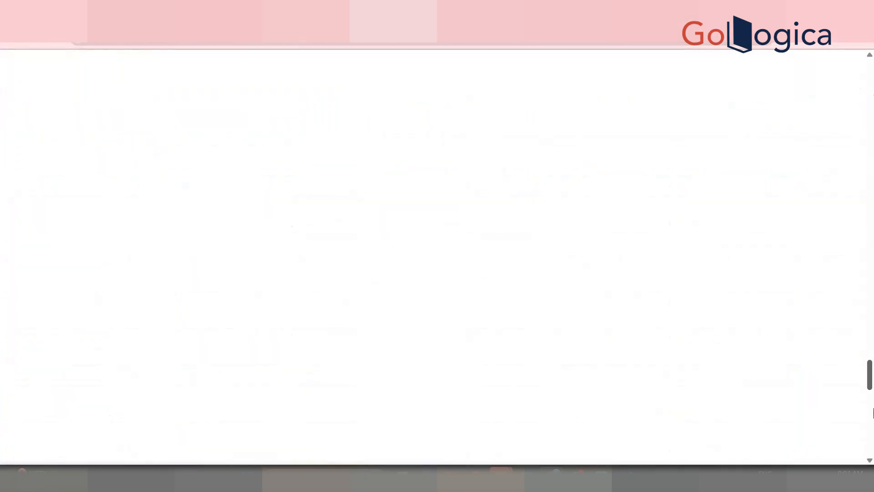
scroll(437, 118, up, 15)
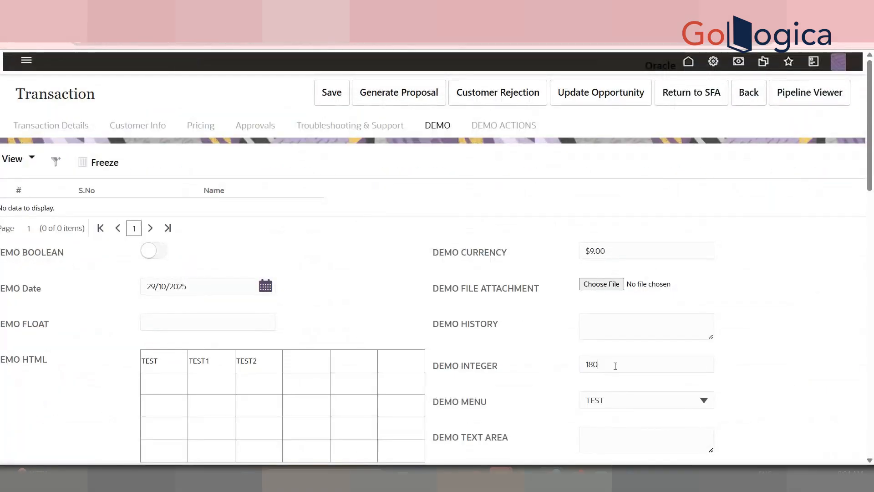
drag(605, 364, 575, 364)
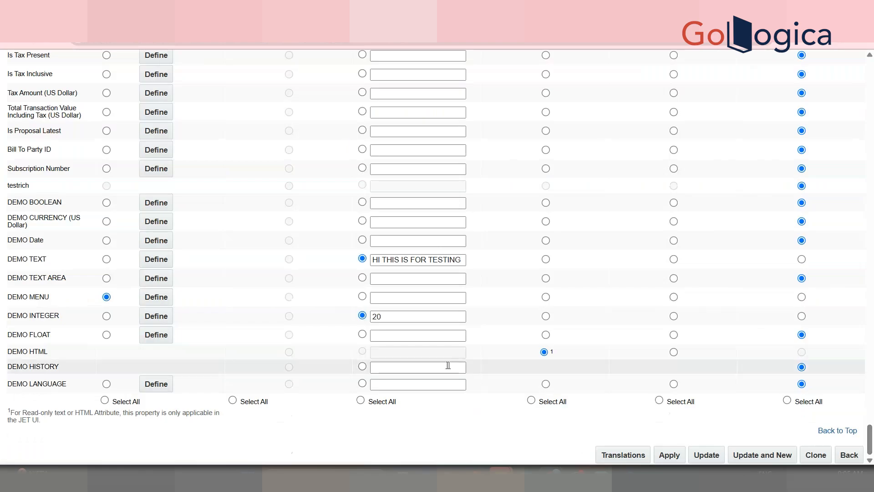
double_click(394, 317)
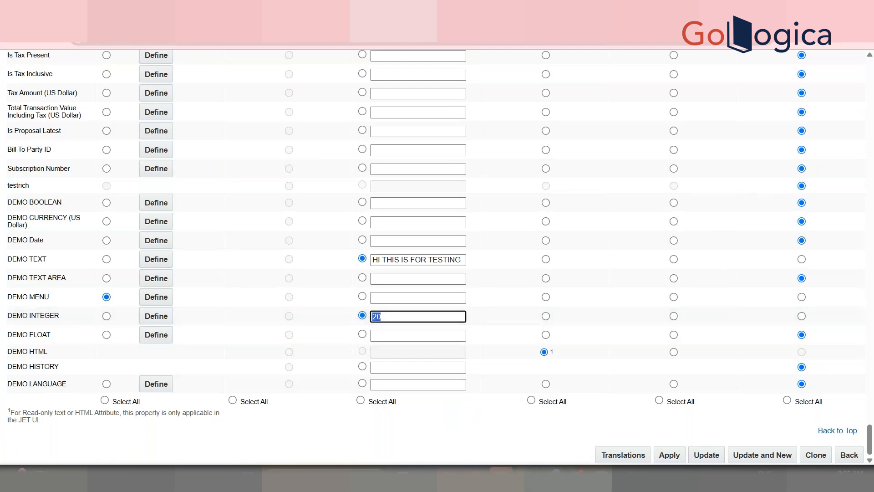
Switch to the Notepad notes and review the Initially, Modify, Before Formulas and After Formulas lines for DEMO INTEGER.
mouse_move(525, 478)
click(533, 409)
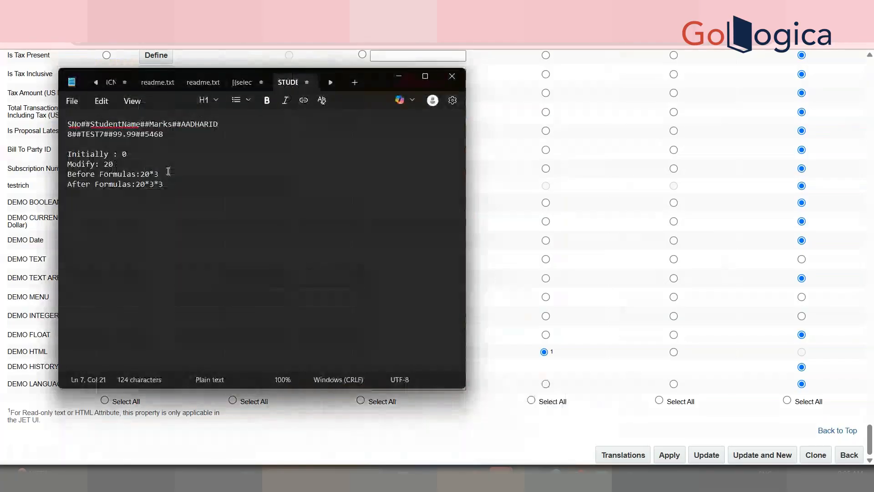
drag(125, 166, 79, 168)
click(139, 164)
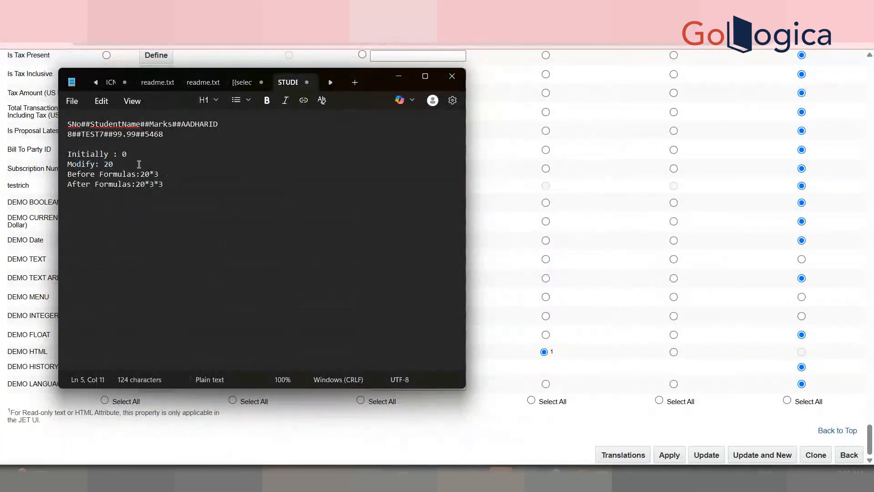
drag(140, 164, 64, 165)
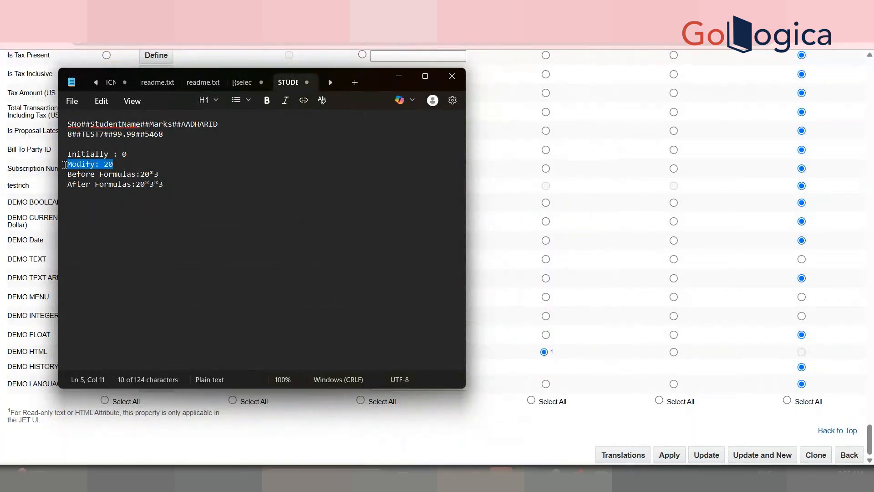
drag(180, 191, 68, 151)
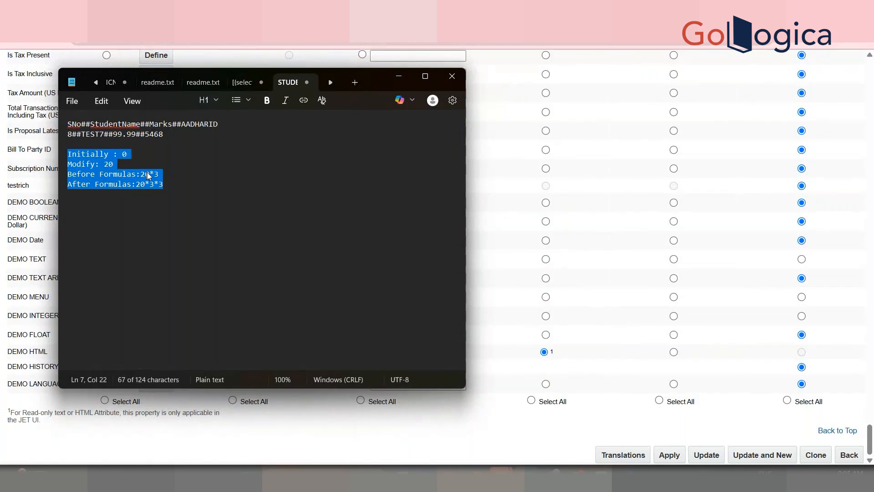
click(180, 187)
click(119, 164)
double_click(108, 164)
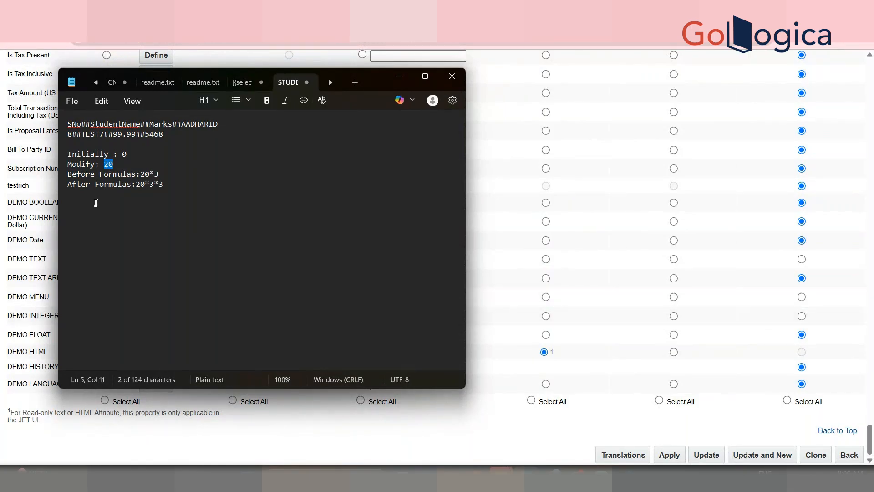
drag(131, 175, 75, 174)
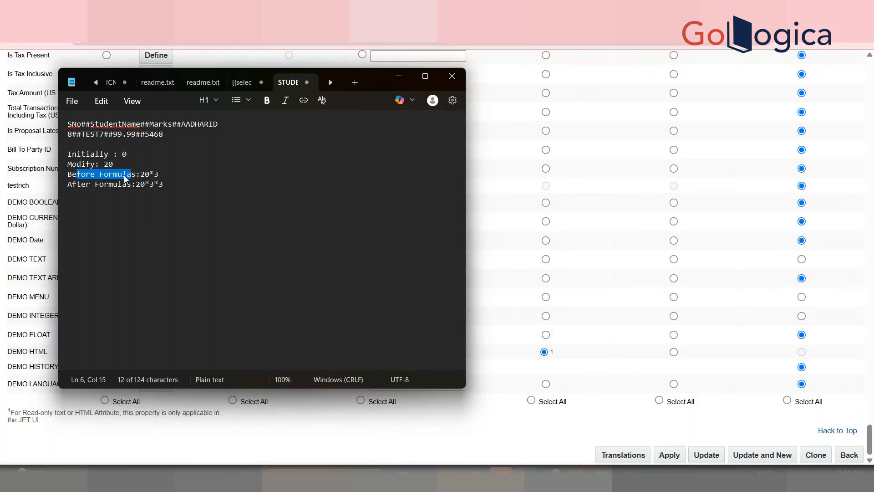
double_click(83, 164)
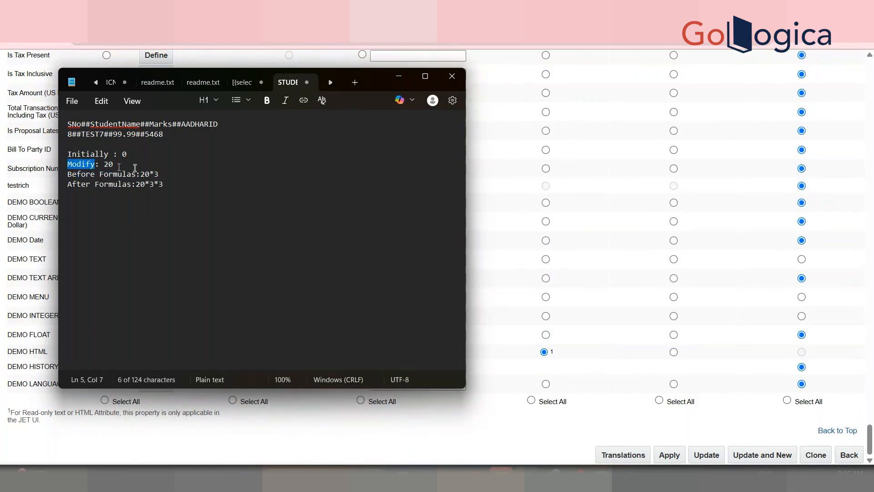
Open DEMO MODIFY's Advanced Modify - Before Formulas function and examine where existingValue is assigned and used in the script.
drag(871, 439, 857, 56)
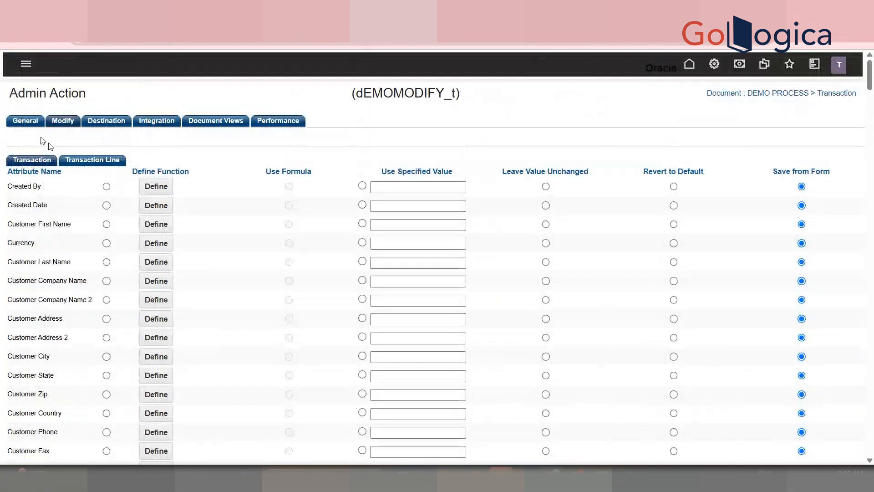
click(25, 120)
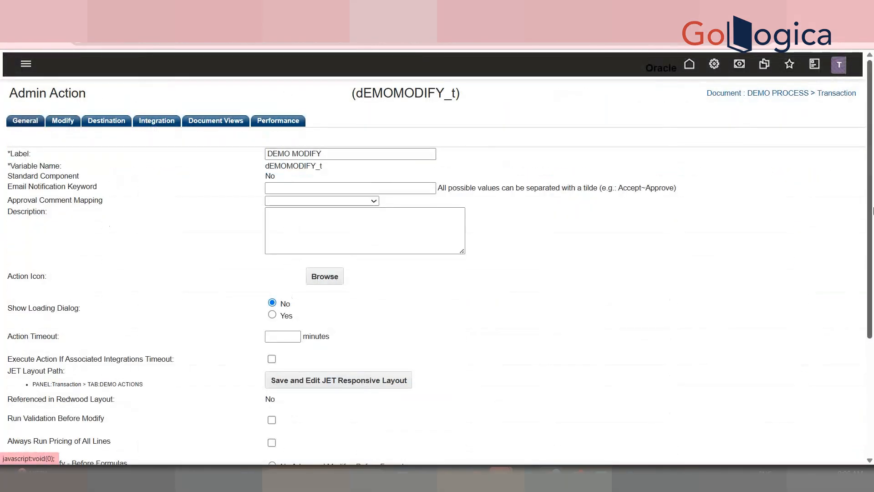
scroll(631, 347, down, 4)
click(569, 306)
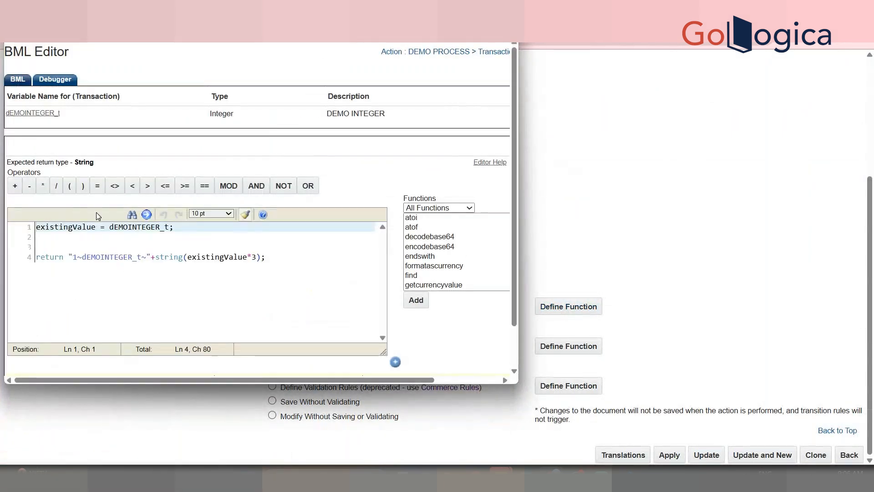
double_click(125, 227)
click(68, 227)
double_click(68, 227)
double_click(214, 258)
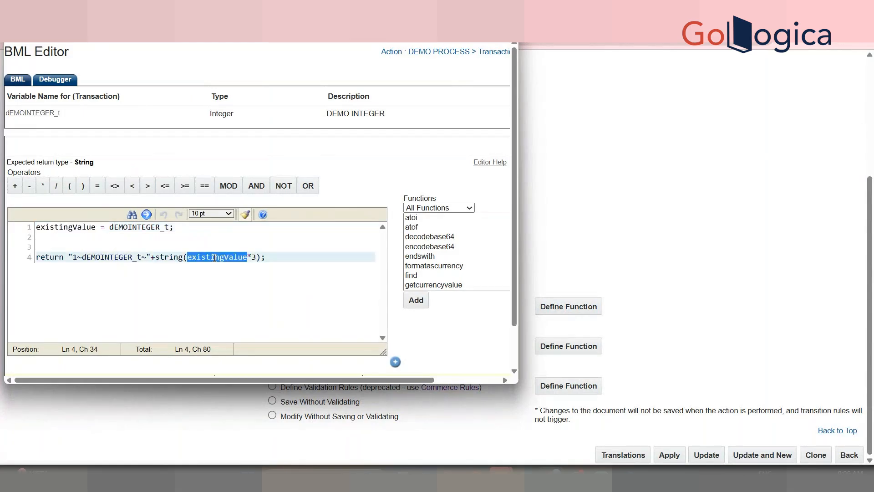
Examine the Before Formulas return statement's format: the leading document number, the dEMOINTEGER_t variable name and the tilde separators.
drag(78, 257, 260, 259)
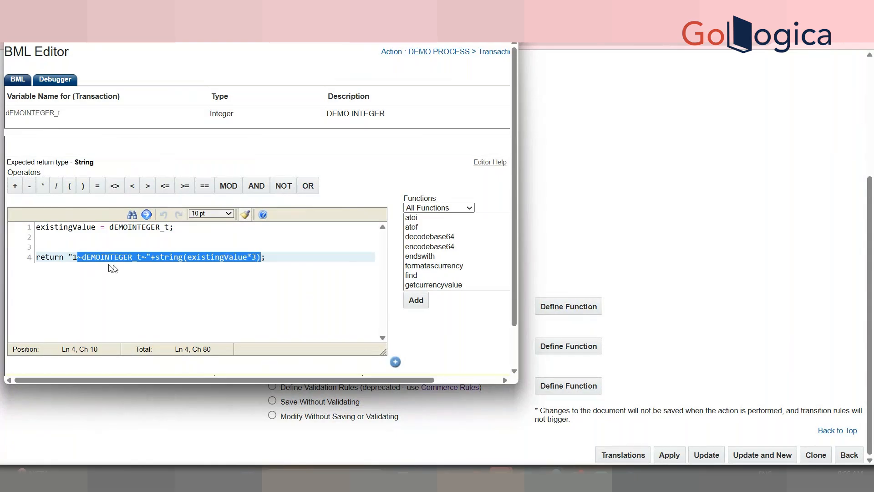
click(76, 257)
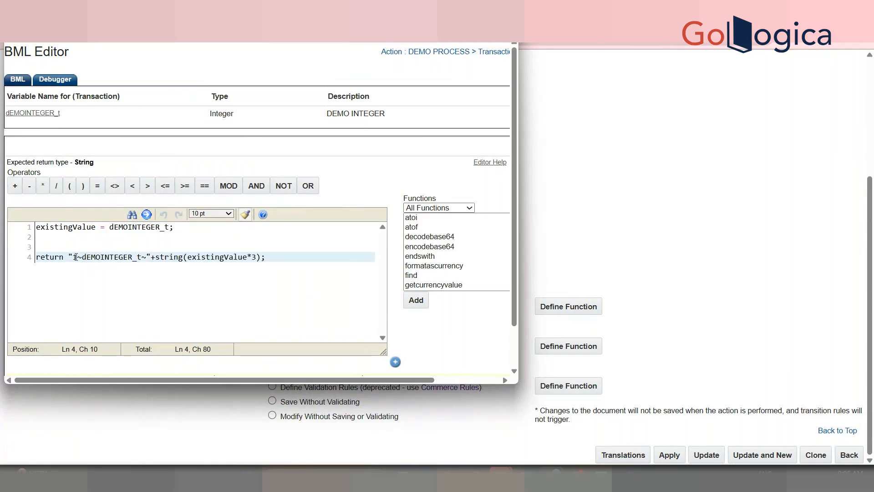
double_click(102, 257)
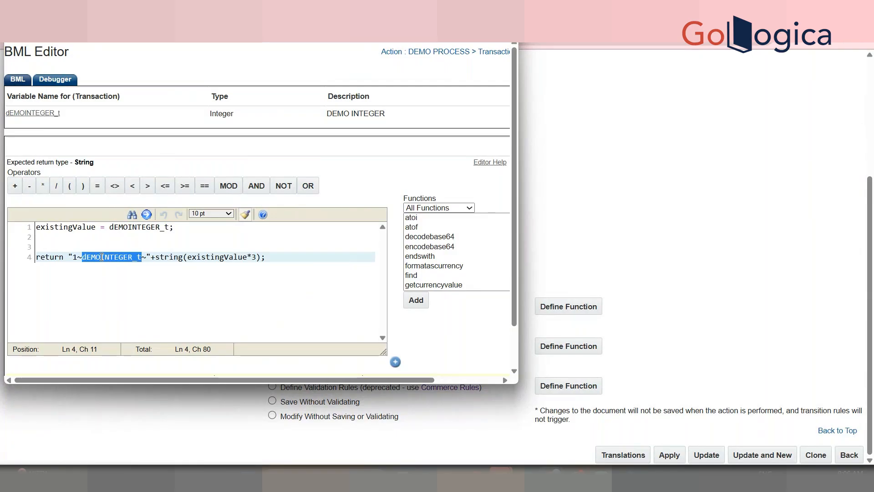
click(144, 257)
text(~)
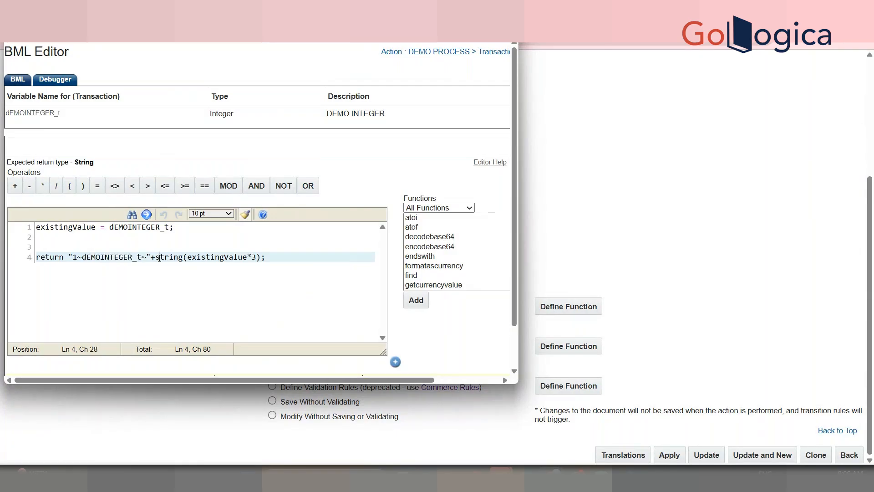
Check the Before Formulas function's expected return type against the string conversion and the value returned for dEMOINTEGER_t.
triple_click(86, 162)
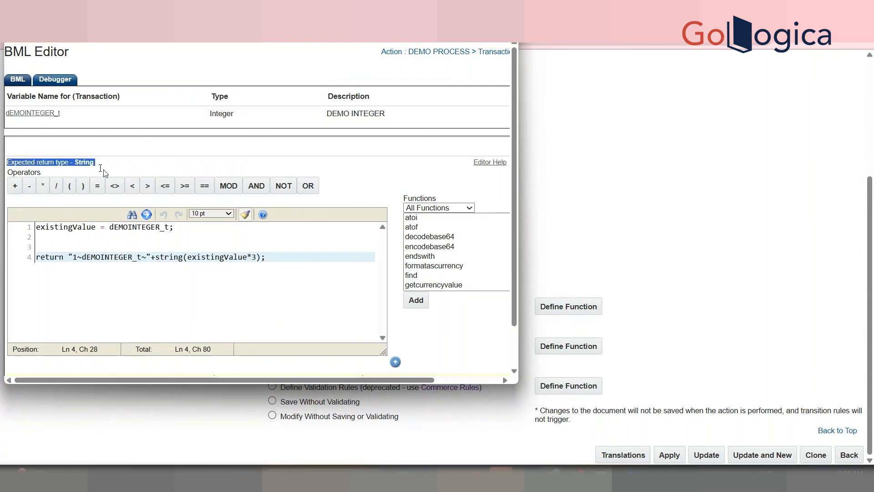
click(190, 257)
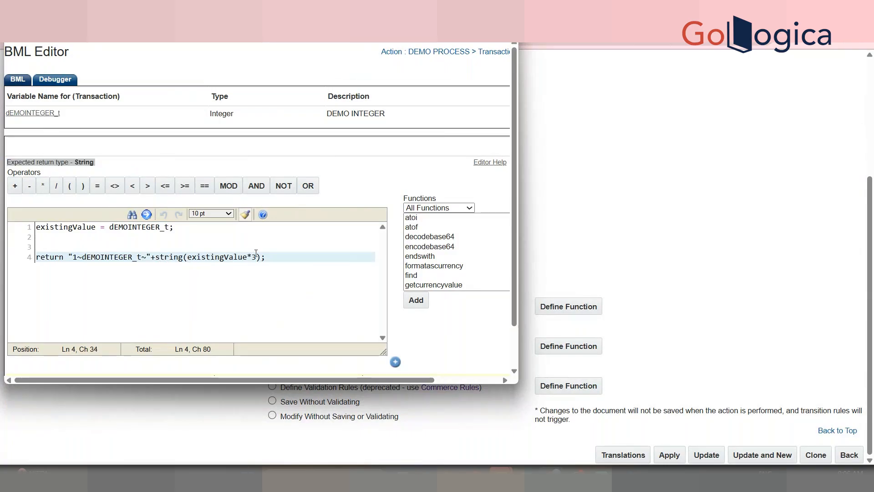
double_click(177, 256)
click(51, 256)
double_click(51, 257)
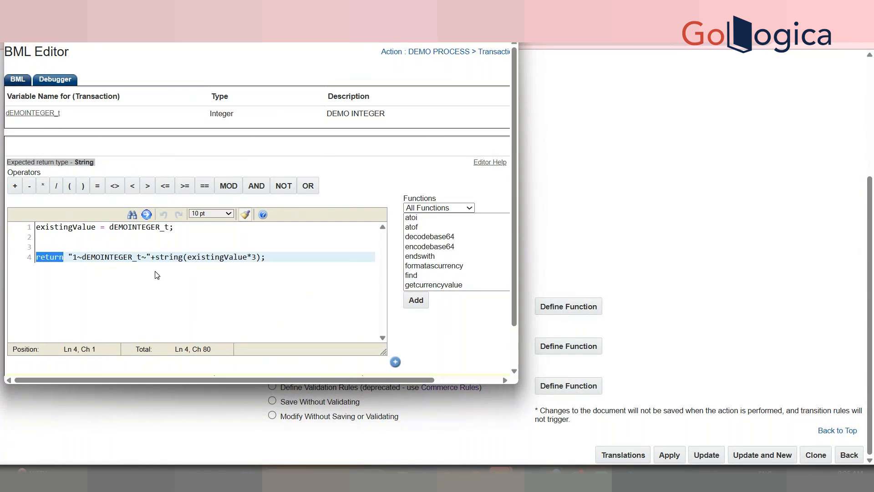
double_click(122, 256)
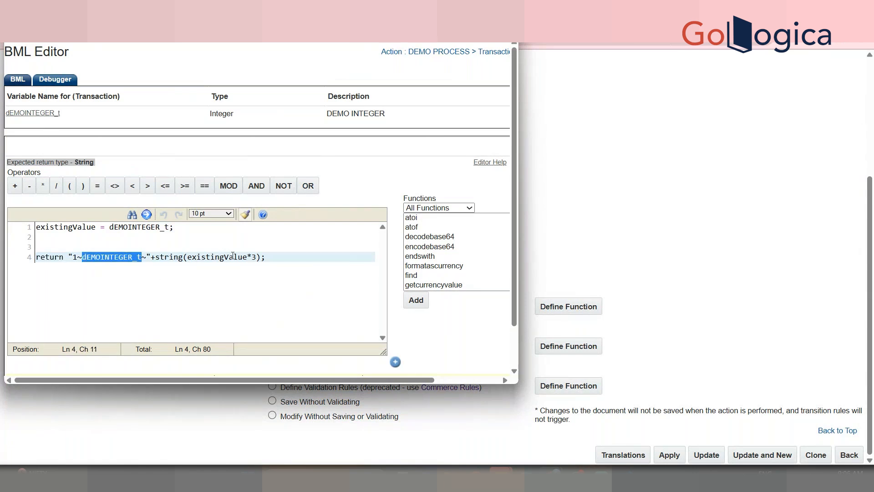
double_click(233, 256)
double_click(111, 257)
click(148, 302)
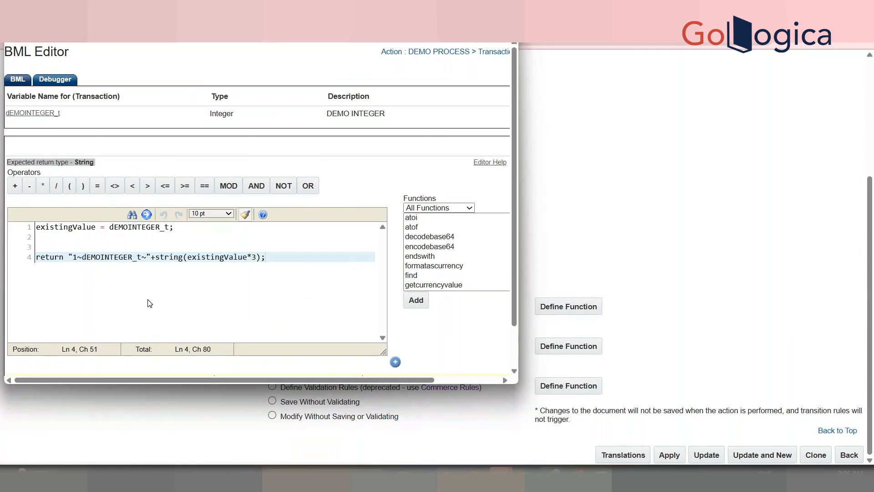
Trace dEMOINTEGER_t in the Before Formulas script from the existingValue assignment to the existingValue*3 expression, and close the editor.
double_click(144, 227)
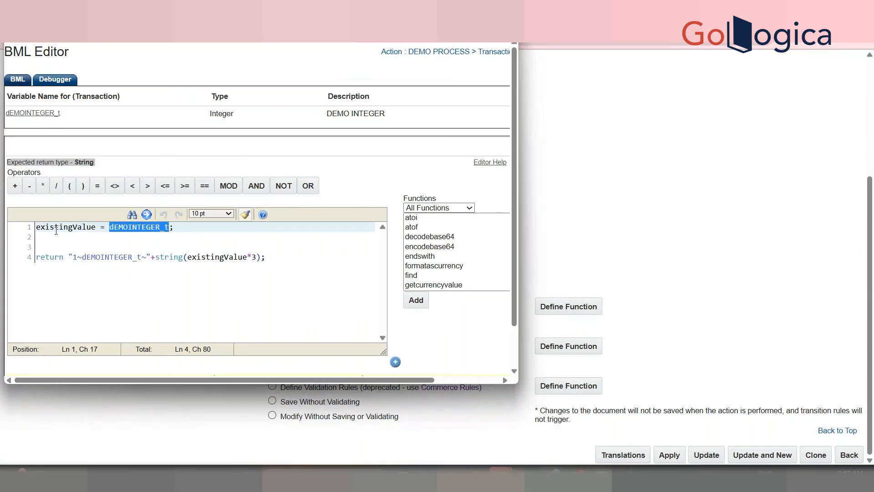
click(55, 231)
click(139, 229)
double_click(139, 230)
drag(256, 258, 187, 259)
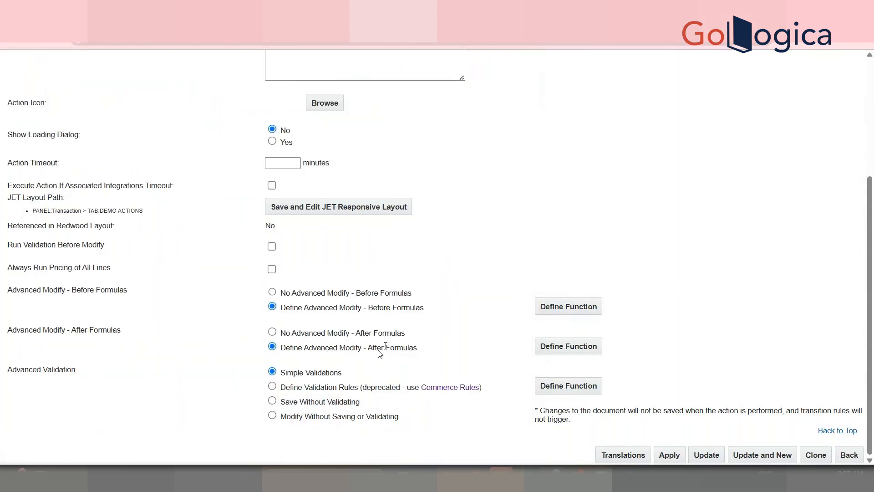
Open the Advanced Modify - After Formulas function and examine how its script uses existingValue and dEMOINTEGER_t.
click(559, 349)
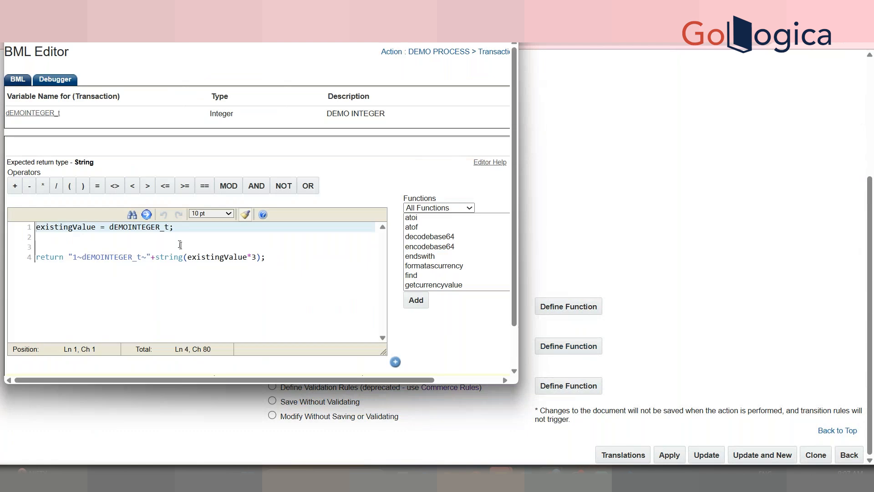
double_click(236, 257)
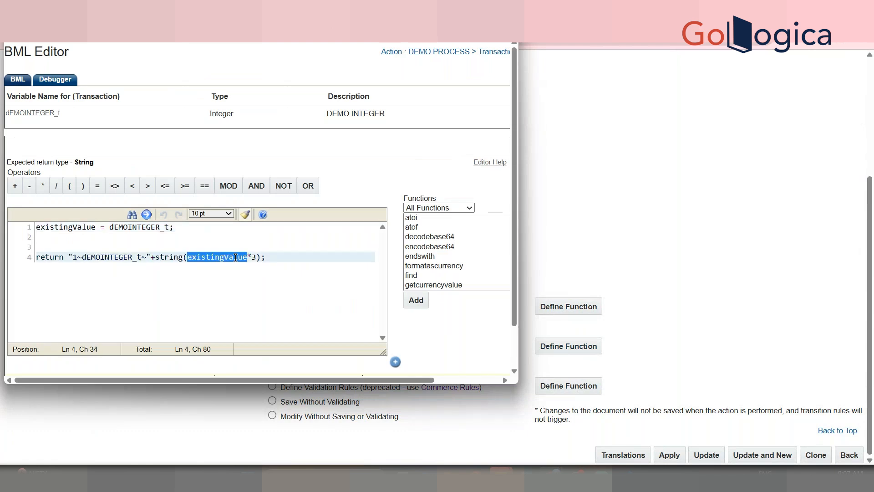
click(190, 247)
double_click(143, 228)
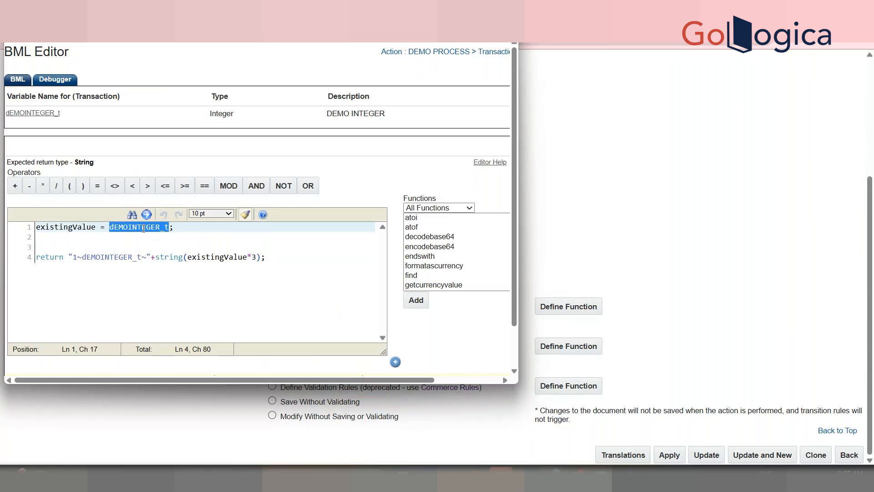